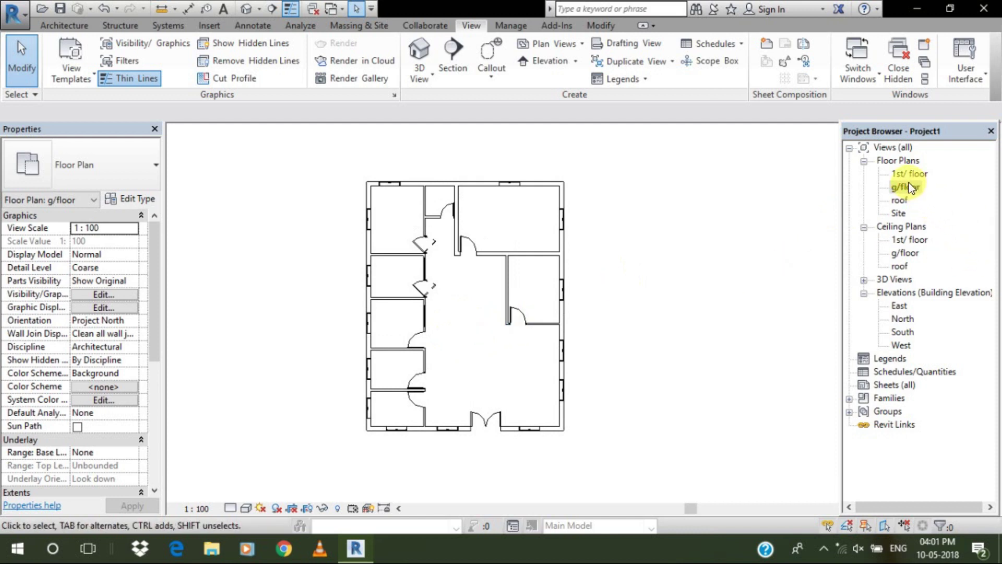
Start a floor on the g/floor plan, duplicate its Generic 150mm type as "floor 150" and open the new type's layer structure
middle_click_drag(293, 347, 276, 331)
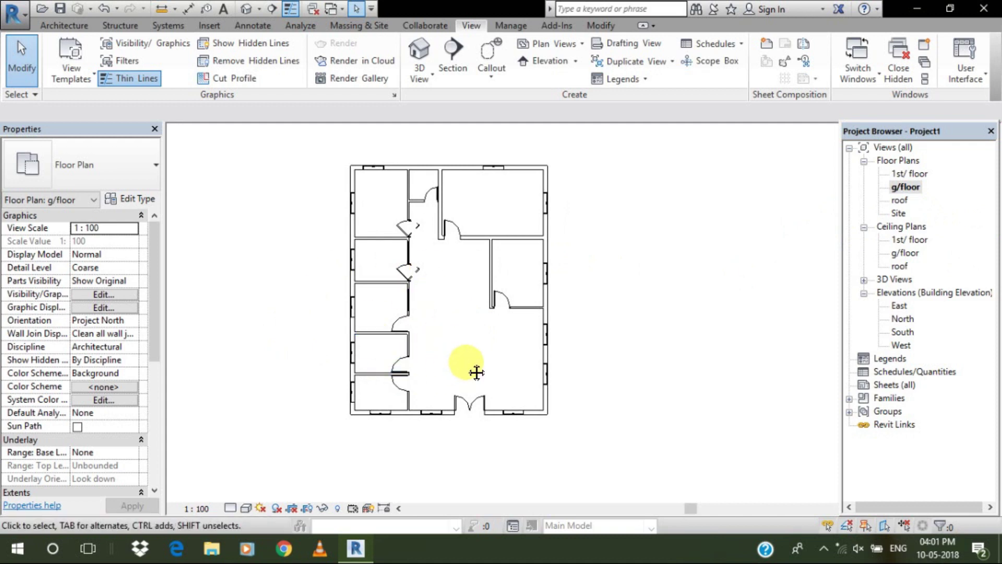
middle_click_drag(463, 364, 476, 381)
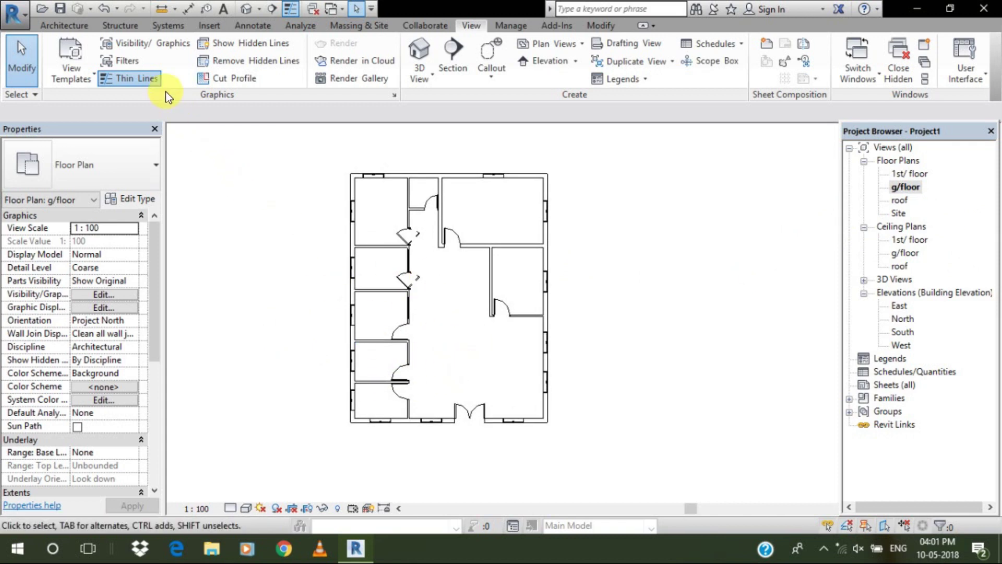
left_click(83, 23)
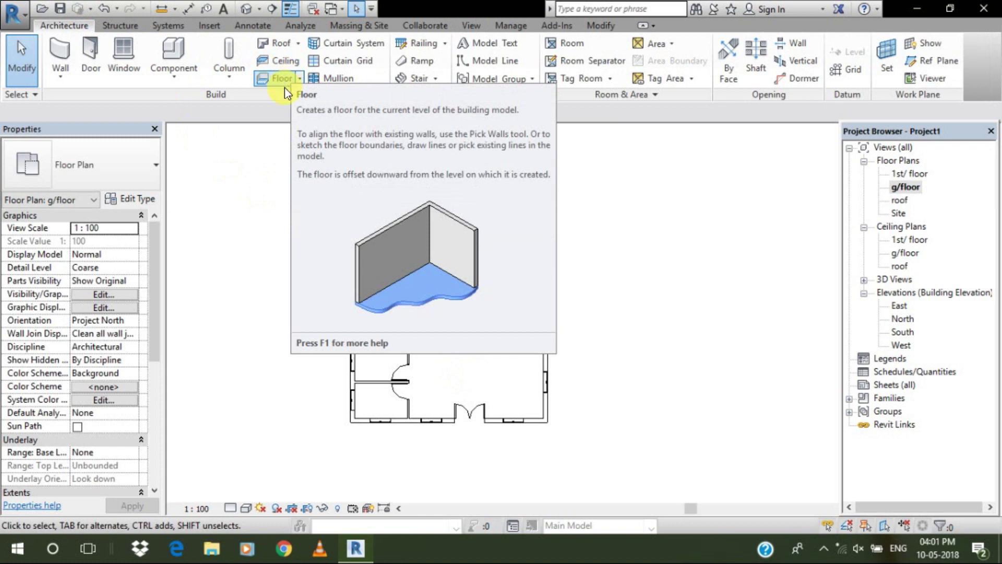
left_click(273, 78)
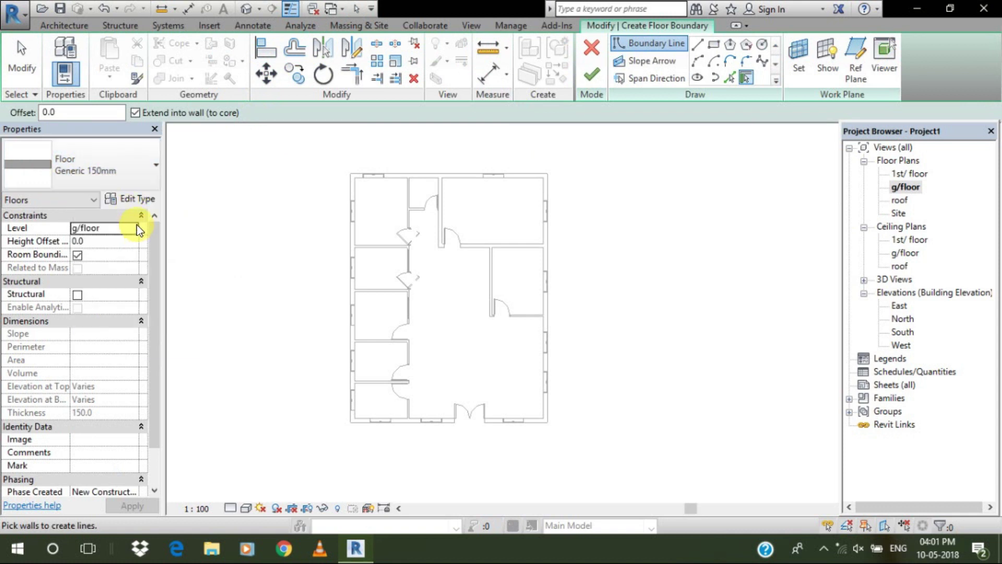
left_click(146, 203)
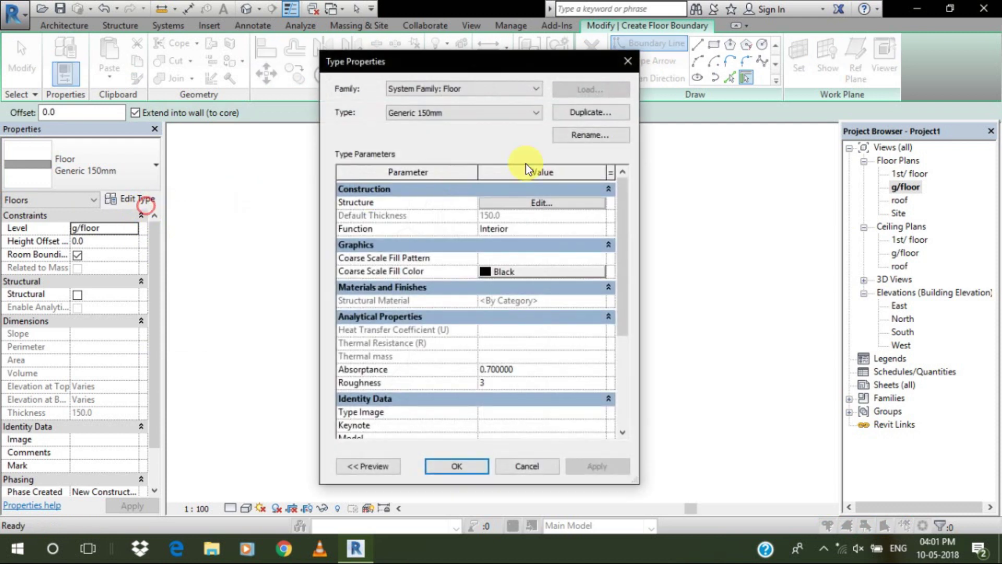
left_click(591, 115)
type("r")
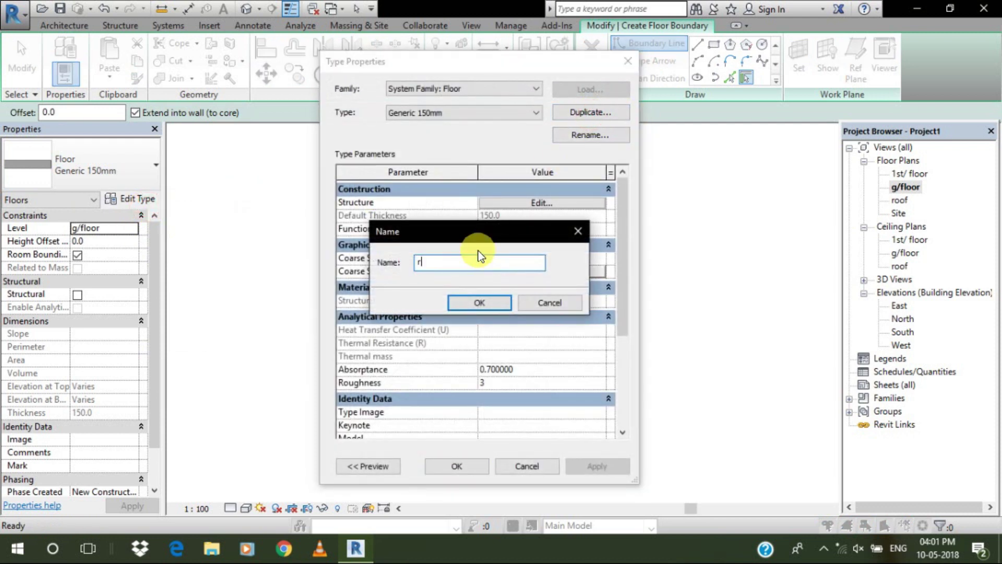
type("f;loor")
key("BackSpace")
key("BackSpace")
key("BackSpace")
key("BackSpace")
type("loor 150")
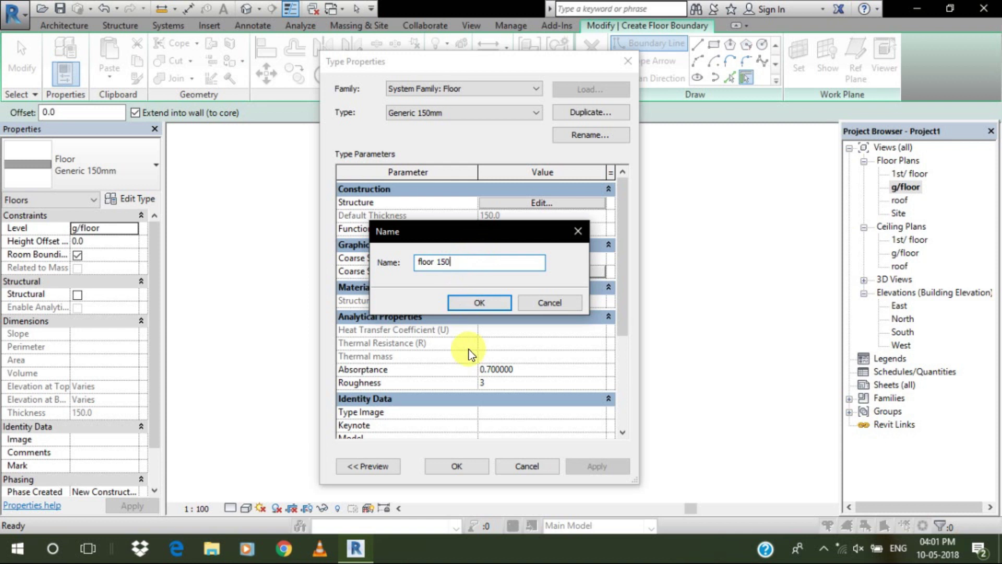
left_click(487, 302)
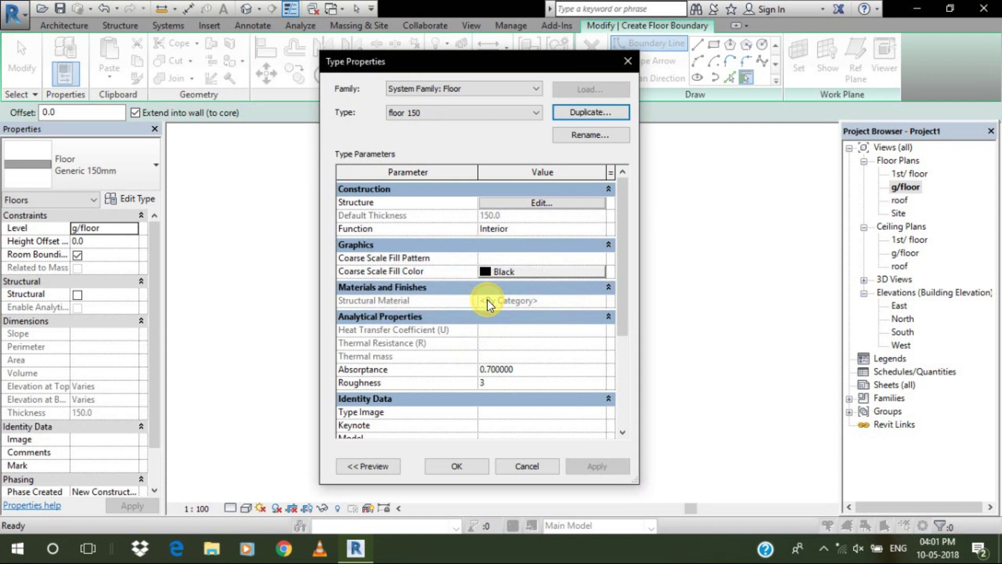
left_click(543, 203)
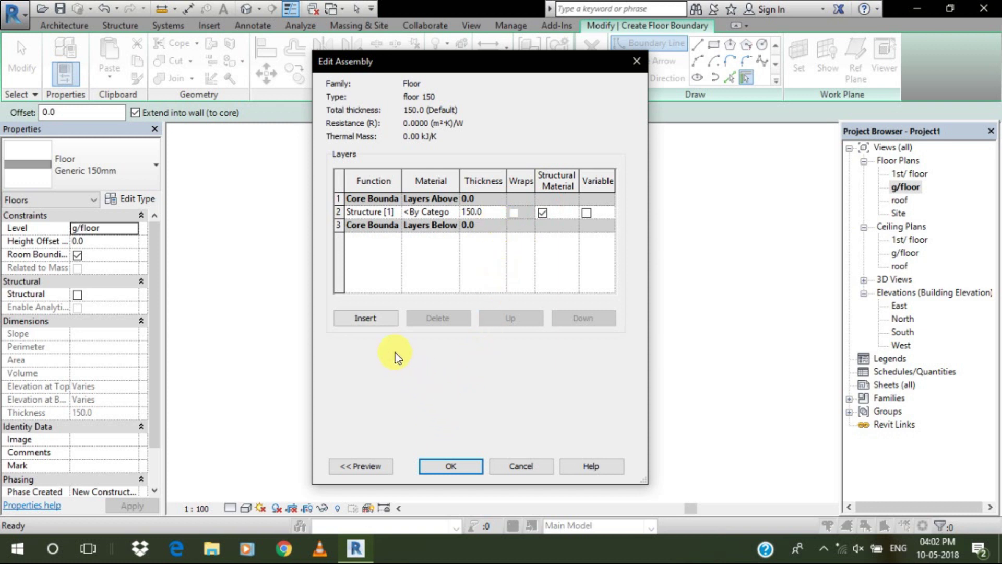
left_click(371, 319)
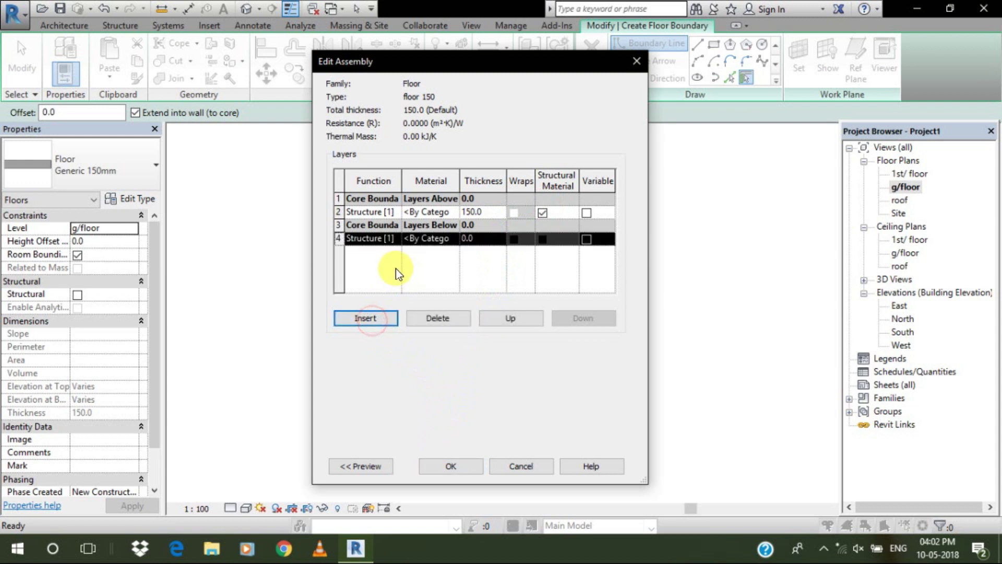
left_click(503, 316)
left_click(503, 316)
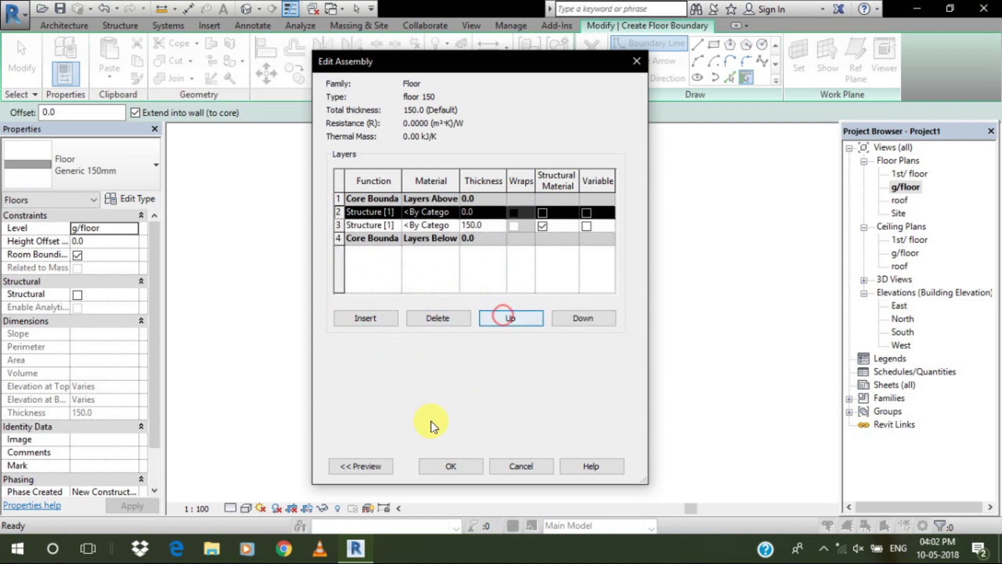
left_click(358, 468)
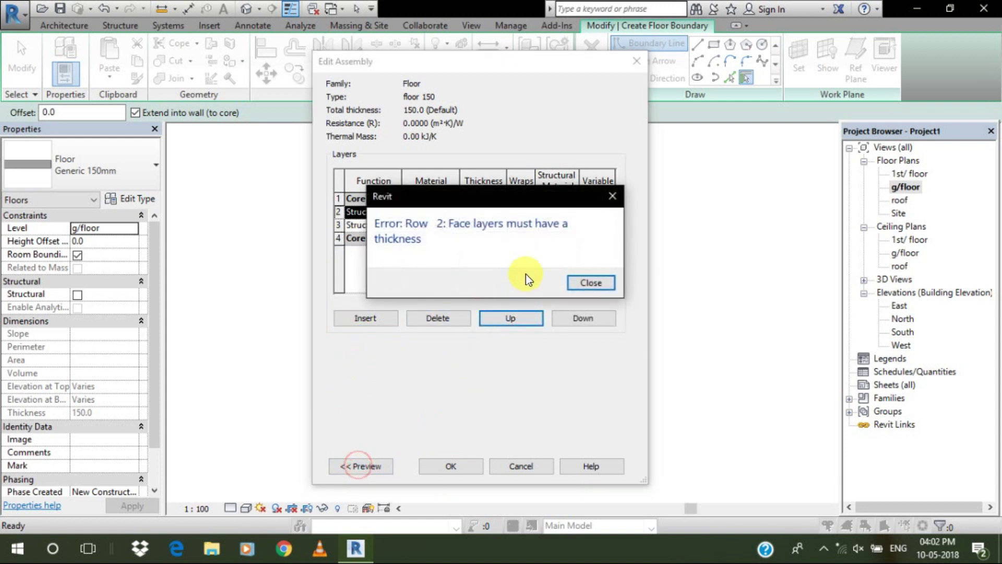
left_click(578, 276)
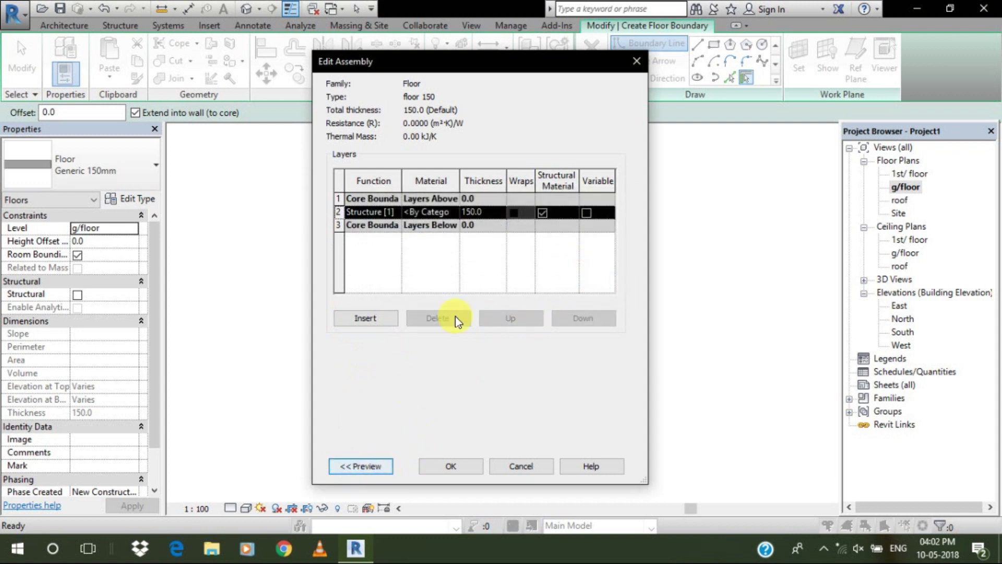
Insert a 10 mm thick layer above the 150 mm structure layer and show the assembly's section preview
left_click(366, 319)
left_click(481, 213)
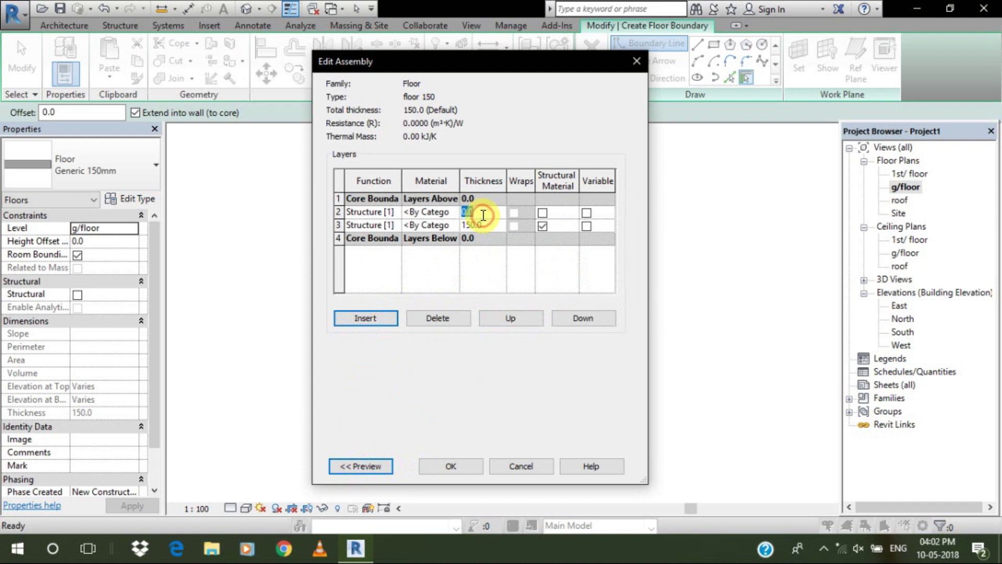
type("10")
key("Tab")
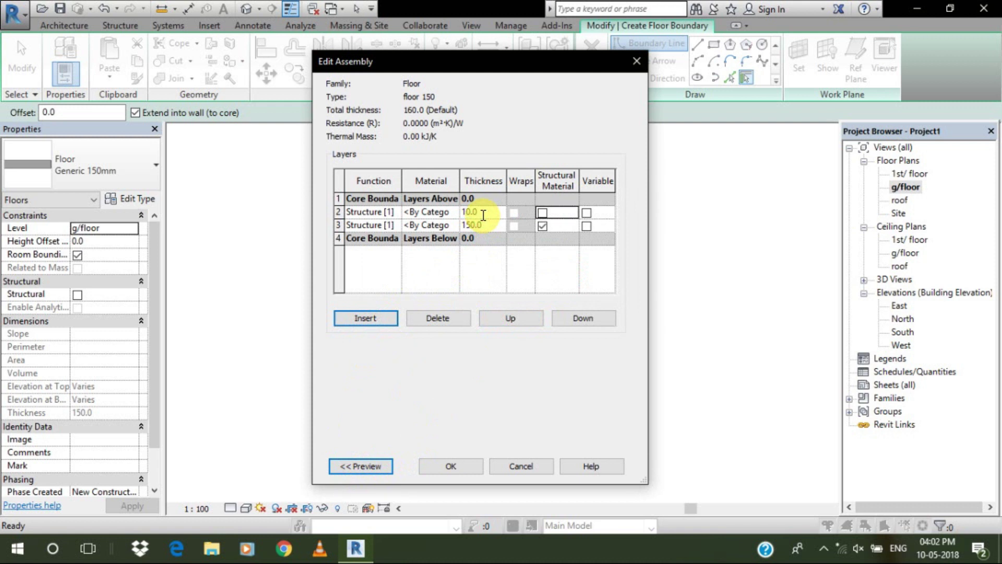
left_click(361, 465)
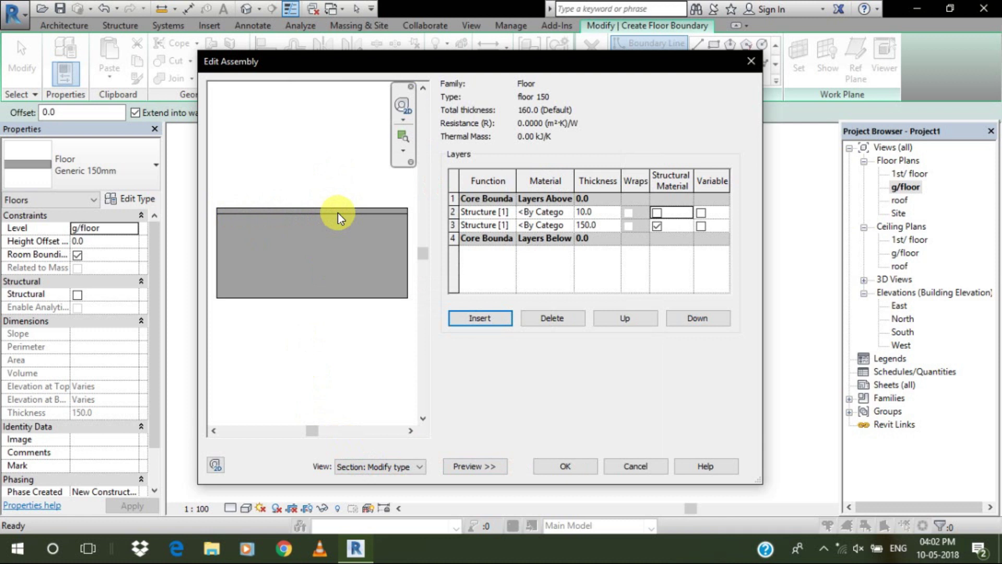
For the 10 mm layer's material, duplicate the Default material and name the copy "floor"
left_click(568, 211)
left_click(567, 211)
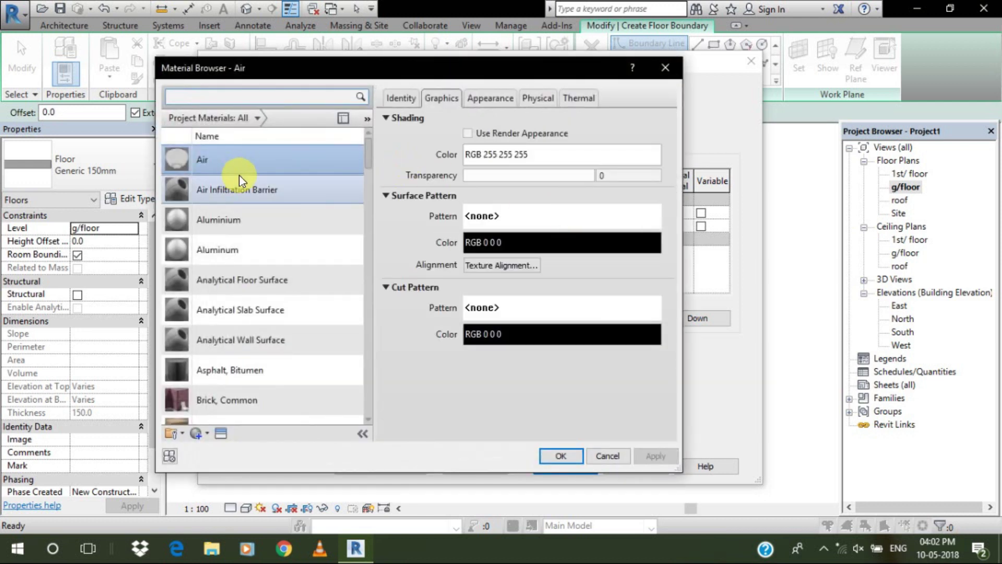
scroll(246, 303, "down", 6)
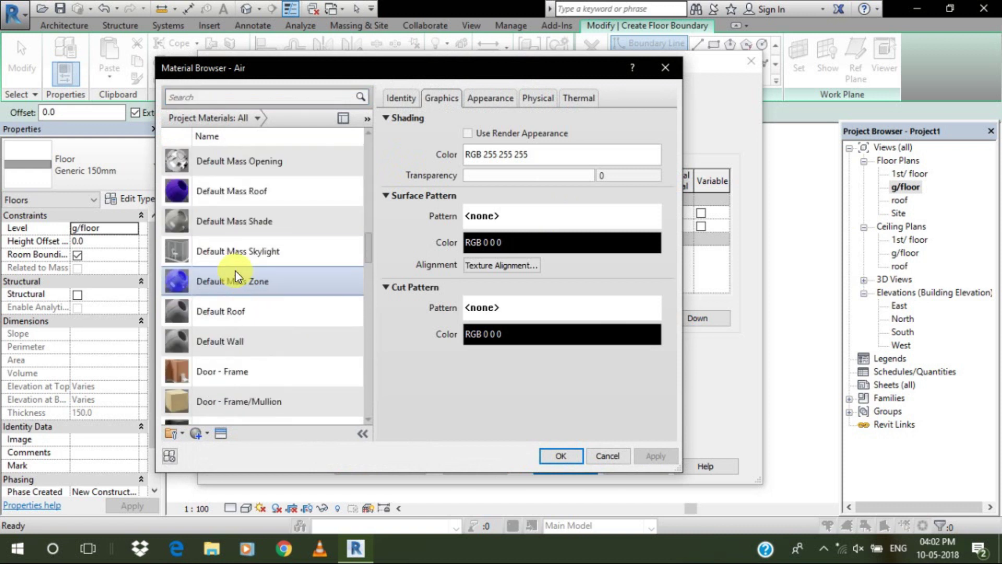
scroll(231, 264, "down", 3)
scroll(231, 274, "up", 6)
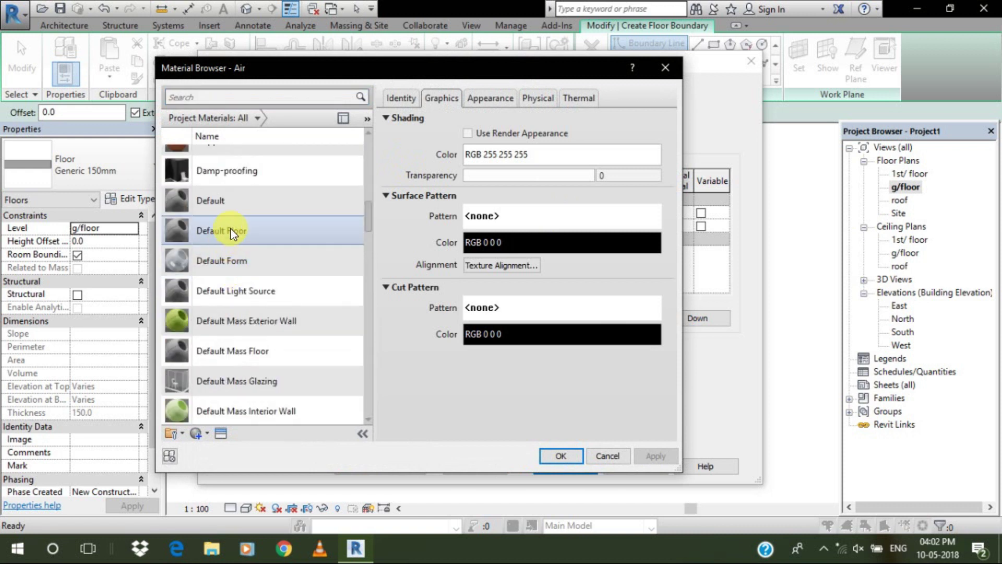
left_click(233, 199)
left_click(215, 200)
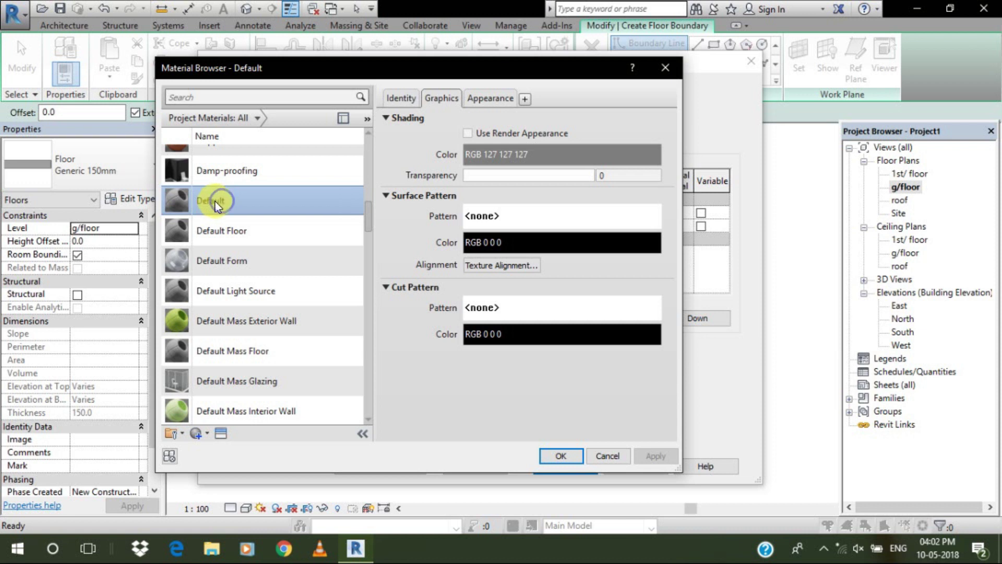
right_click(210, 201)
left_click(242, 227)
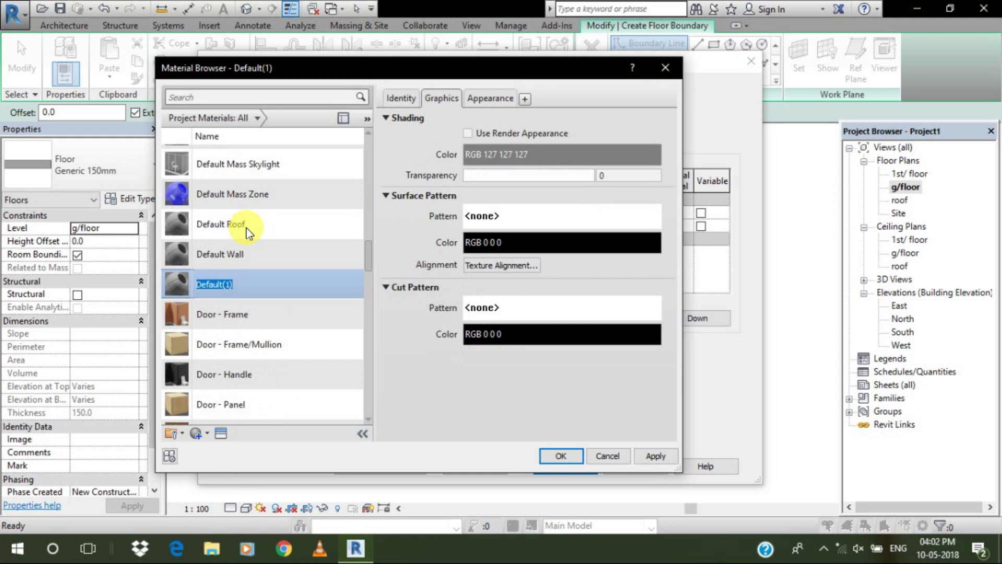
type("floor")
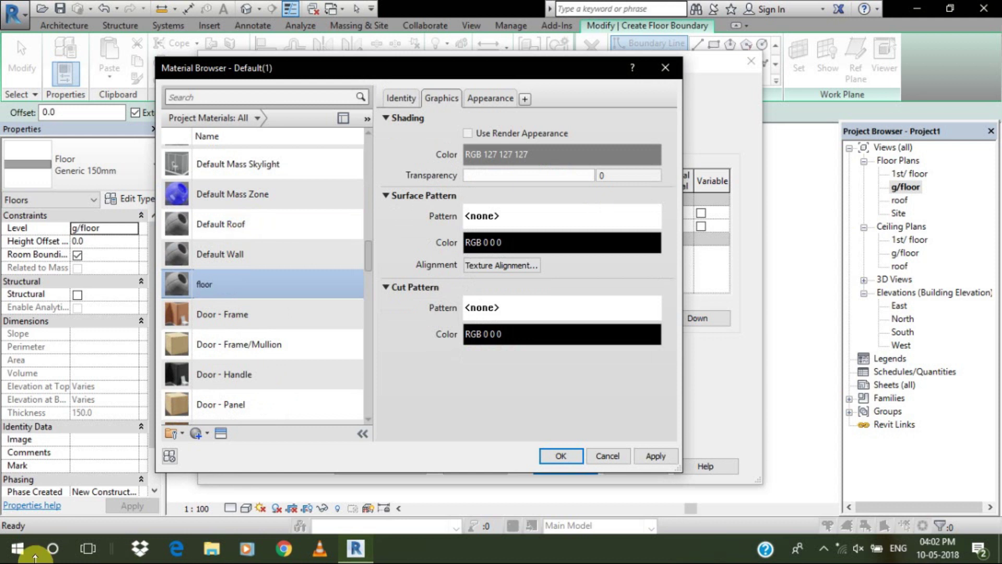
Browse the Appearance Library assets to the Flooring: Tile category and set the thumbnail size to 64 x 64
left_click(221, 433)
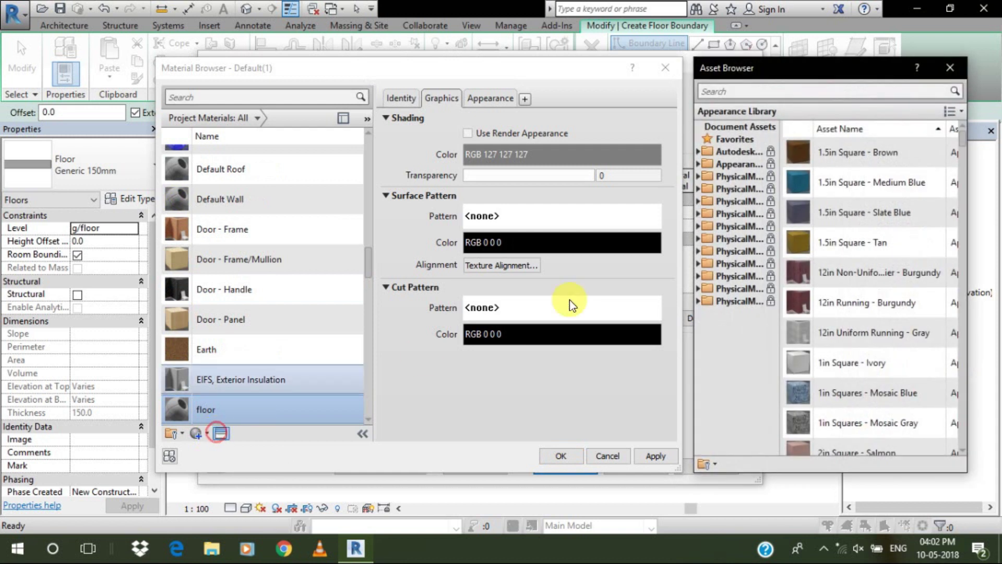
left_click(697, 163)
left_click_drag(760, 68, 561, 46)
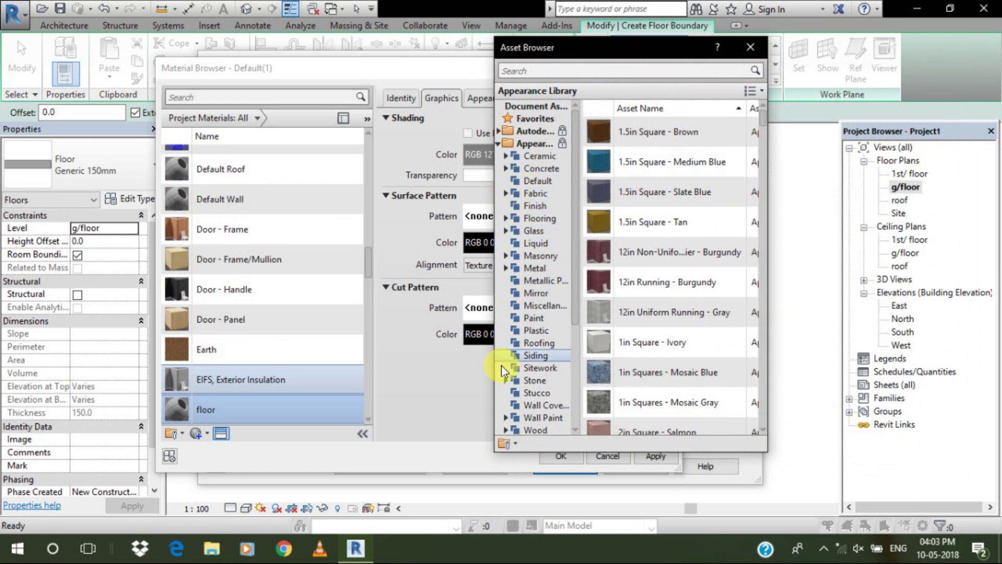
scroll(526, 230, "down", 3)
scroll(525, 243, "up", 3)
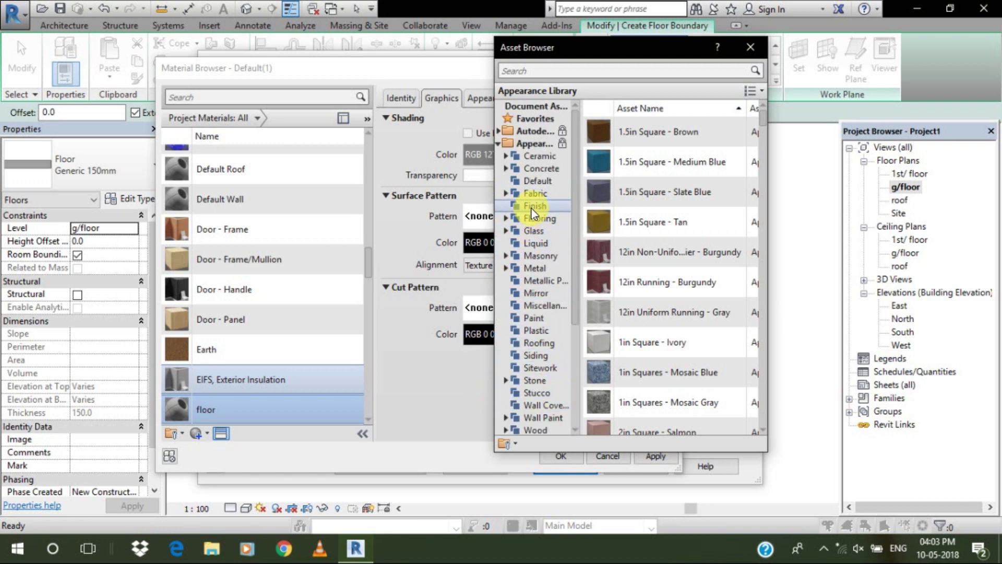
left_click(505, 219)
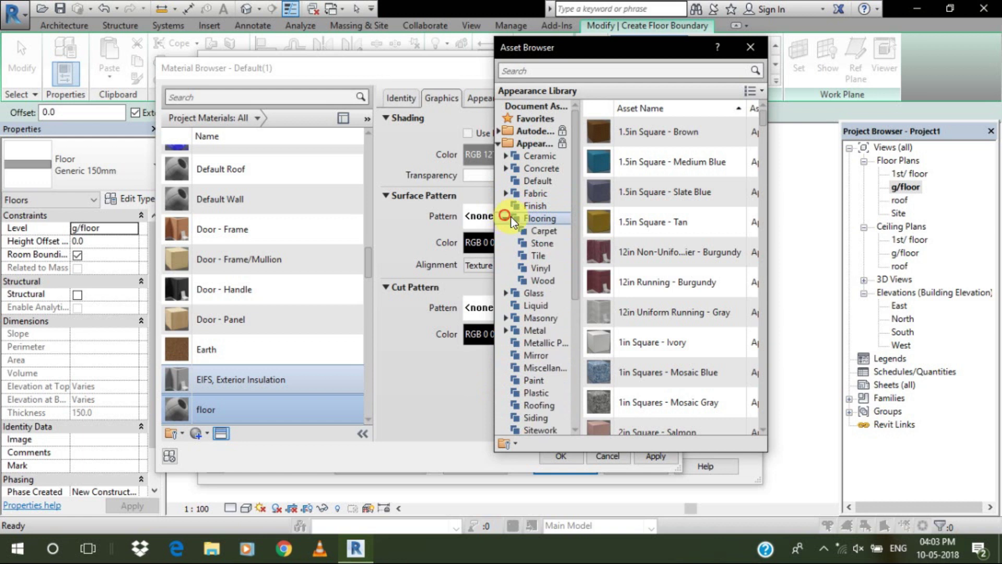
left_click(539, 254)
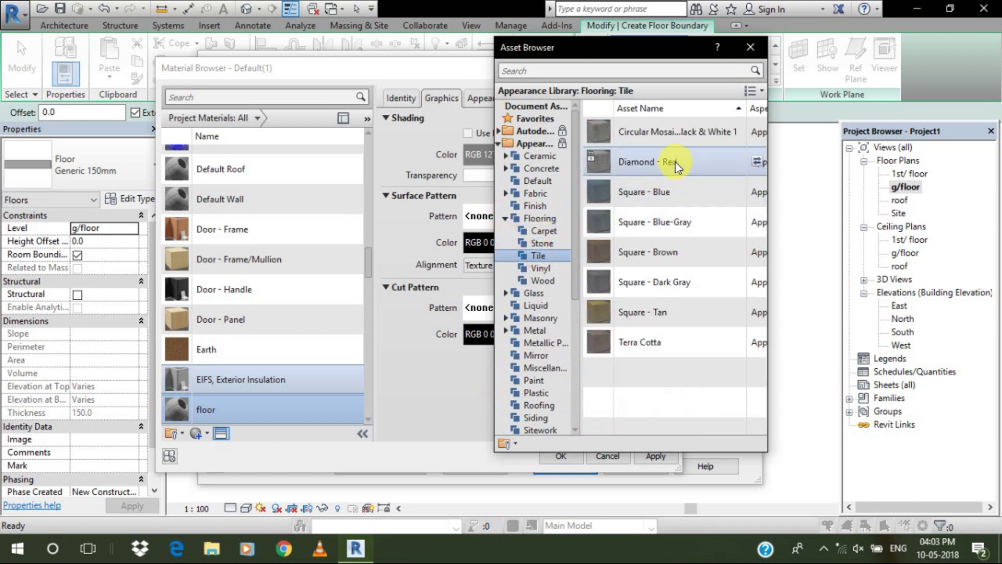
left_click(752, 97)
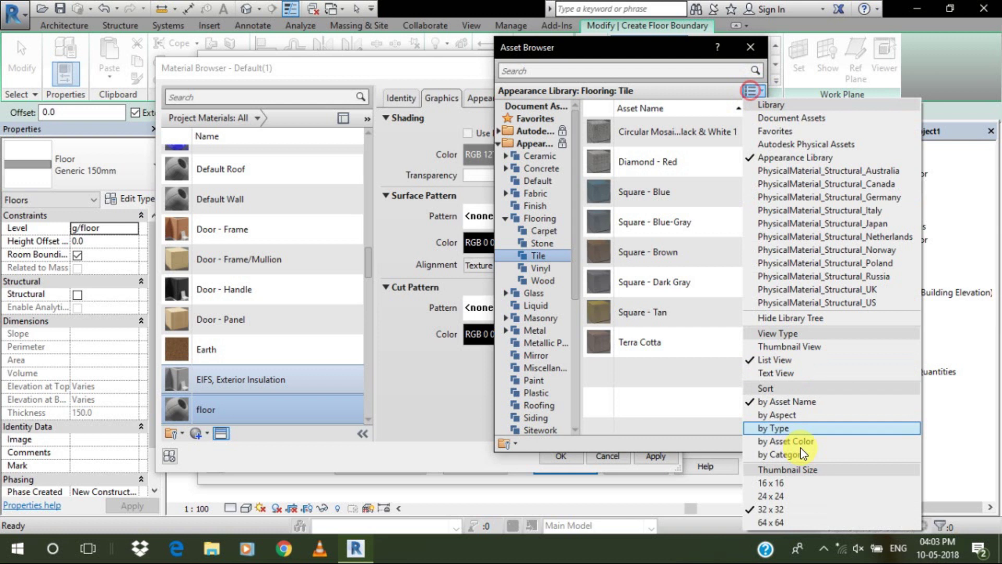
left_click(813, 522)
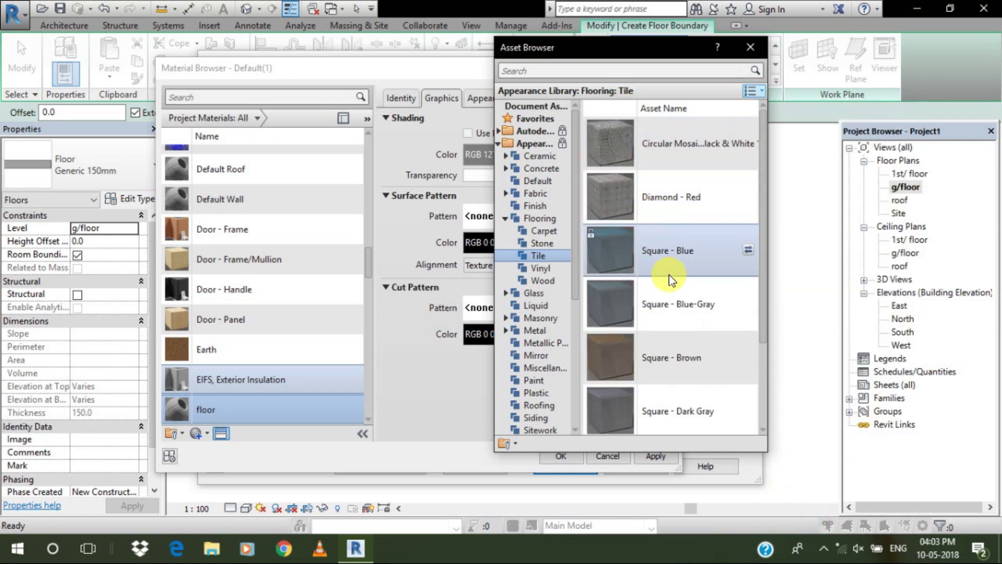
Apply the Terra Cotta tile appearance to the "floor" material and accept the material, layer assembly and floor type settings
scroll(647, 217, "down", 2)
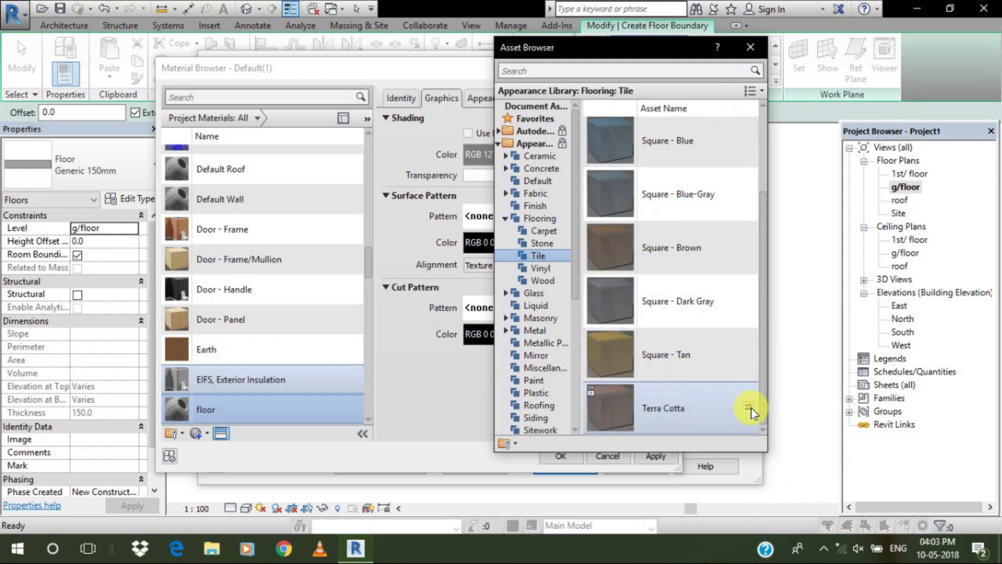
left_click(750, 408)
left_click(751, 46)
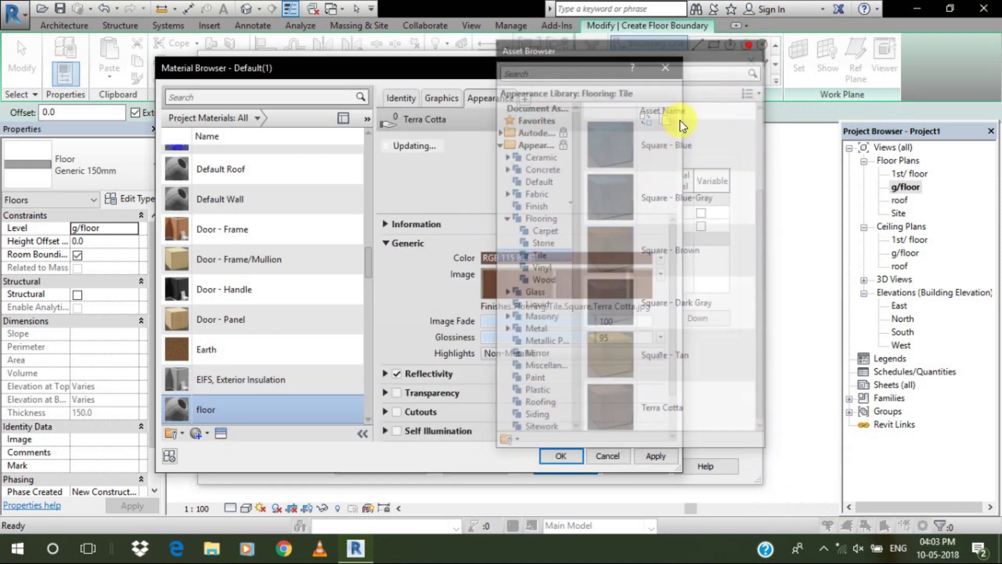
left_click(573, 456)
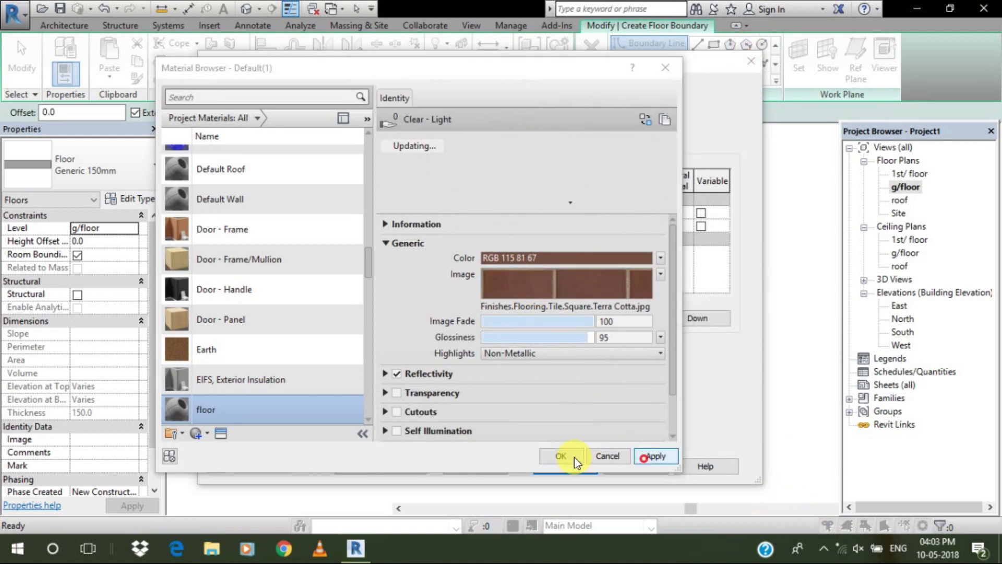
left_click(569, 461)
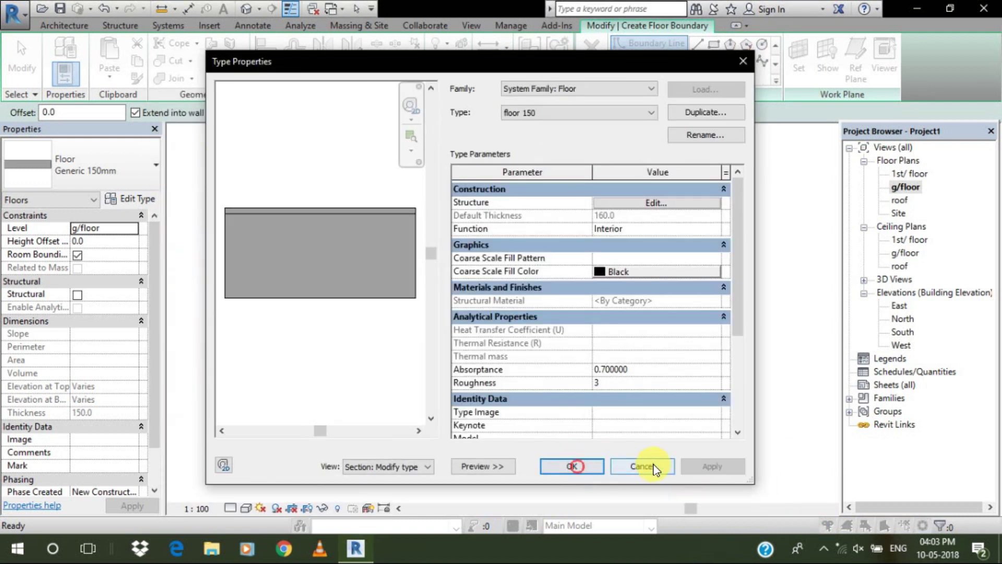
left_click(571, 466)
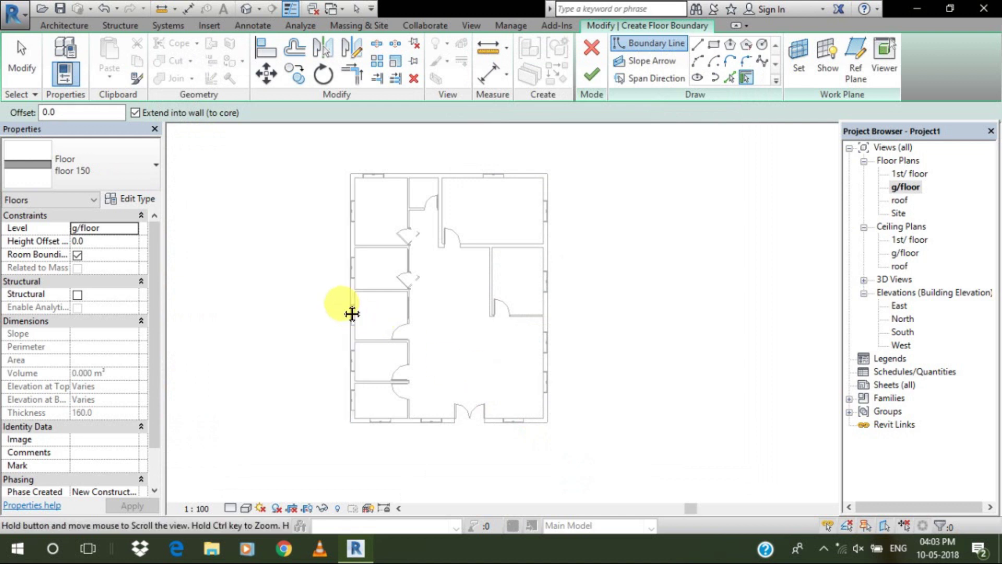
middle_click_drag(351, 311, 364, 307)
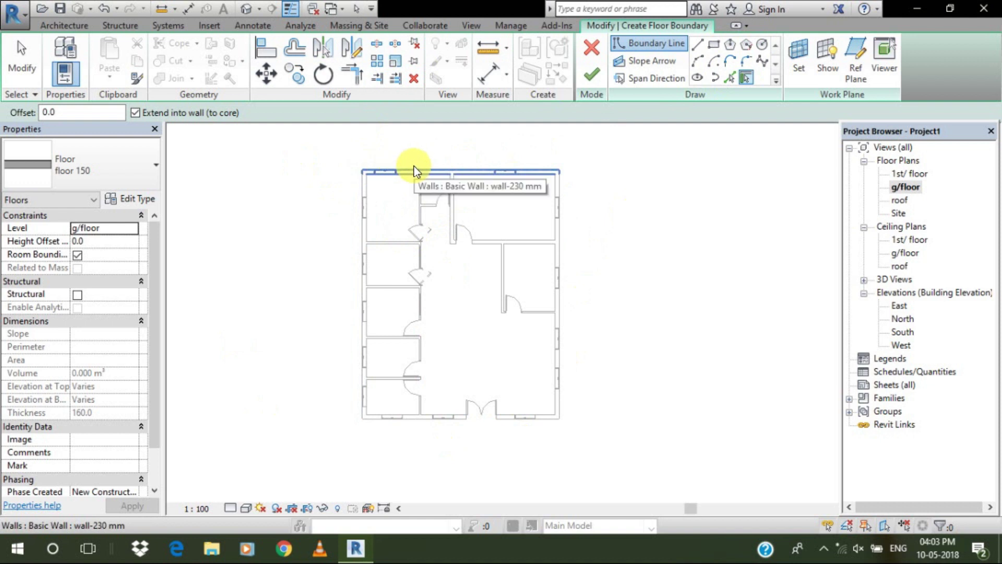
Try outlining the floor boundary by picking the whole chain of exterior walls at once
key("Tab")
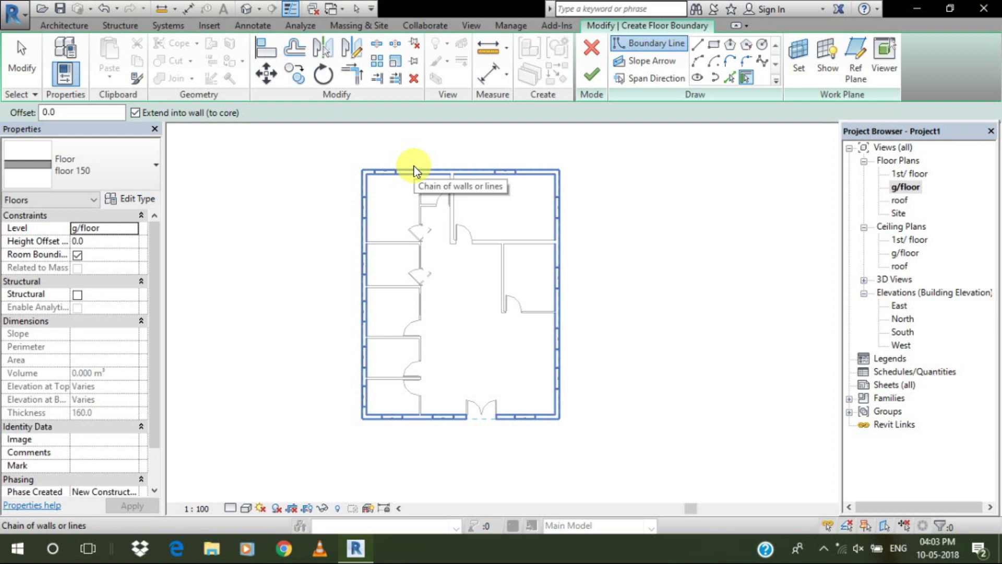
left_click(413, 168)
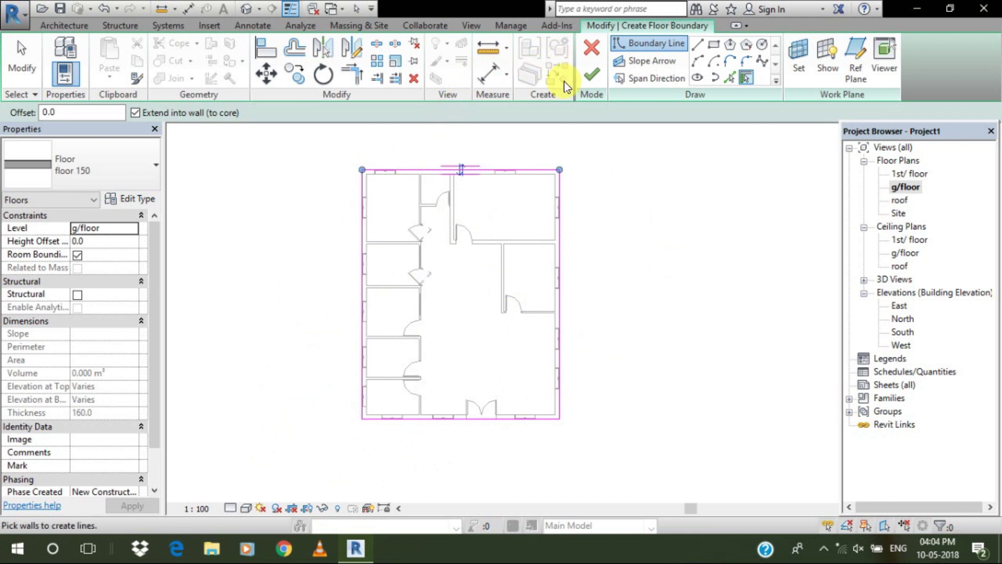
key("Escape")
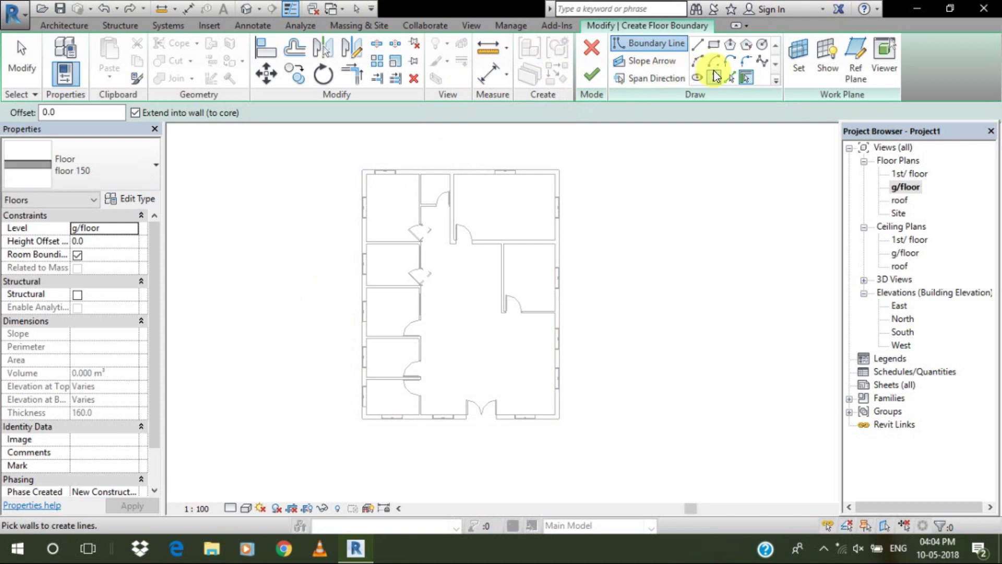
Try outlining the floor boundary by picking the four outer wall edges with Pick Lines, and undo the picked lines
left_click(730, 78)
left_click(359, 180)
left_click(429, 168)
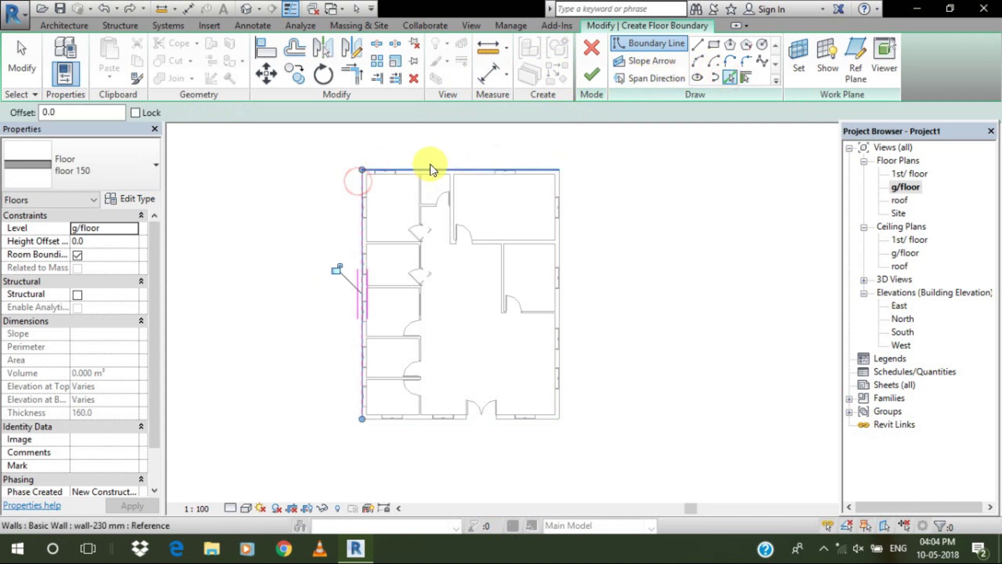
left_click(559, 228)
left_click(548, 425)
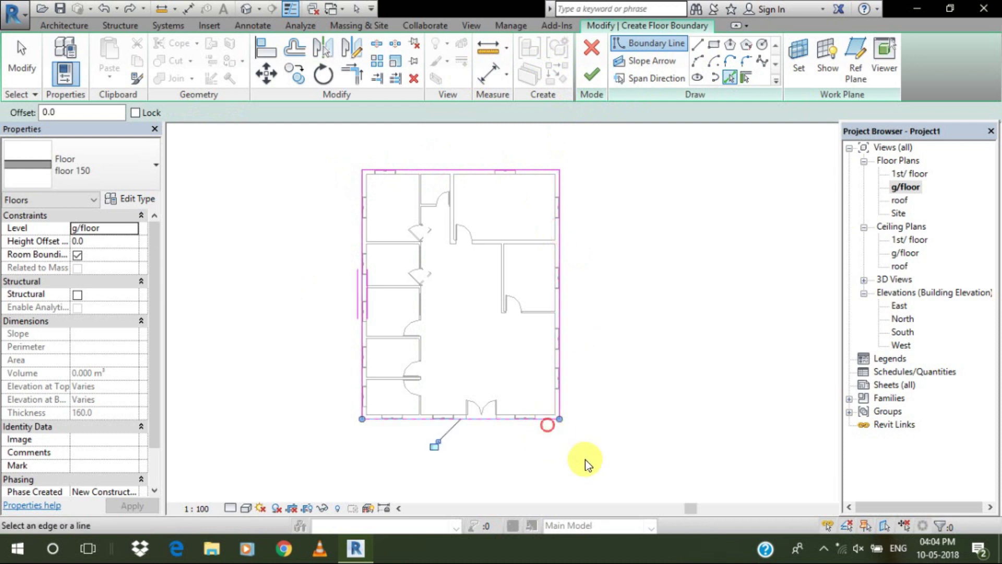
key("ctrl+z")
key("ctrl+z")
key("ctrl+z")
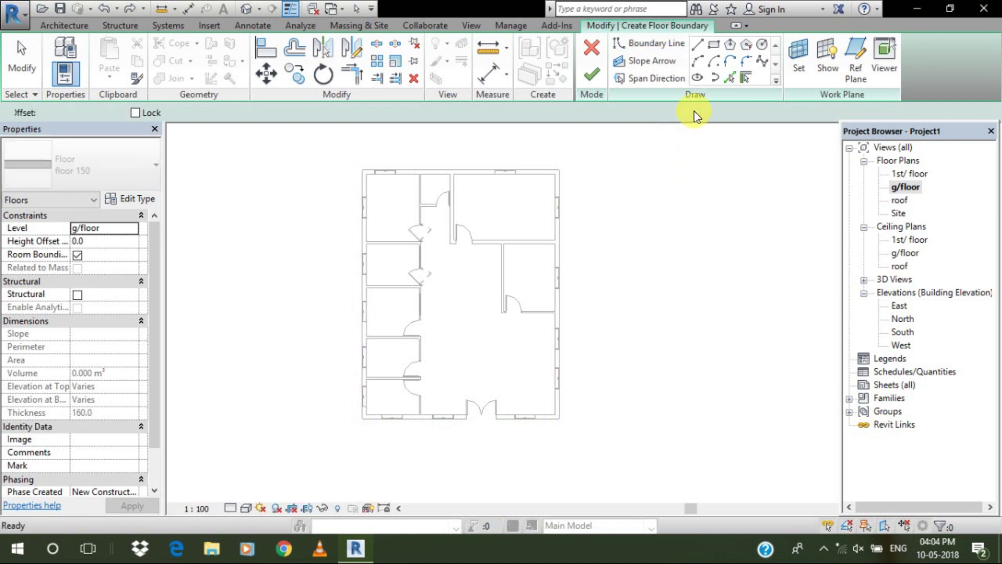
Draw a rectangular floor boundary from the building's upper-left outer wall corner to its lower-right outer wall corner
left_click(713, 44)
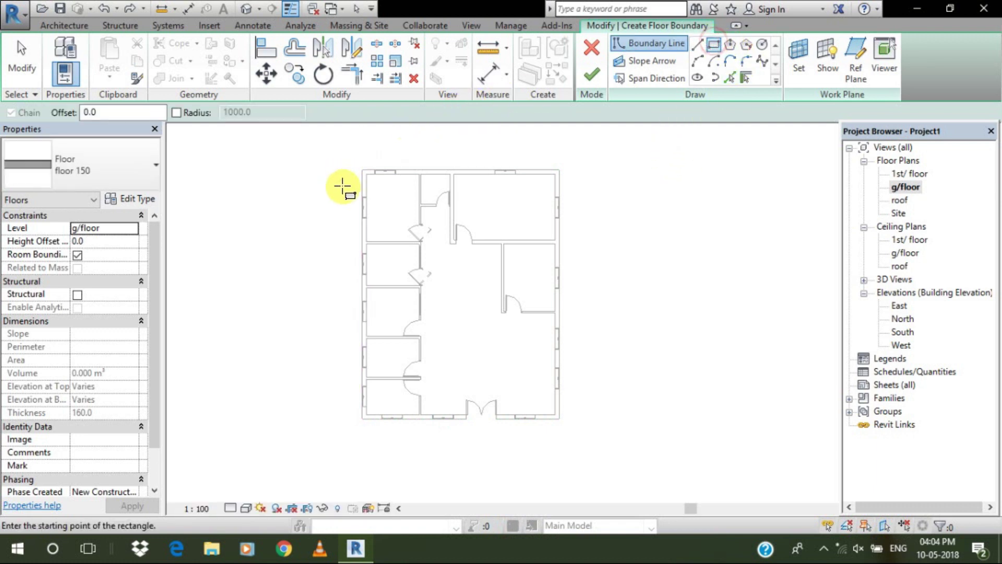
left_click(362, 169)
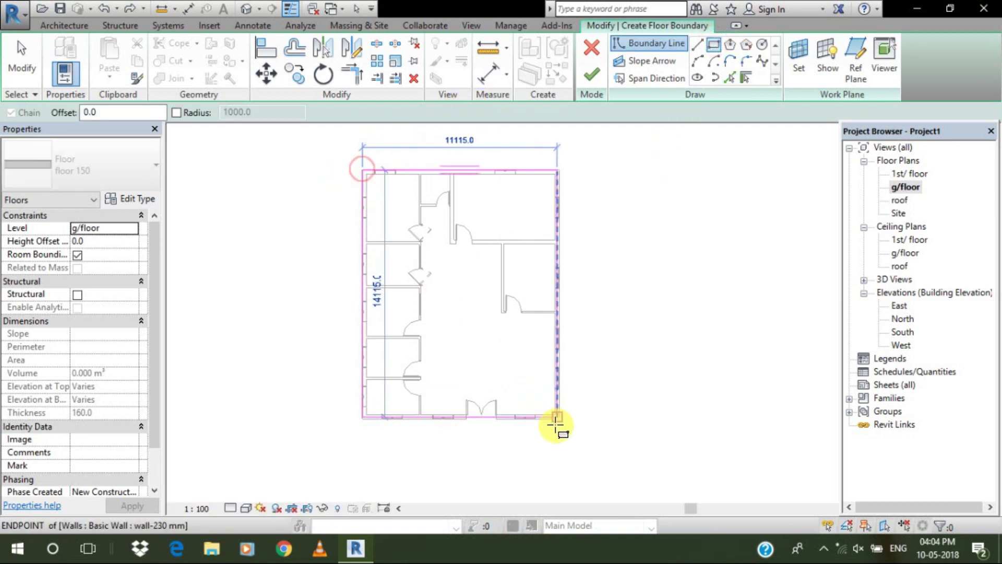
left_click(558, 419)
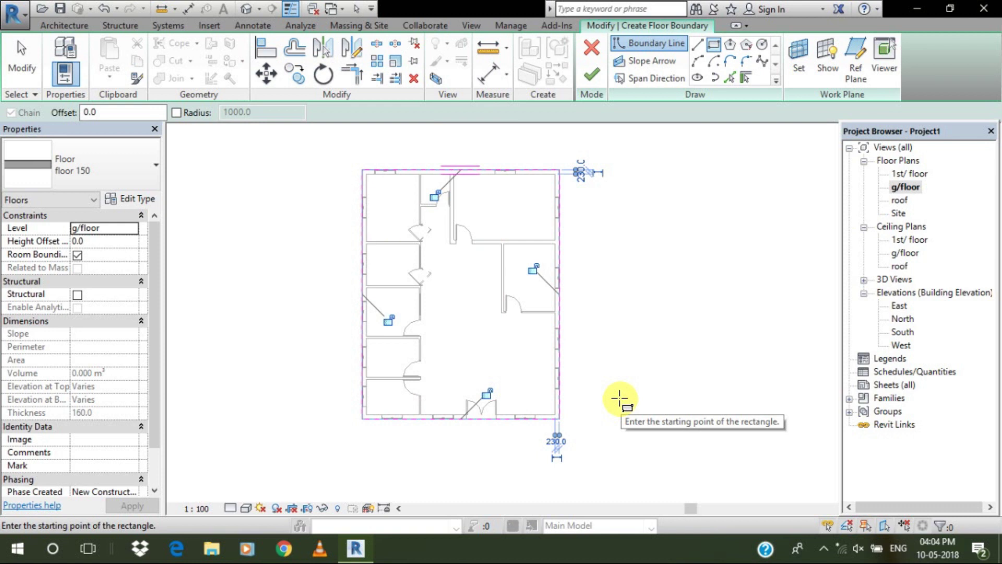
Lock all four boundary lines to the exterior walls, finish the floor sketch and deselect the floor
scroll(527, 276, "up", 2)
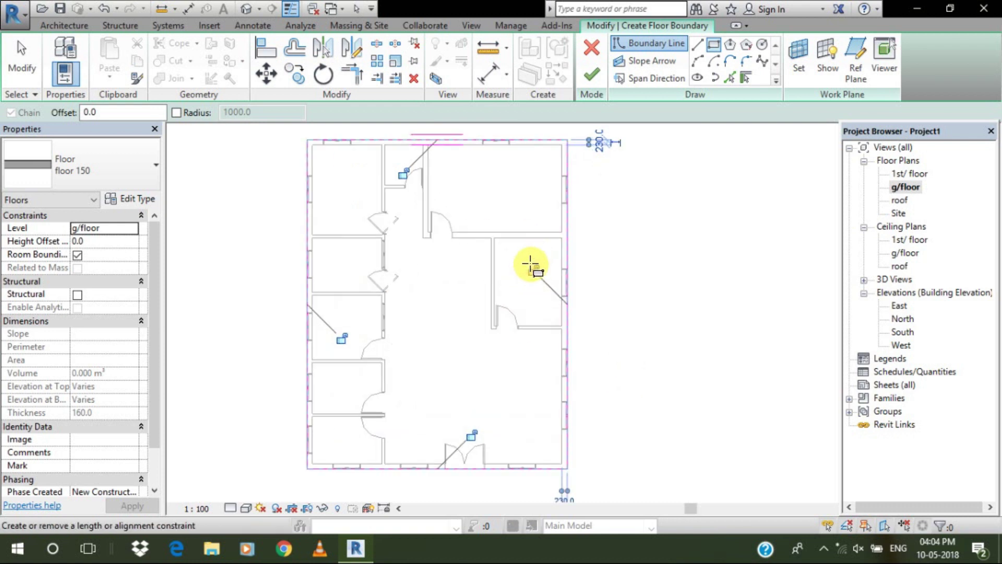
left_click(534, 273)
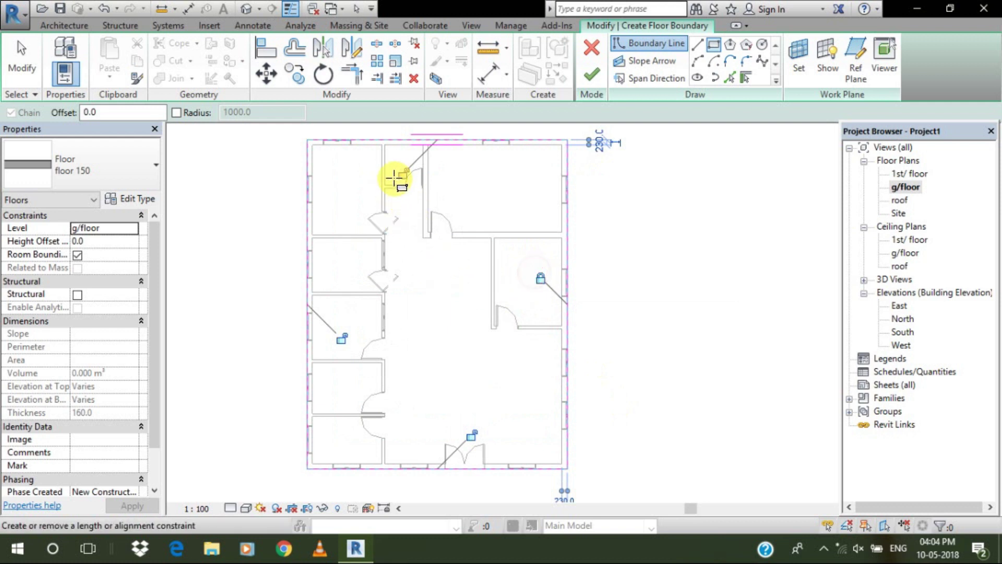
left_click(400, 174)
left_click(340, 337)
left_click(473, 434)
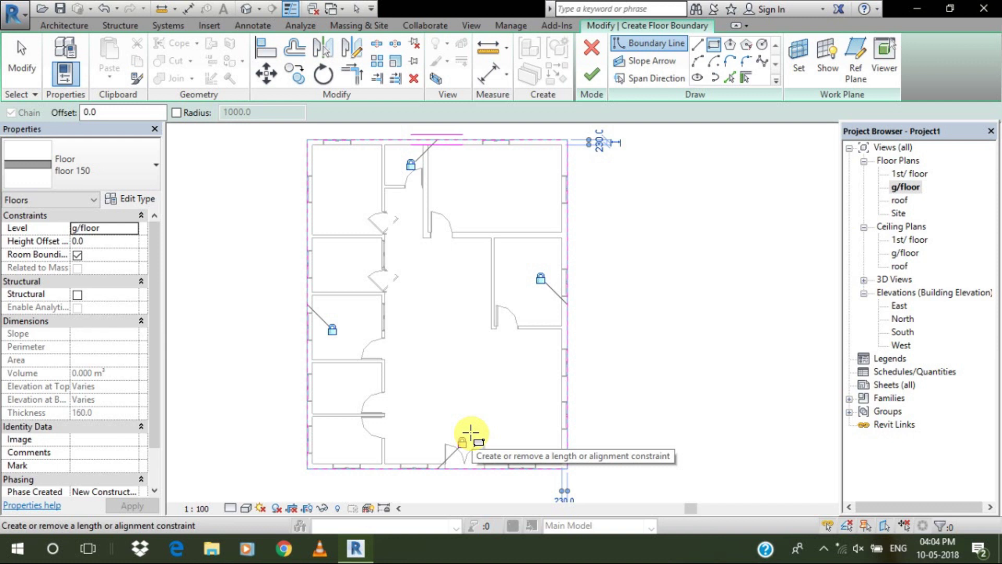
left_click(591, 79)
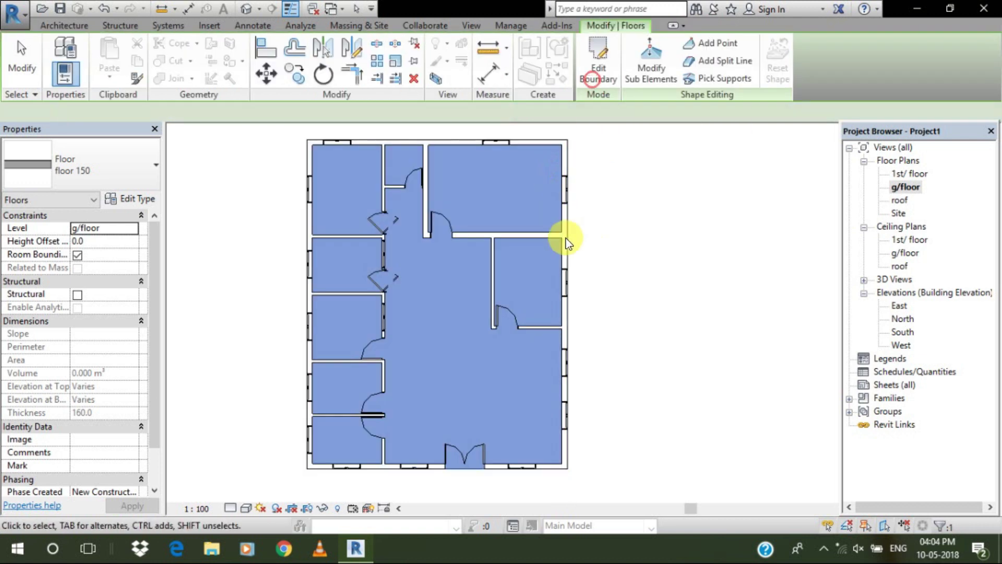
left_click(22, 62)
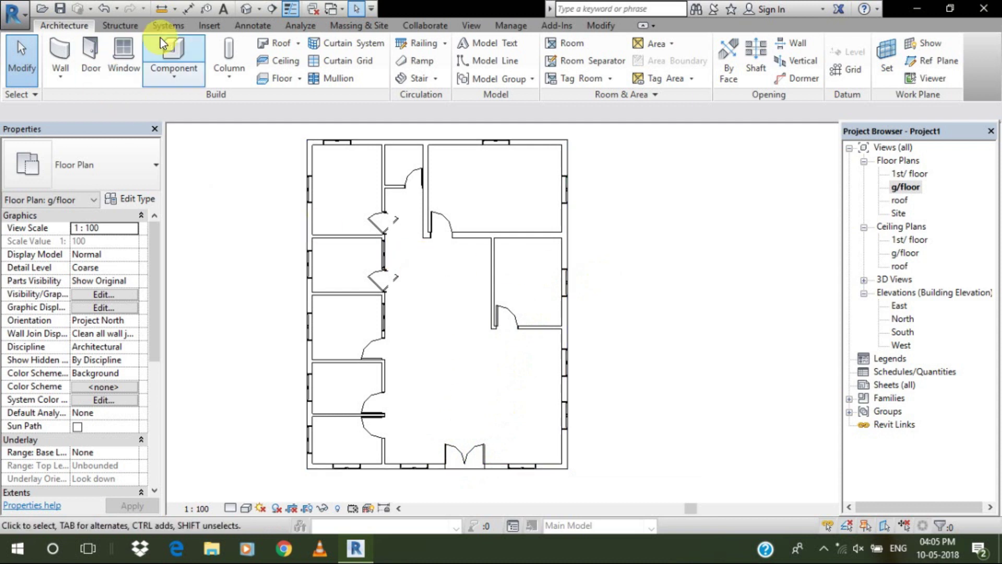
Examine the floor's tile finish up close in the default 3D view, including its grout lines, and the building as a whole
left_click(245, 8)
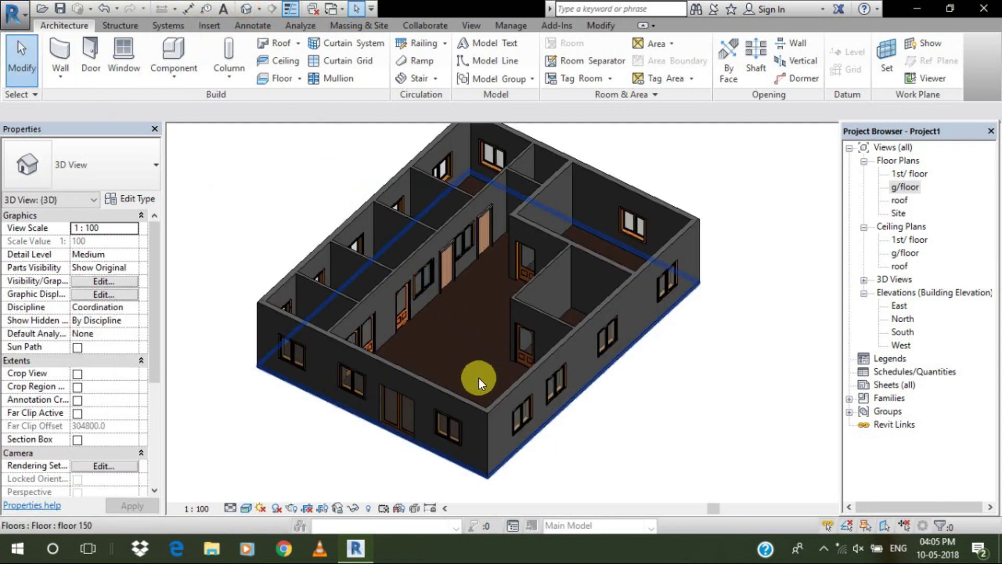
scroll(454, 338, "up", 5)
scroll(456, 320, "up", 3)
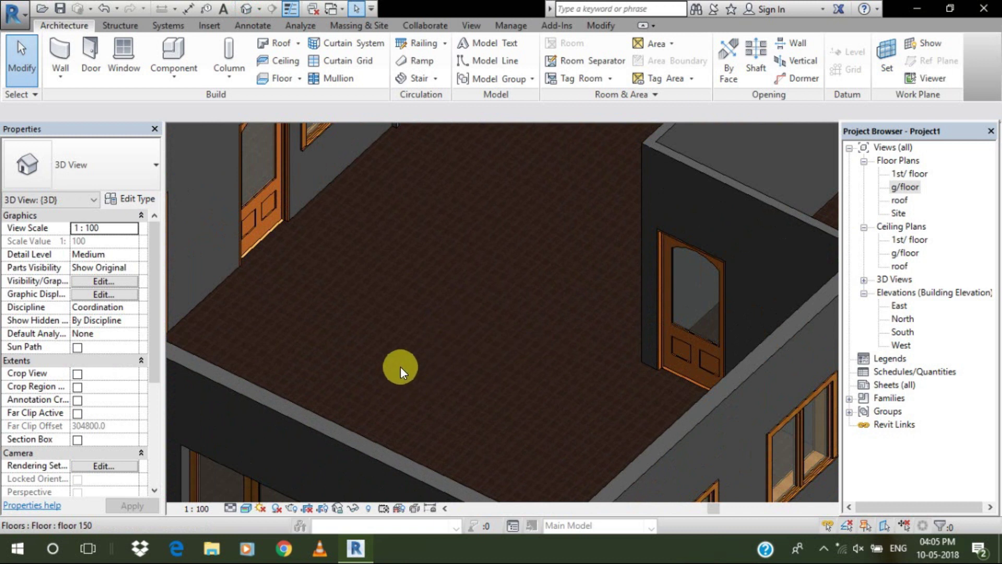
scroll(400, 366, "down", 3)
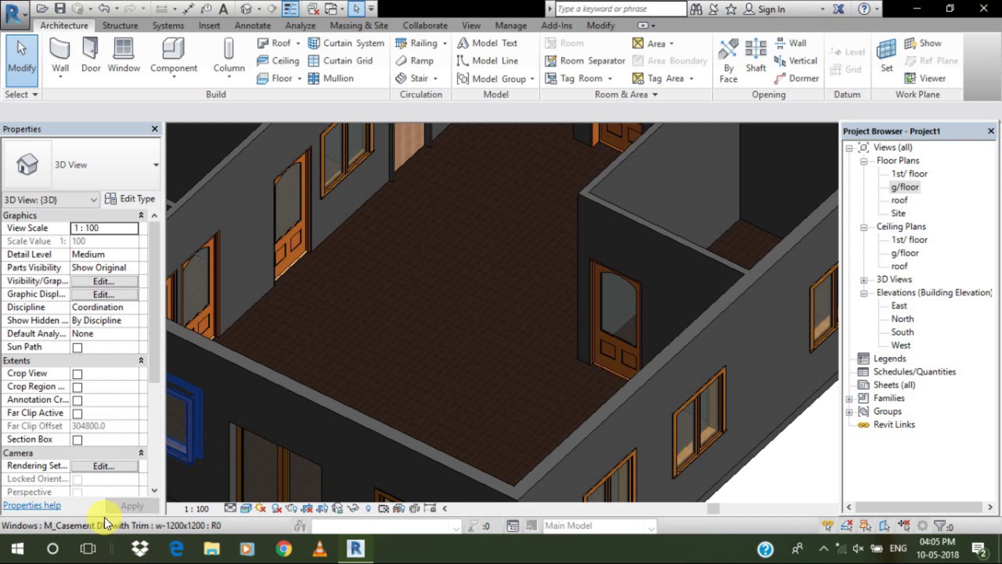
scroll(446, 384, "up", 2)
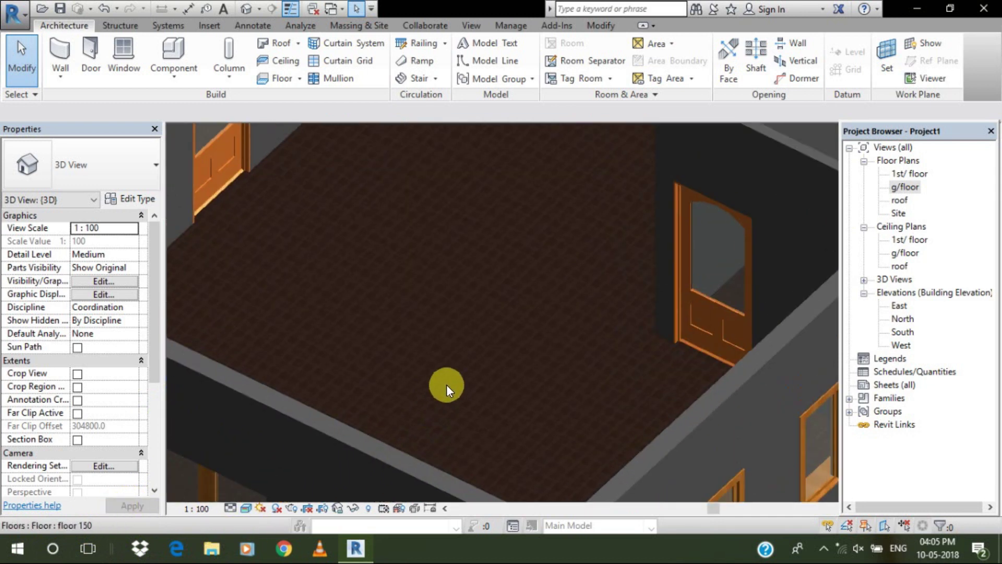
scroll(462, 364, "up", 3)
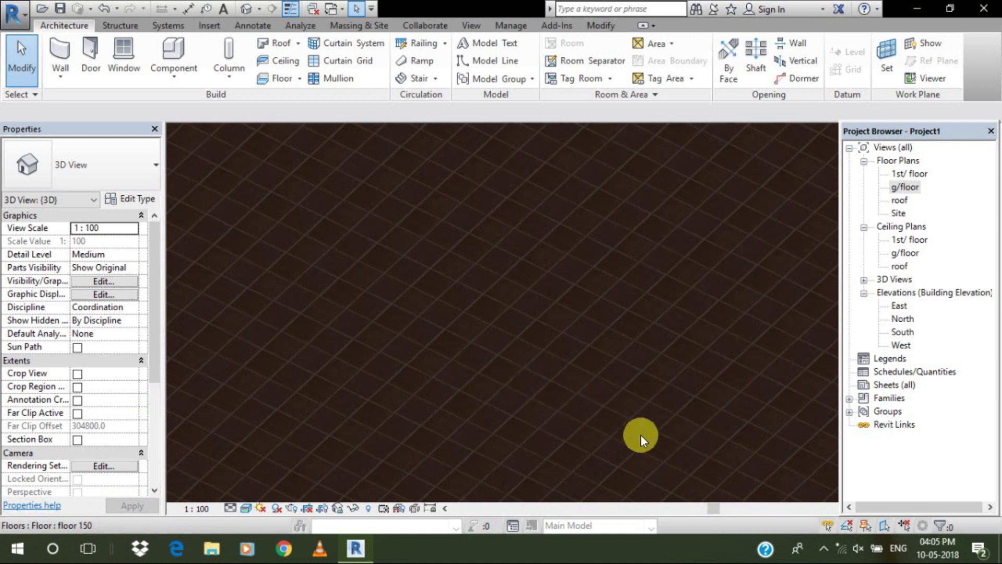
scroll(633, 430, "up", 8)
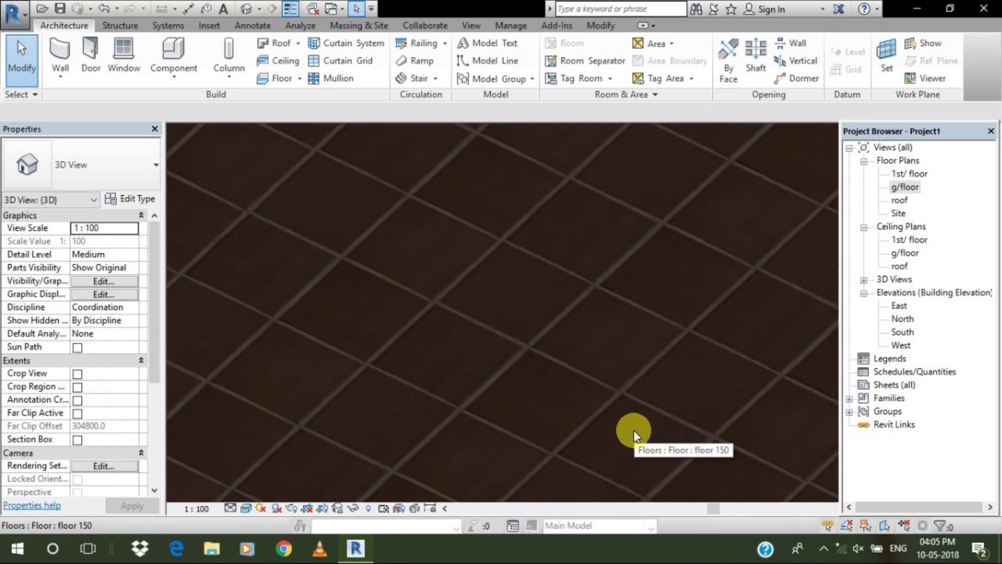
scroll(633, 430, "up", 2)
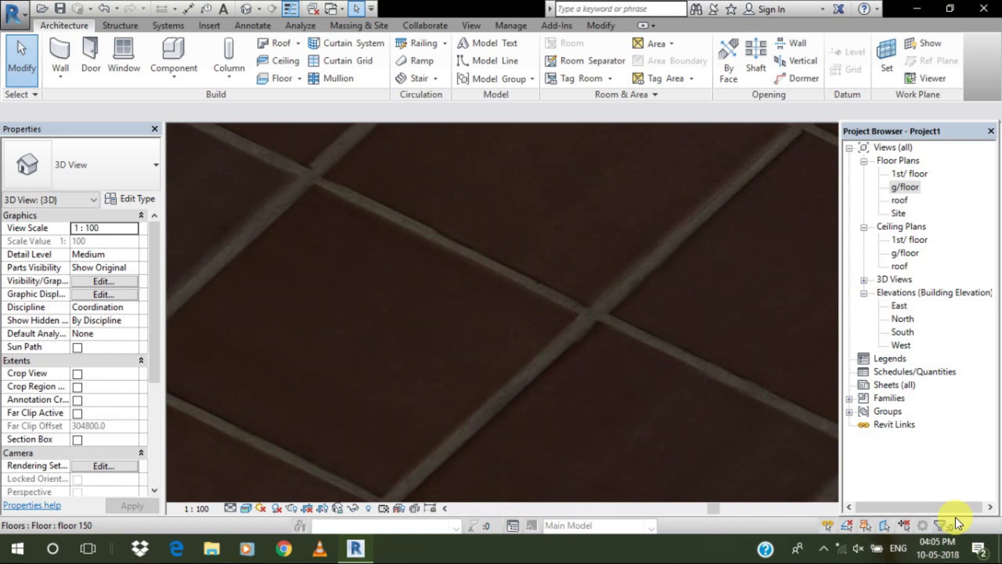
scroll(636, 295, "down", 10)
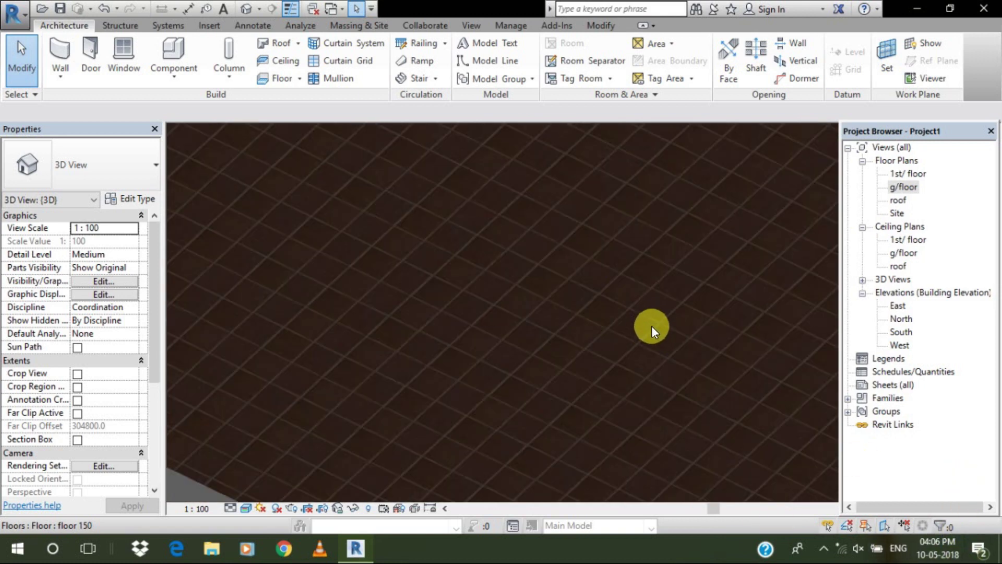
scroll(625, 318, "down", 5)
scroll(677, 312, "up", 1)
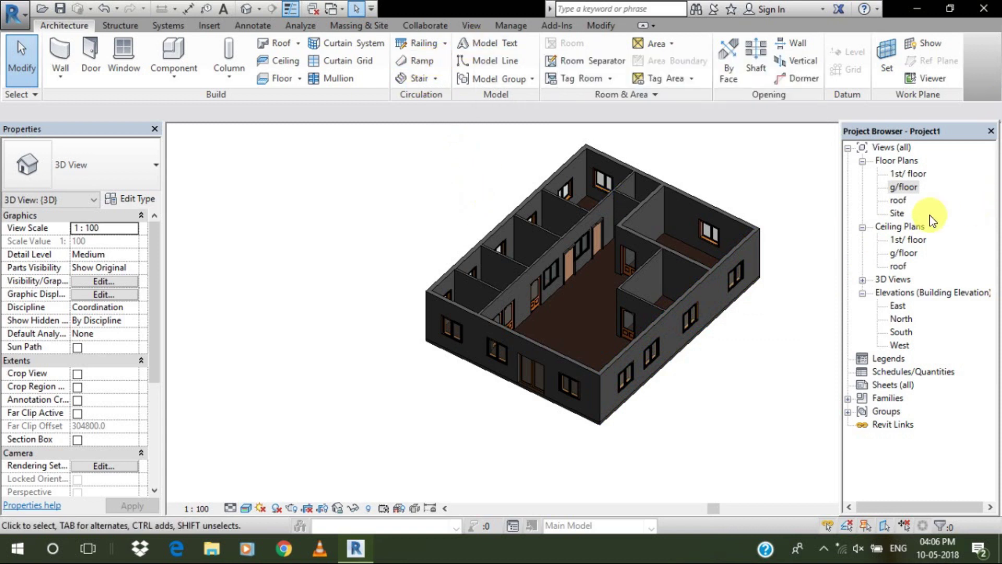
Reopen the {3D} view from the project's 3D views and return to the g/floor floor plan
left_click(862, 280)
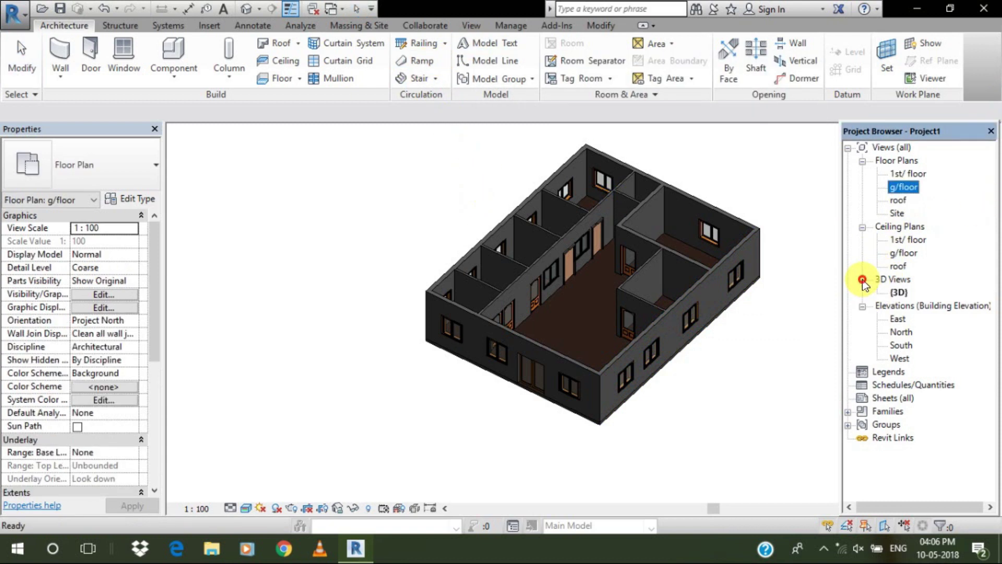
double_click(899, 294)
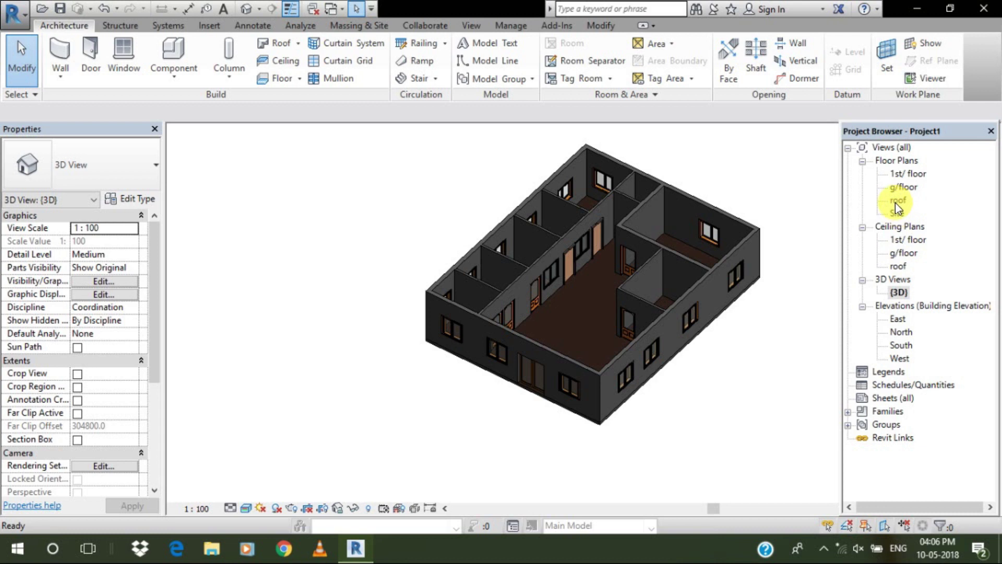
double_click(906, 187)
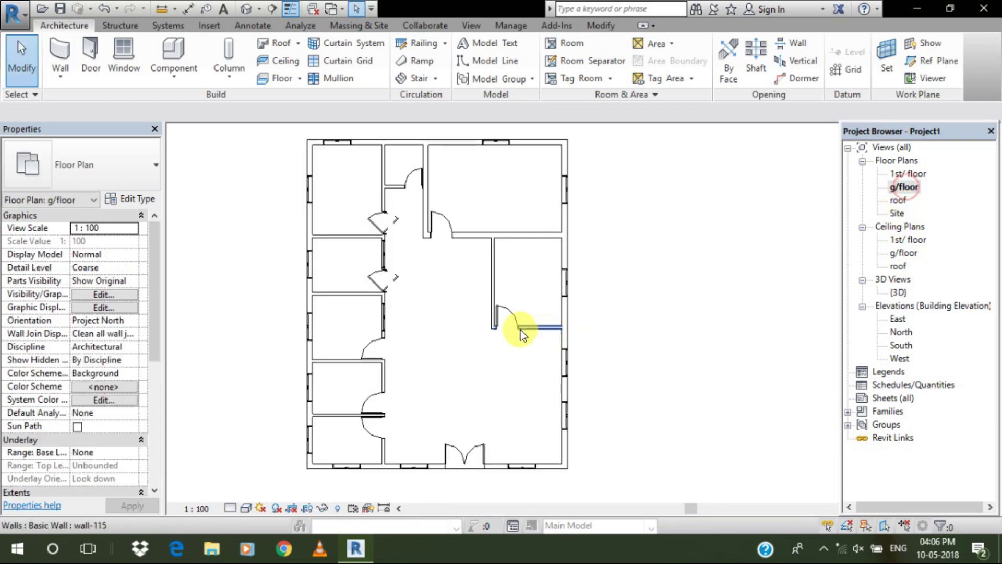
scroll(461, 342, "down", 2)
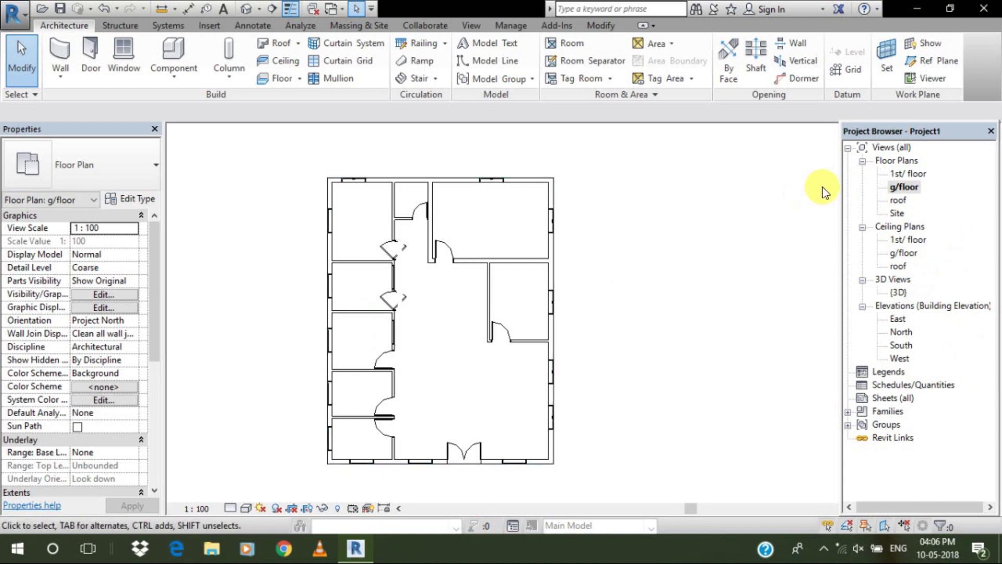
double_click(905, 187)
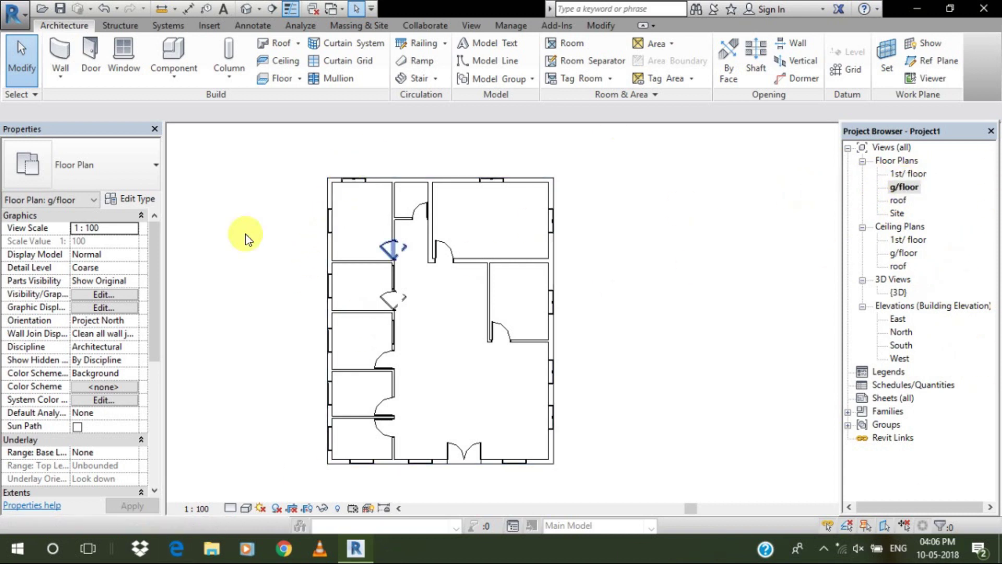
Place an automatic Compound Ceiling Plain in the upper-right room of the g/floor floor plan and end the command
left_click(278, 61)
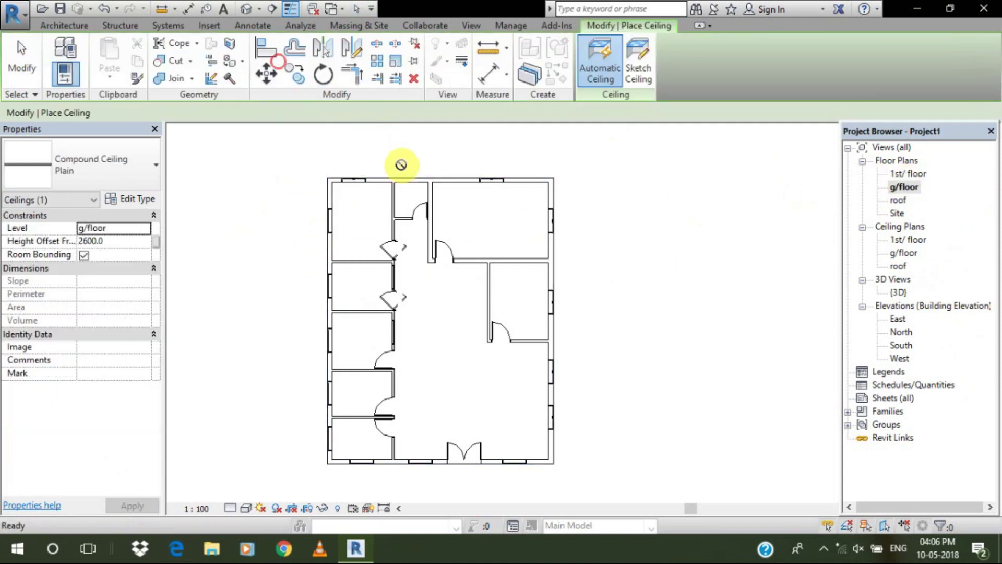
left_click(497, 231)
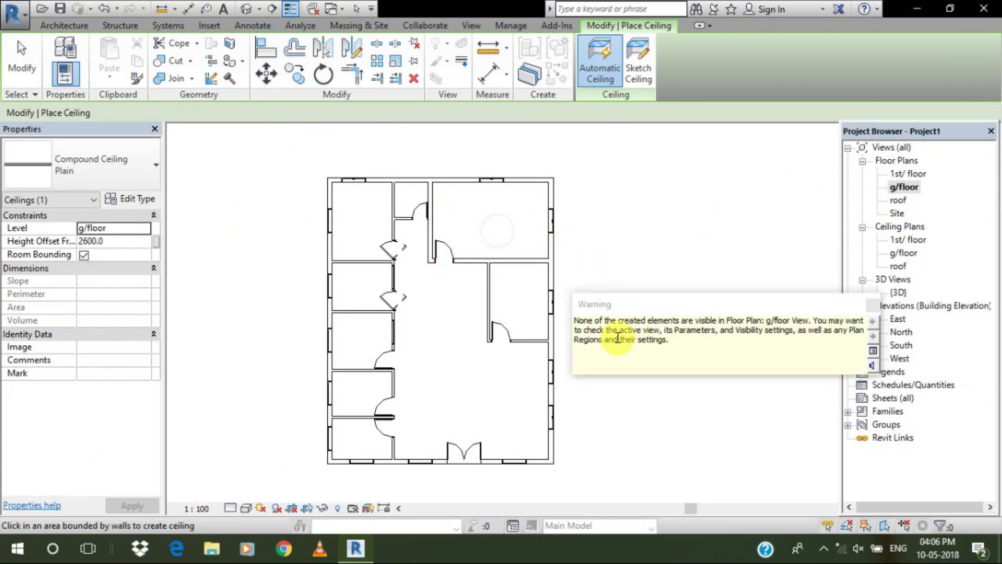
left_click(872, 306)
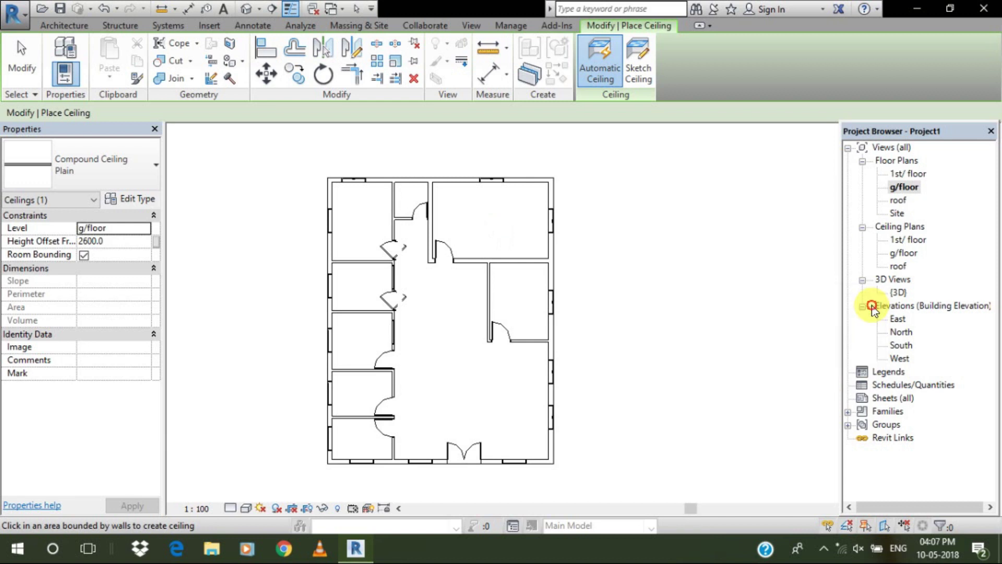
left_click(20, 60)
key("Escape")
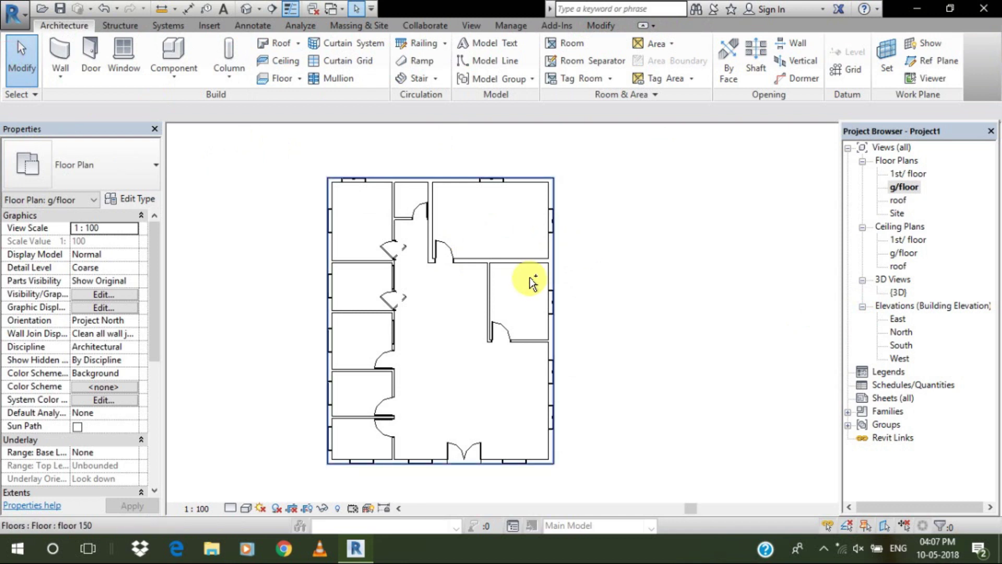
In the g/floor ceiling plan, place automatic Compound Ceiling Plain ceilings in all nine rooms, including the main hall
double_click(906, 256)
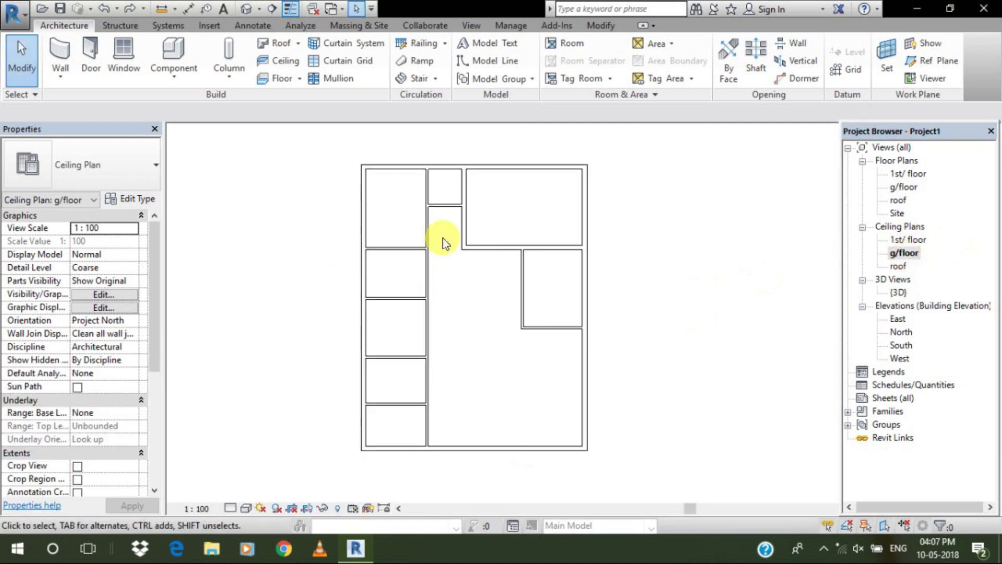
left_click(288, 66)
left_click(492, 215)
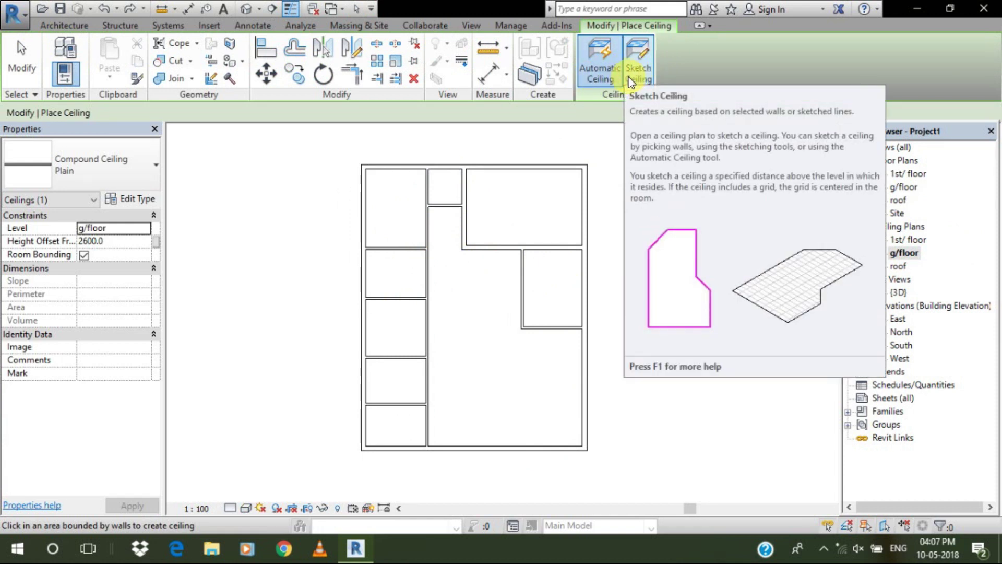
left_click(551, 291)
left_click(467, 363)
left_click(396, 205)
left_click(441, 174)
left_click(396, 277)
left_click(387, 342)
left_click(395, 385)
left_click(414, 441)
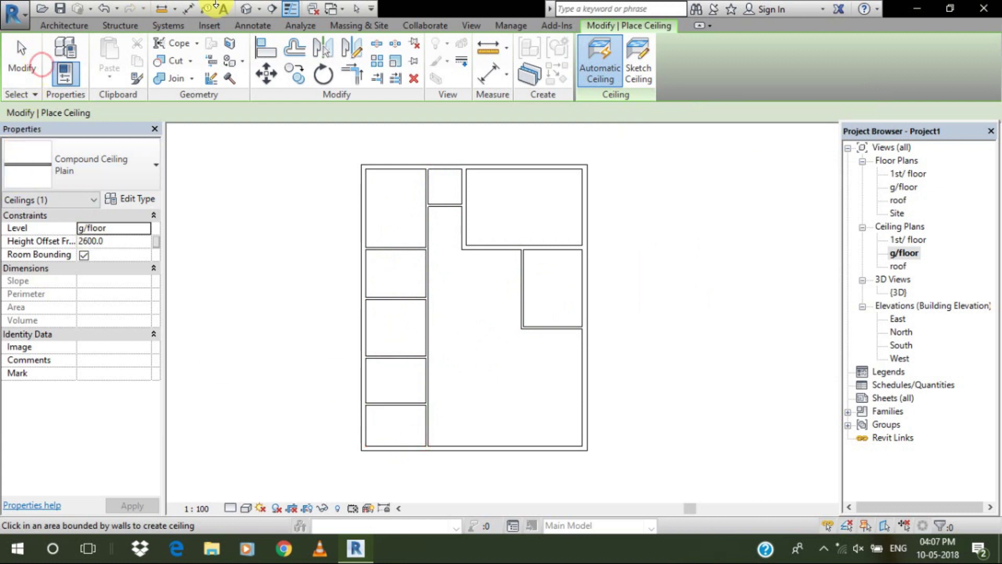
In the default 3D view, end the ceiling command and inspect the ceiling of one small room along the rear wall
left_click(244, 9)
scroll(495, 237, "up", 3)
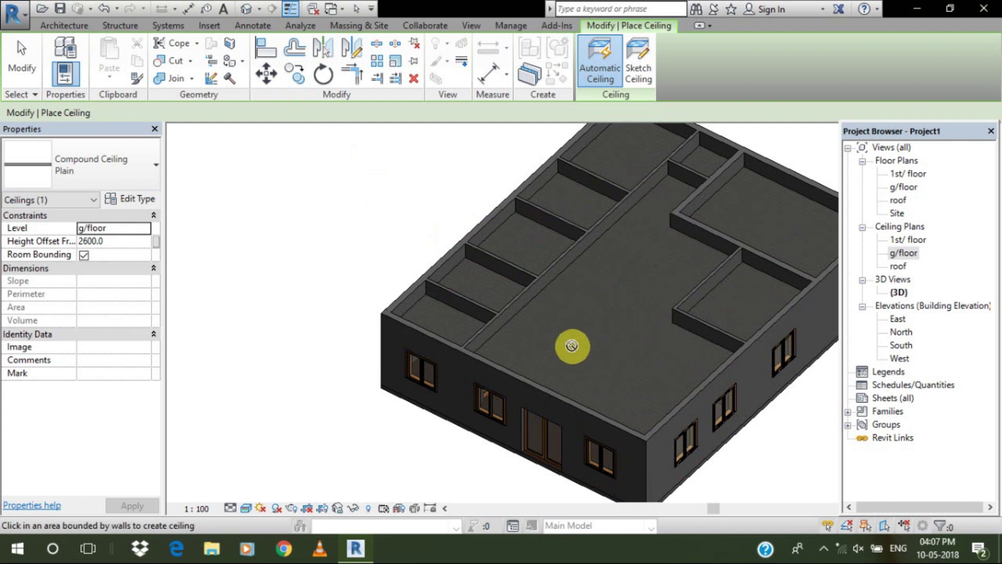
left_click(19, 50)
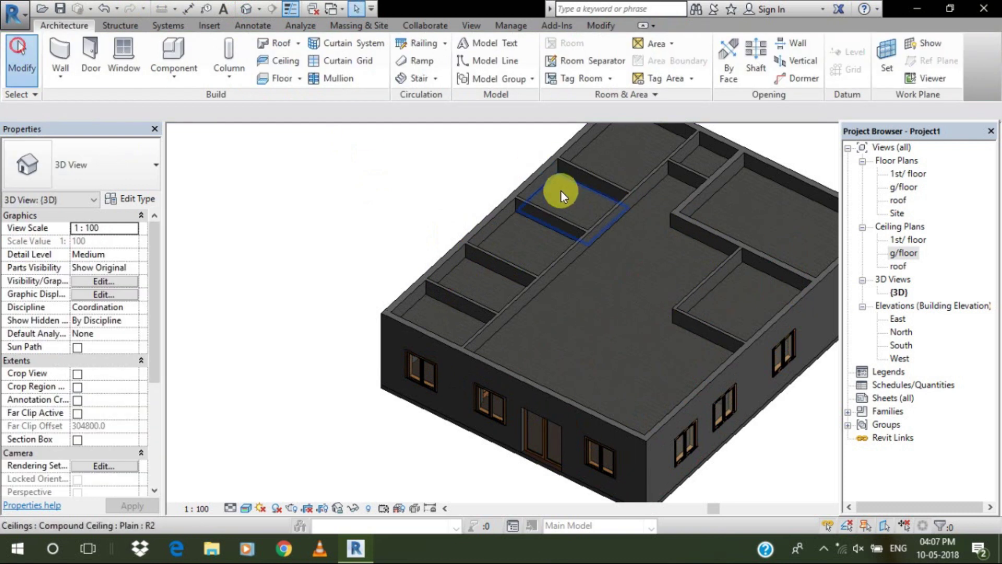
left_click(566, 190)
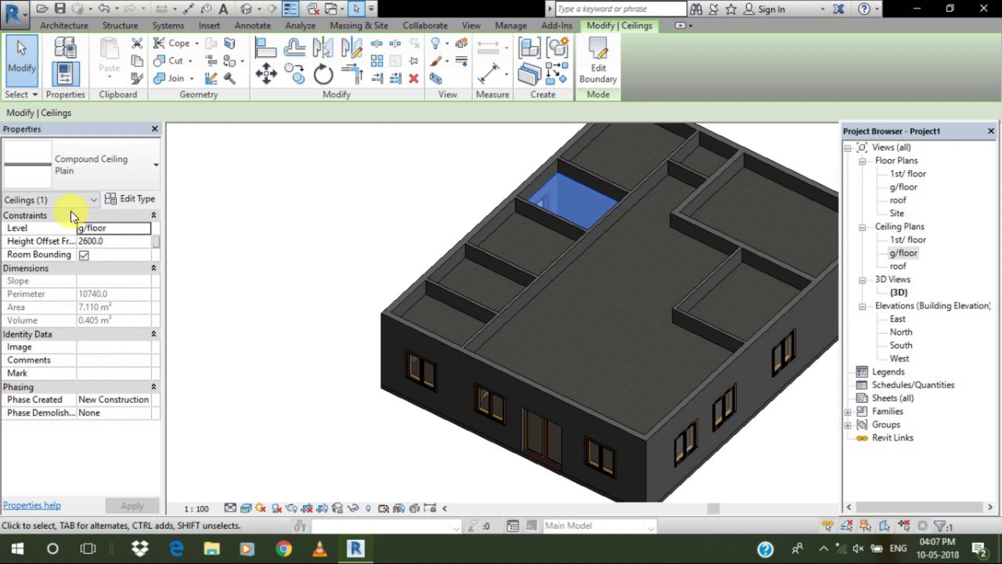
left_click(251, 195)
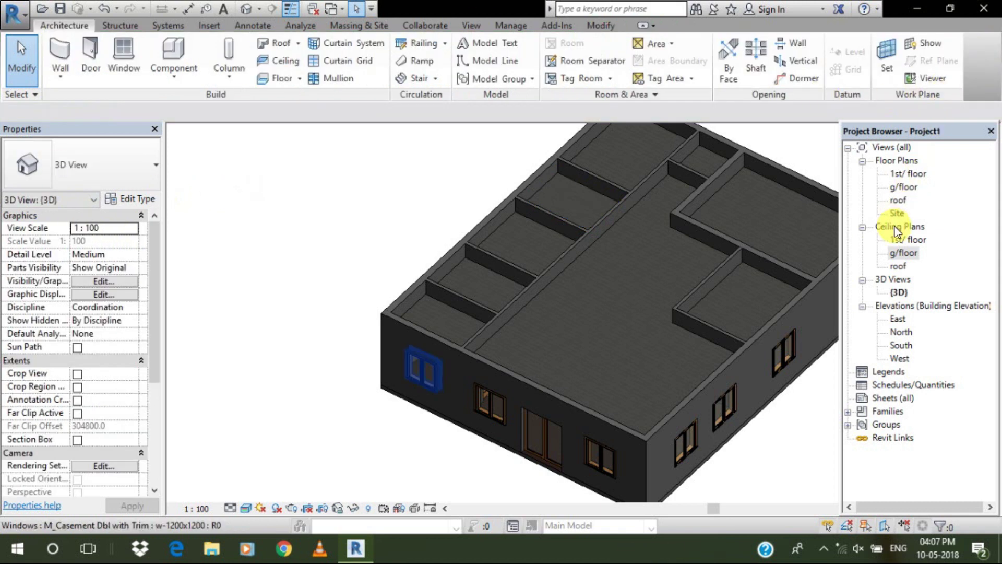
In the g/floor ceiling plan, start the Ceiling command, review its level and height offset properties, and end the command
double_click(904, 253)
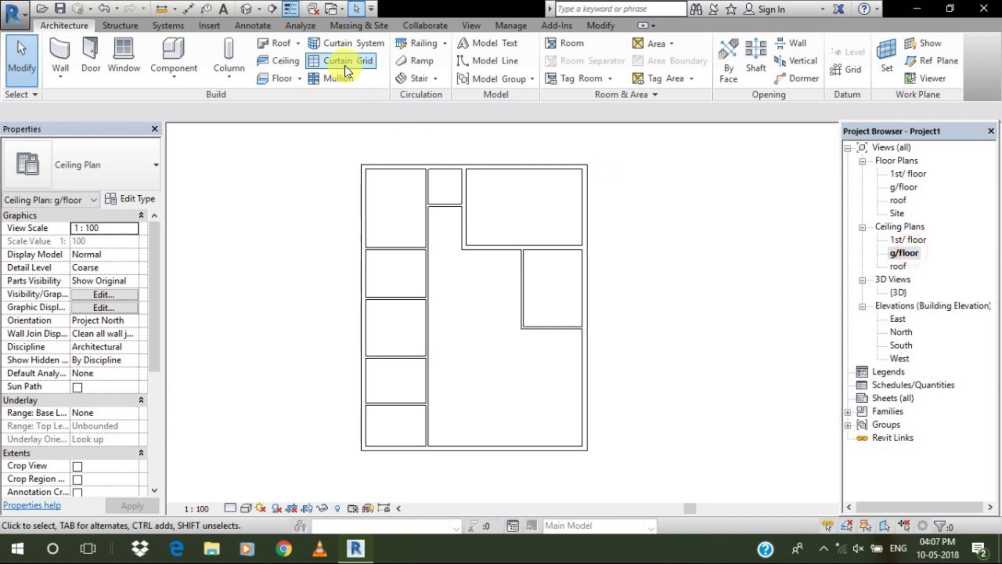
left_click(289, 64)
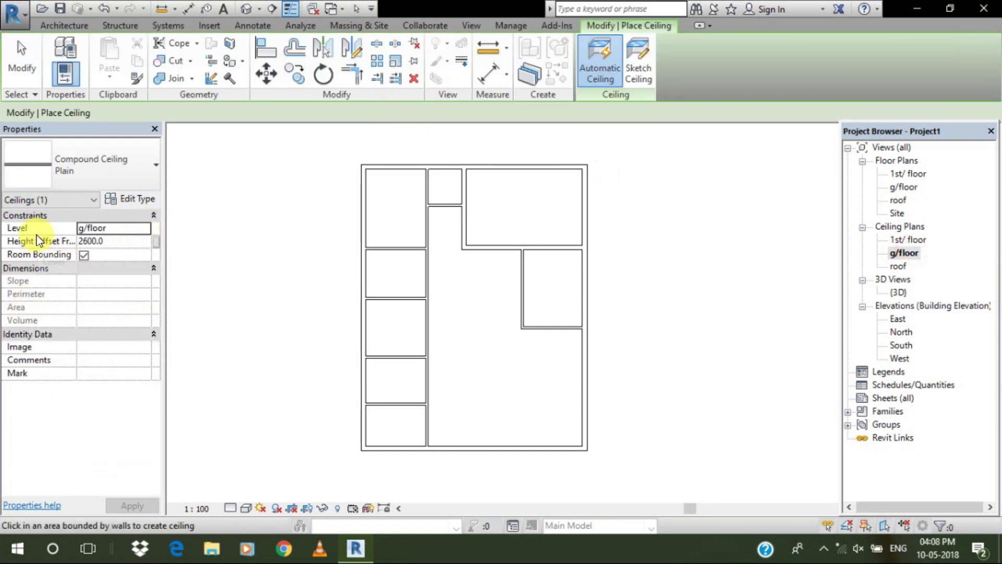
left_click_drag(77, 236, 108, 234)
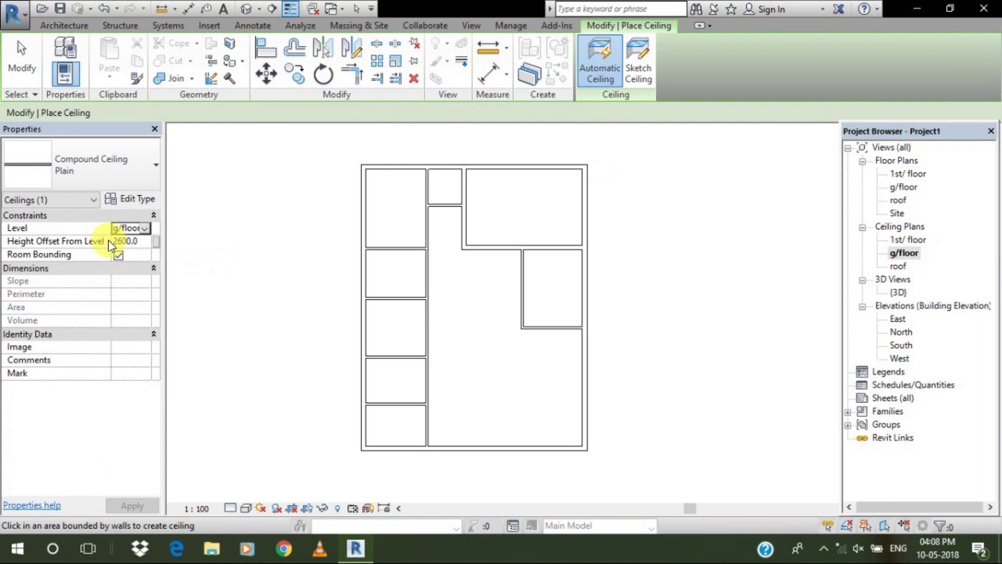
left_click_drag(109, 239, 91, 240)
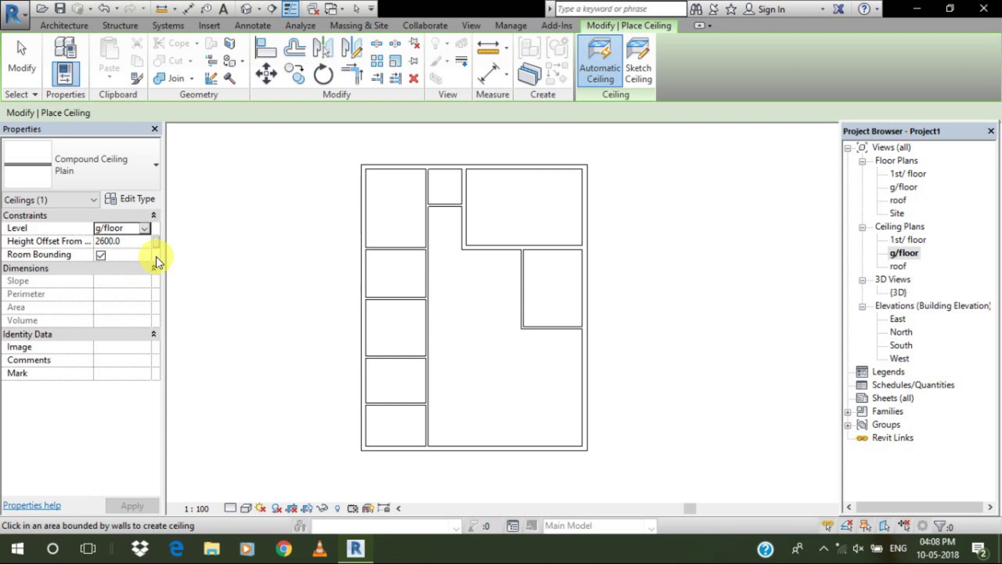
left_click(28, 50)
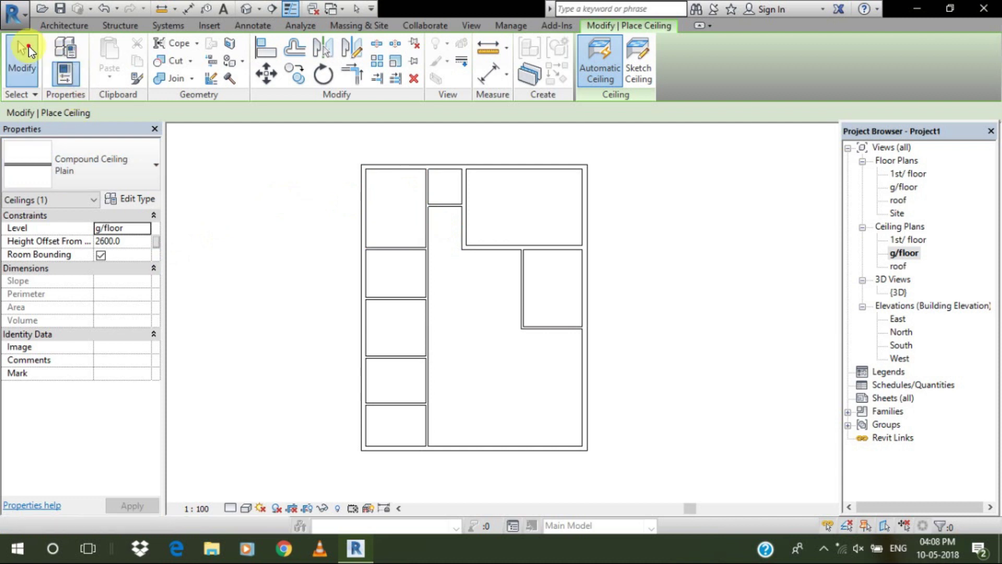
Select a room's ceiling in the 3D view and open the material of its type's Gypsum Wall Board layer
left_click(251, 11)
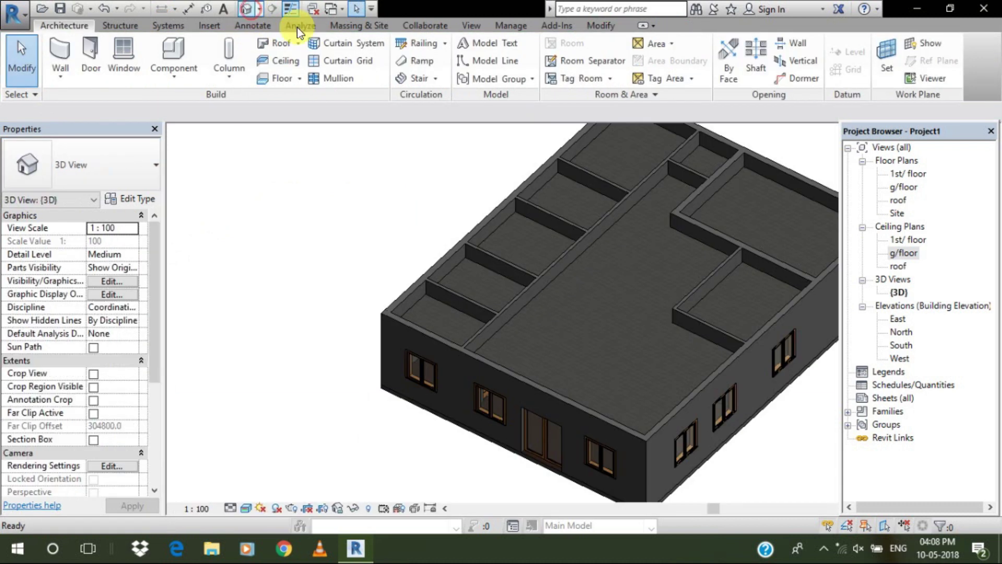
scroll(559, 179, "up", 4)
scroll(558, 179, "up", 5)
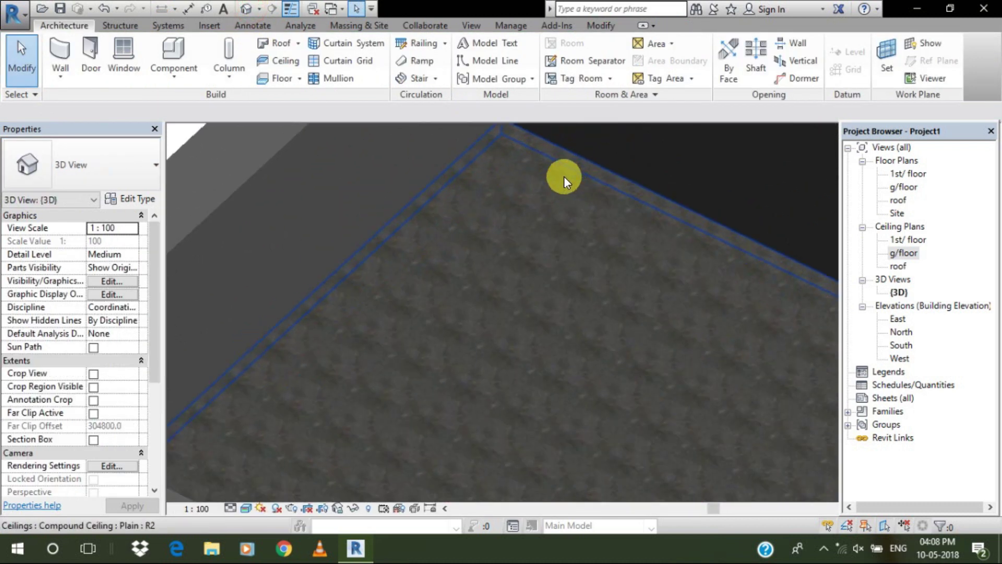
scroll(559, 205, "down", 3)
left_click(558, 200)
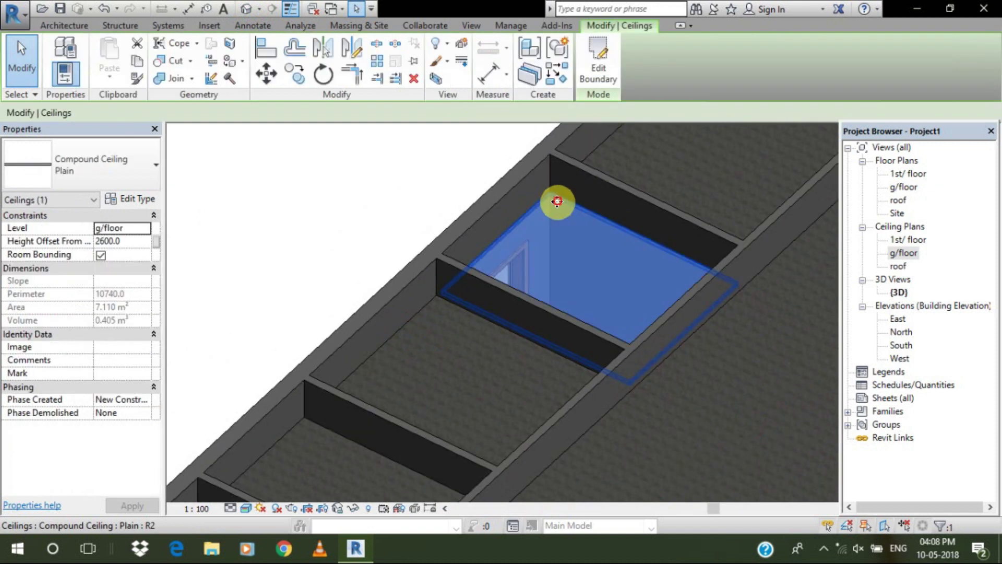
left_click(135, 199)
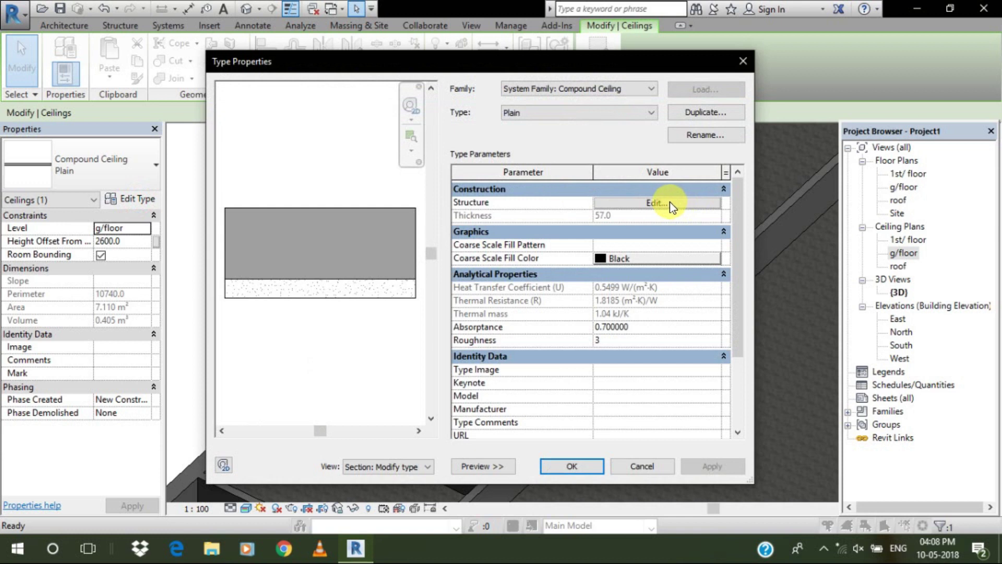
left_click(673, 204)
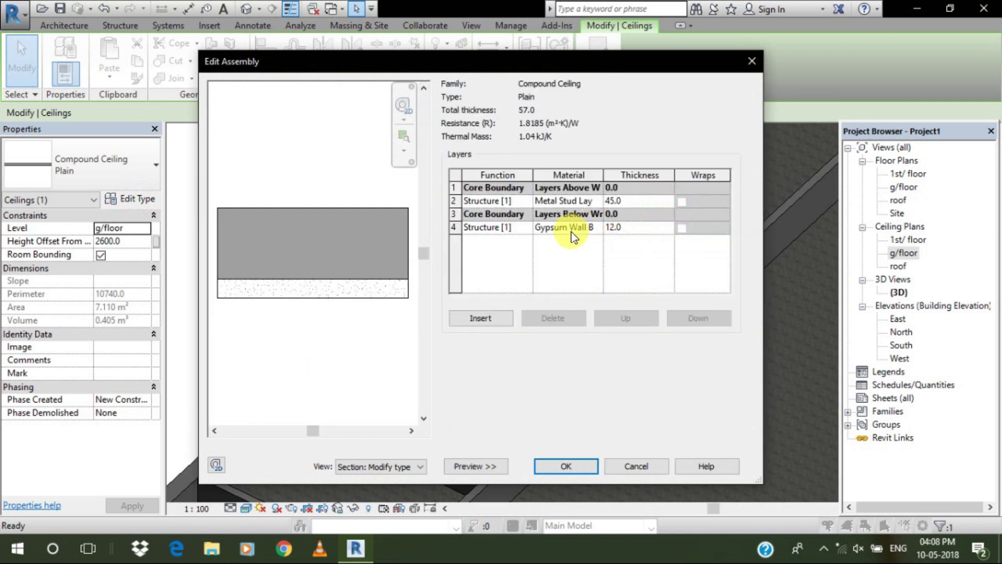
left_click(593, 225)
left_click(595, 226)
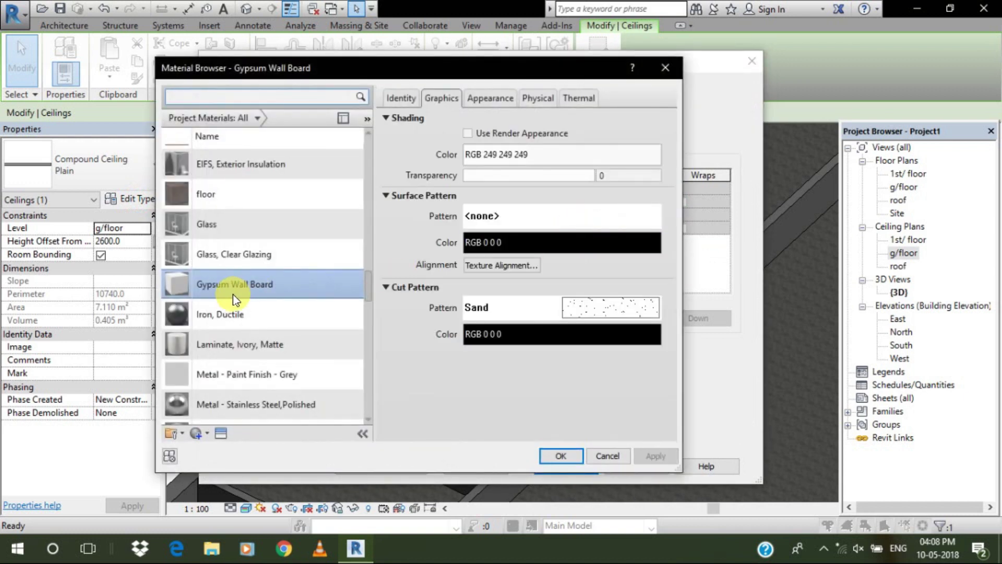
Set the Gypsum Wall Board material's surface pattern to the Crosshatch drafting pattern and confirm the ceiling type changes
left_click(532, 216)
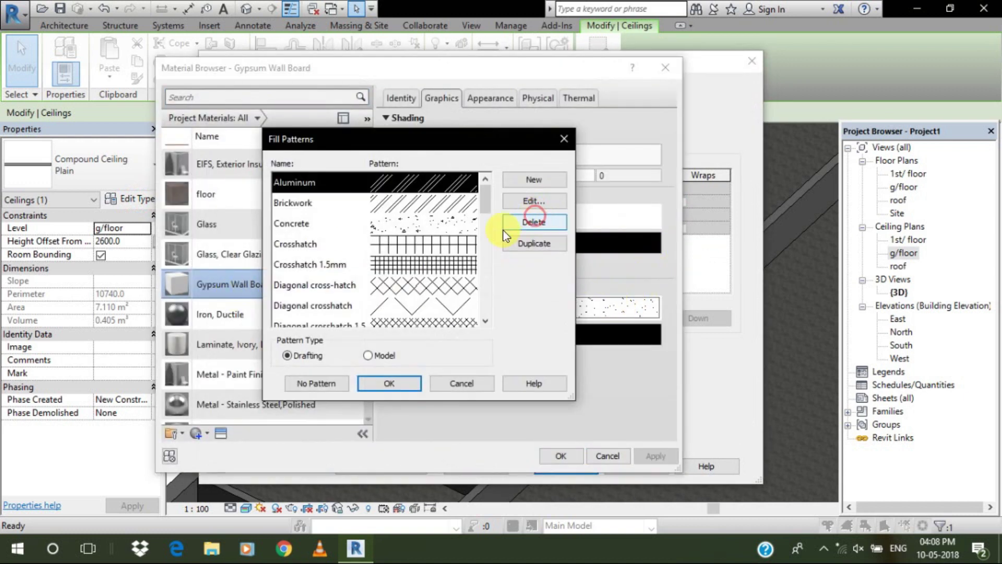
scroll(483, 203, "down", 1)
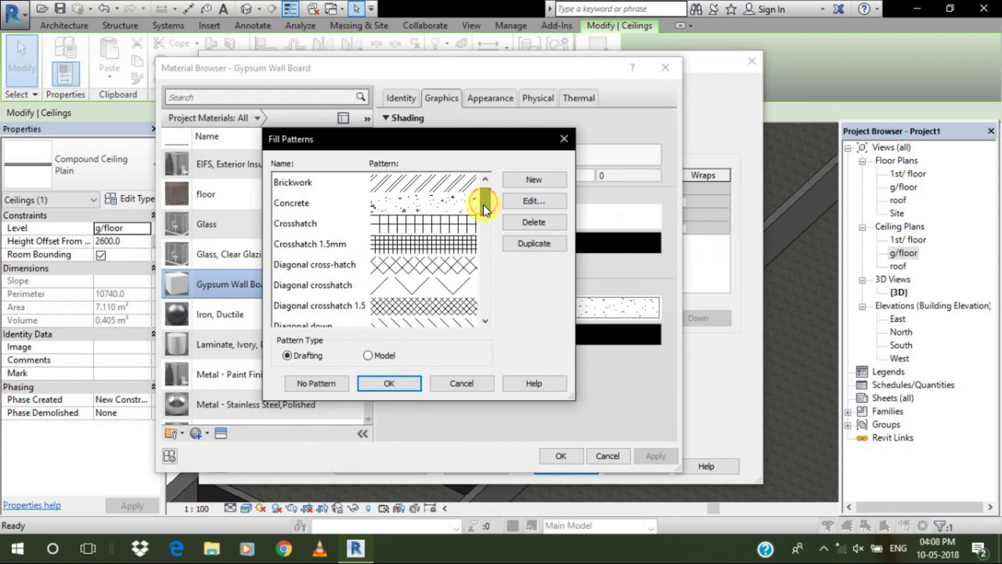
left_click(454, 224)
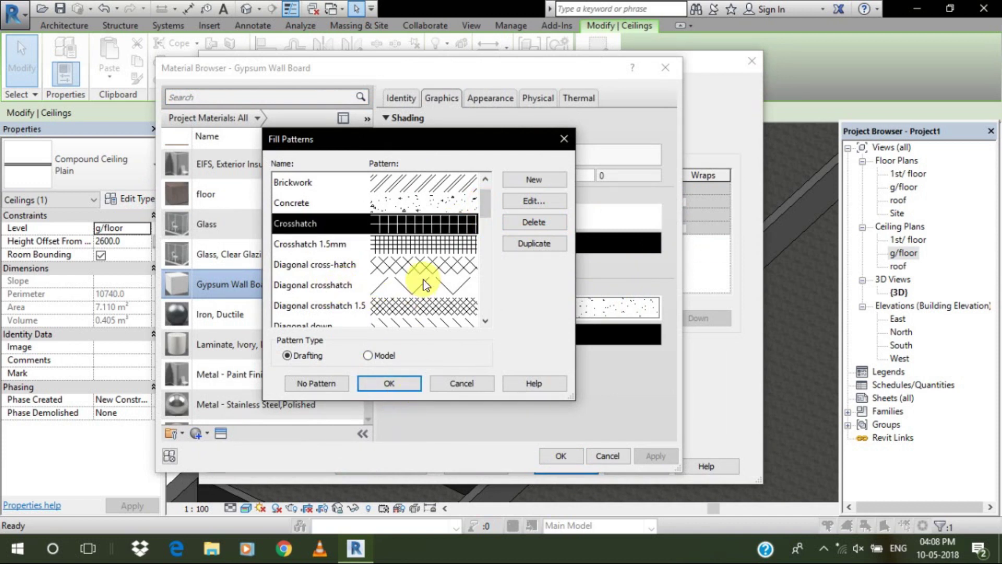
scroll(484, 211, "down", 2)
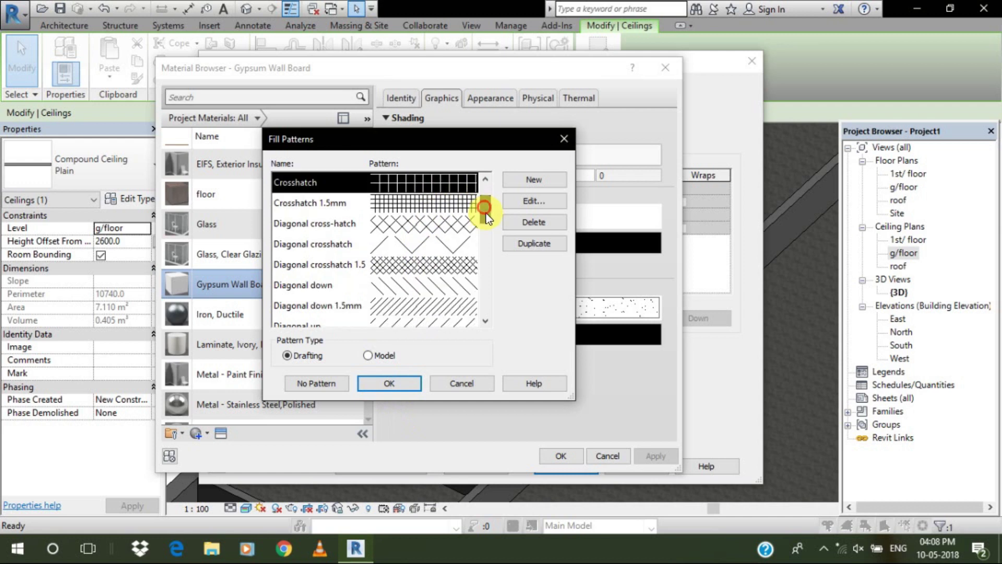
left_click(387, 381)
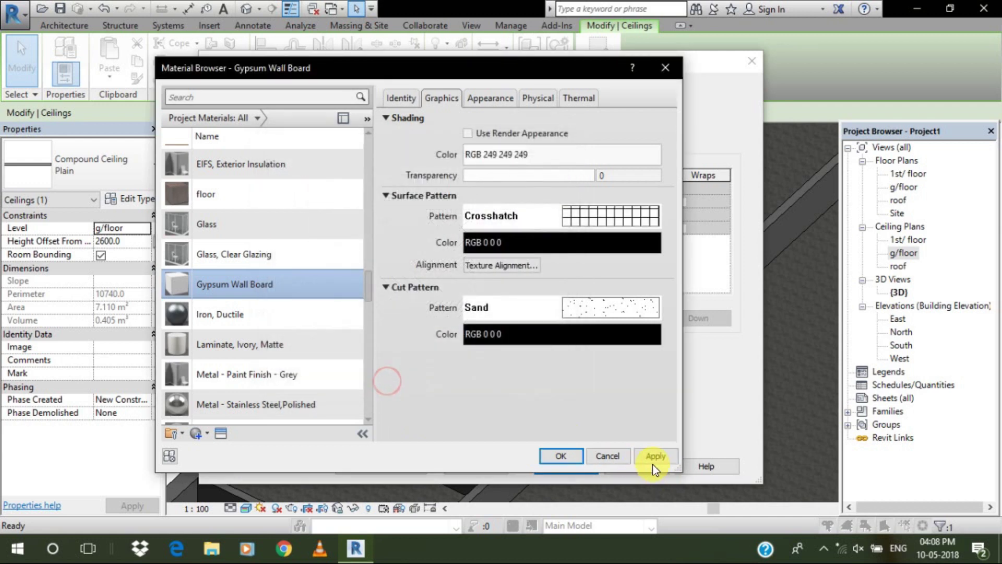
left_click(568, 455)
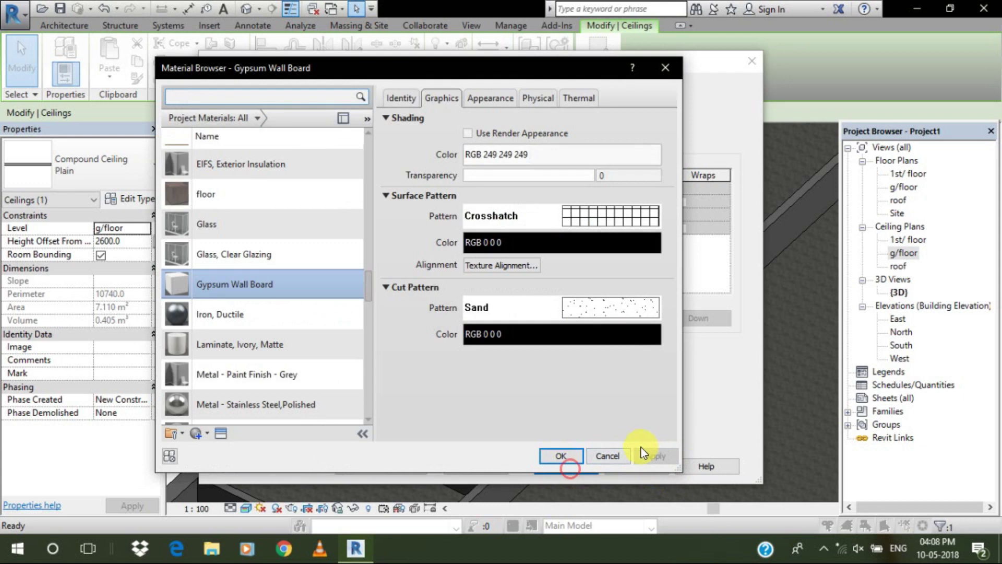
left_click(568, 457)
left_click(566, 466)
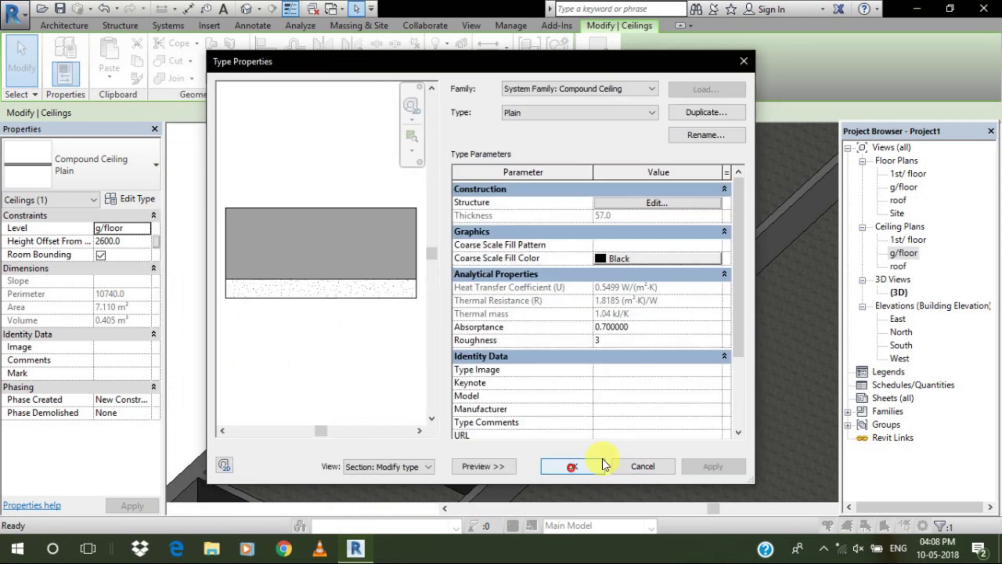
left_click(683, 463)
left_click(563, 464)
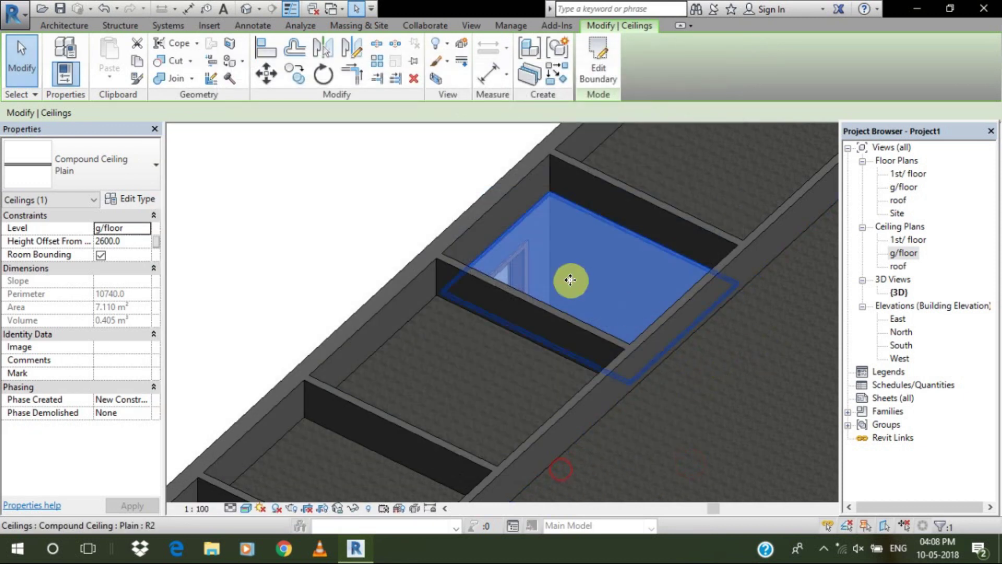
left_click(421, 193)
Reopen the g/floor ceiling plan and check the ceiling surface pattern across all rooms
double_click(903, 256)
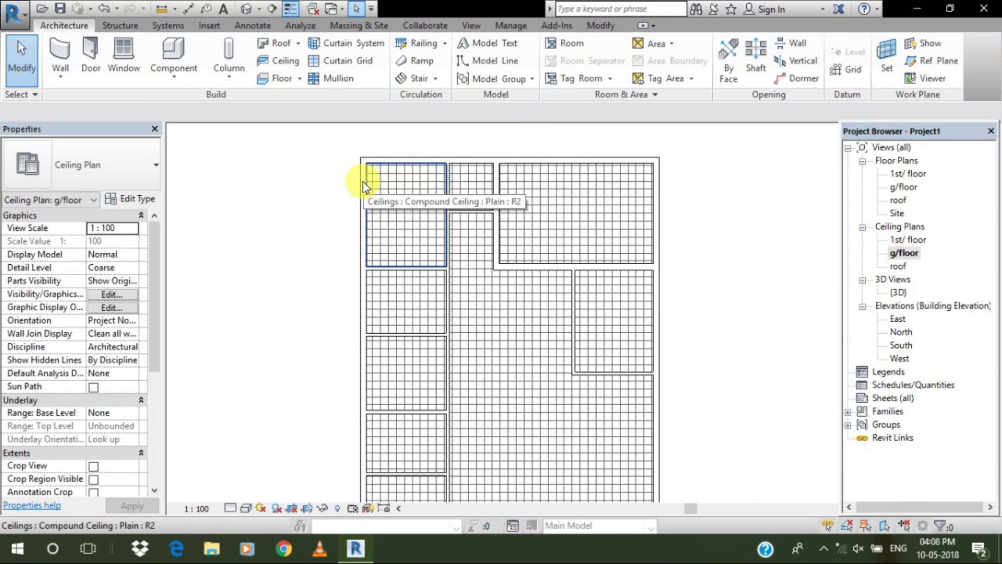
middle_click_drag(308, 353, 262, 324)
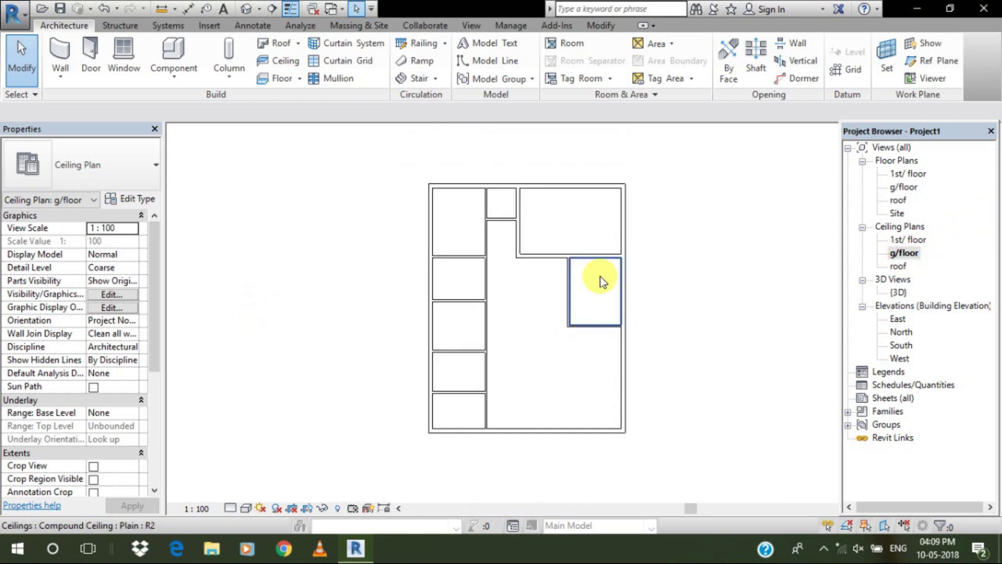
scroll(600, 282, "up", 1)
left_click(688, 235)
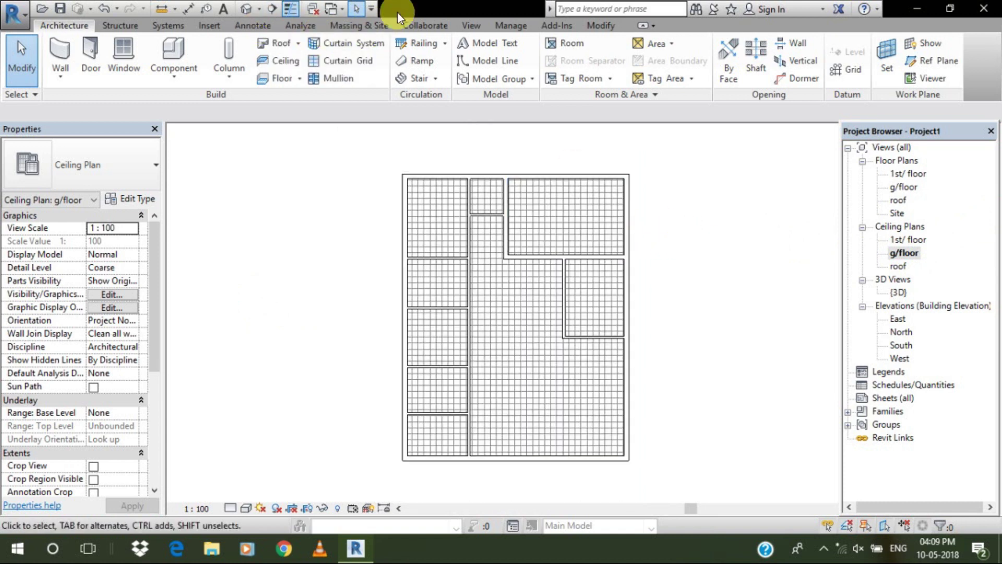
Draw a horizontal building section line across the middle of the g/floor ceiling plan, extending past both outer walls
left_click(474, 25)
left_click(452, 58)
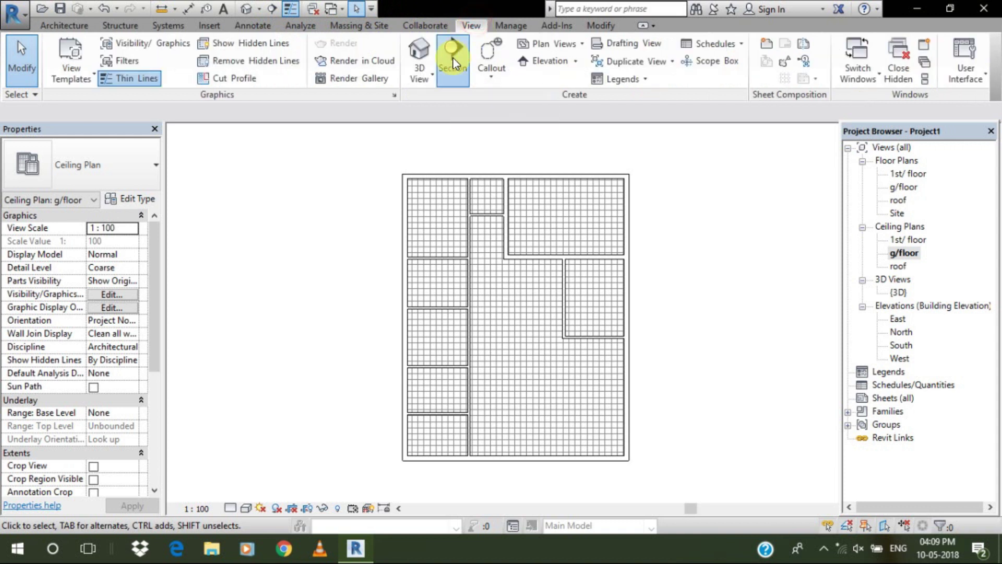
left_click(363, 338)
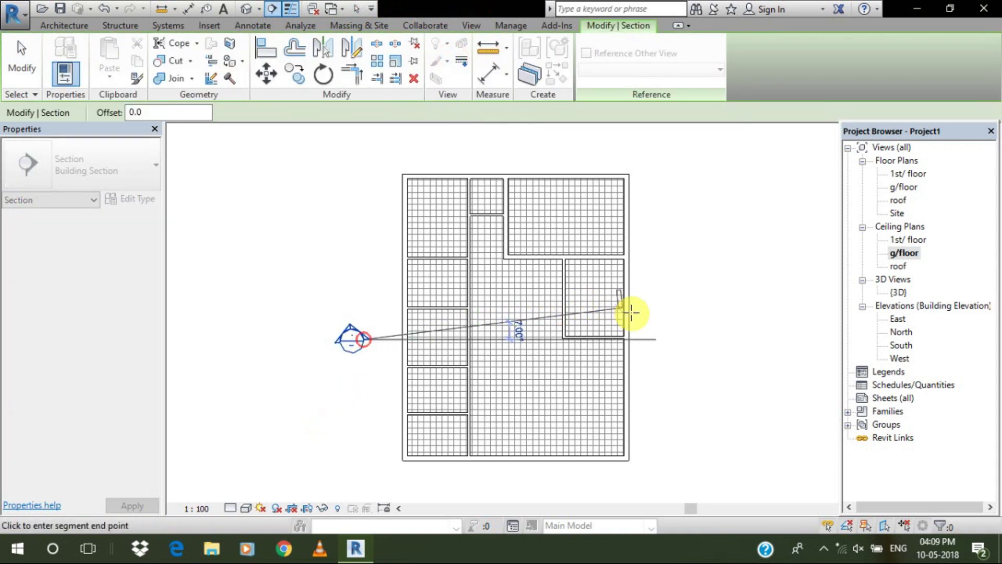
left_click(702, 340)
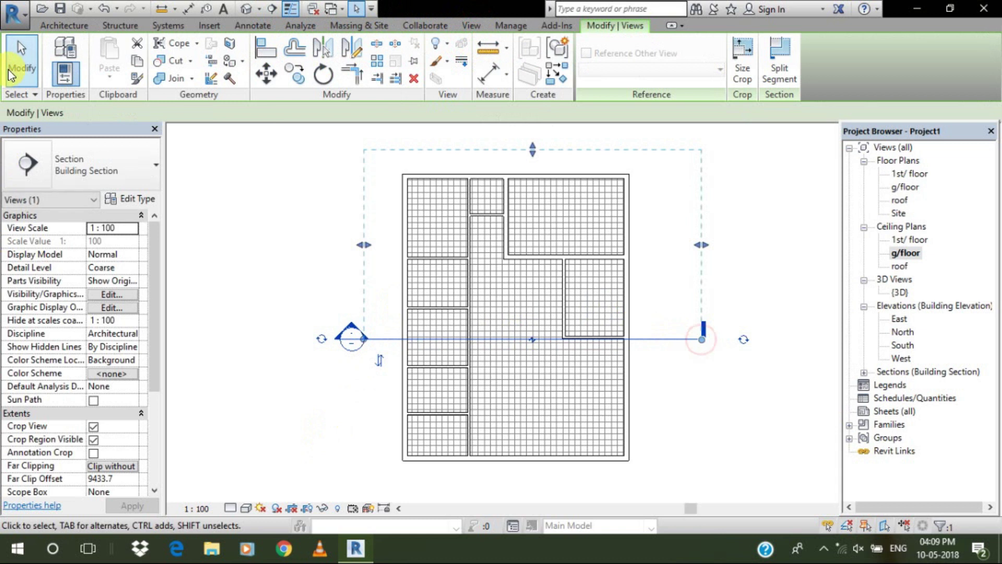
left_click(20, 59)
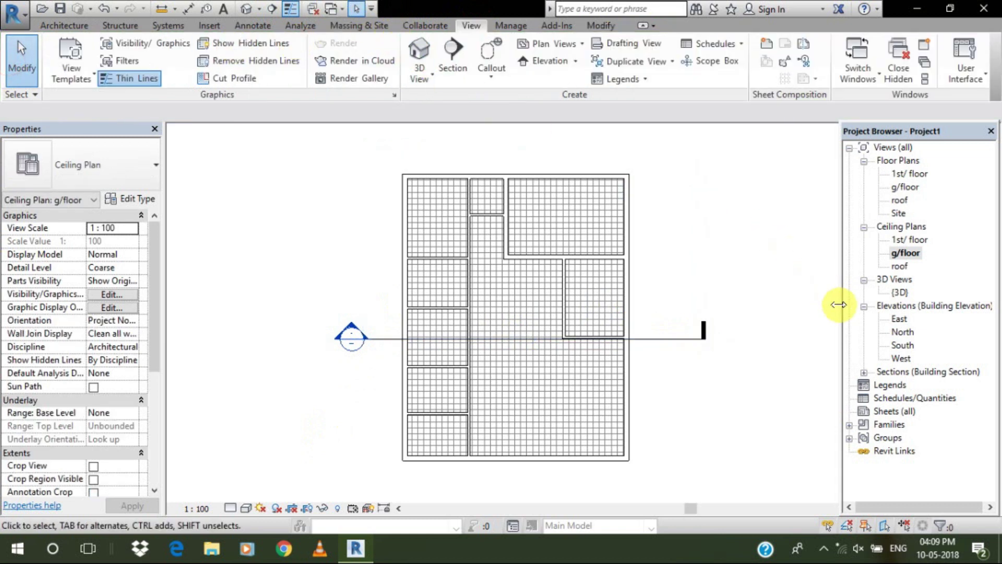
Open the Section 1 view and examine the ceilings and walls up close
left_click(864, 373)
double_click(908, 384)
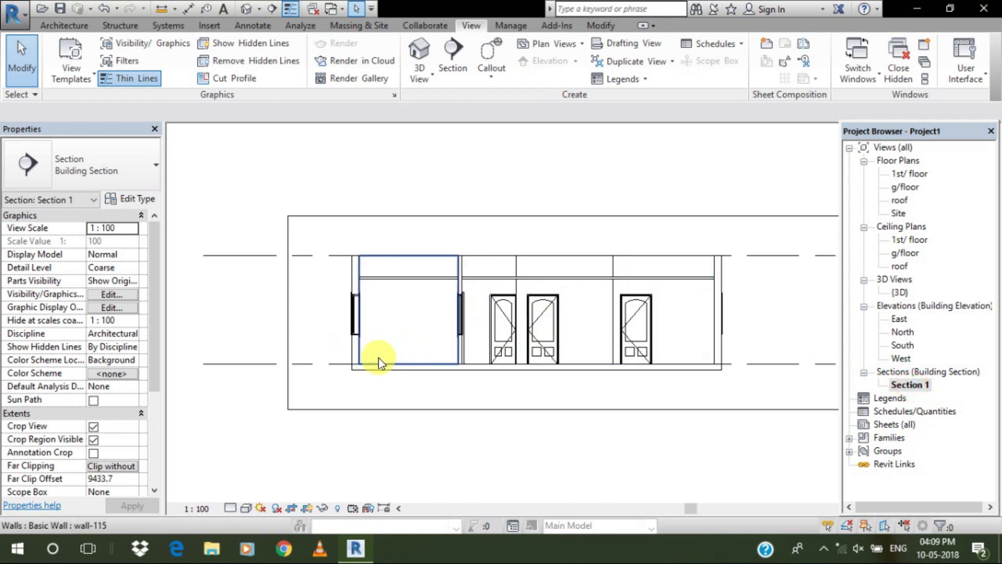
scroll(378, 358, "up", 3)
middle_click_drag(271, 337, 269, 335)
scroll(315, 263, "up", 3)
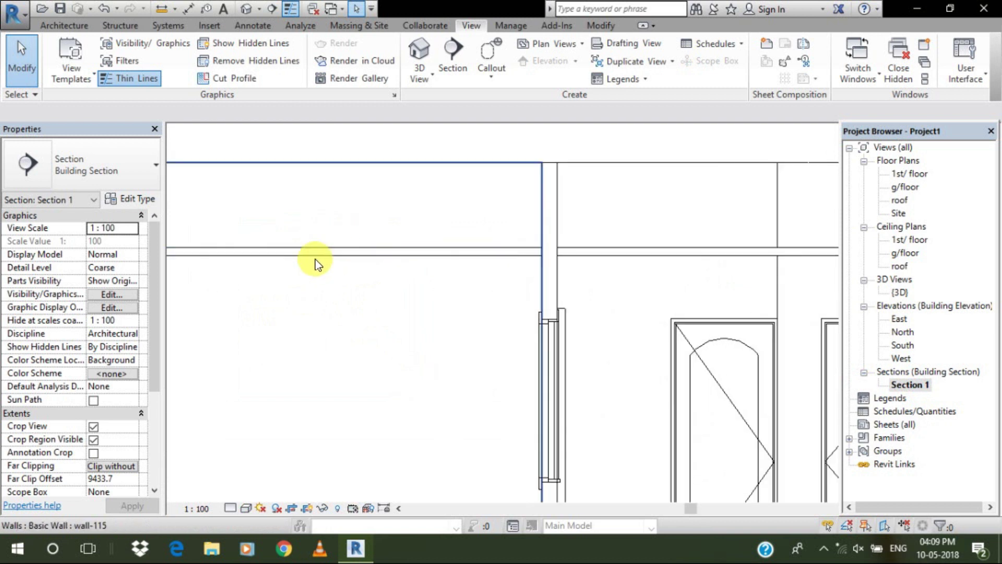
scroll(316, 264, "down", 5)
scroll(312, 247, "up", 3)
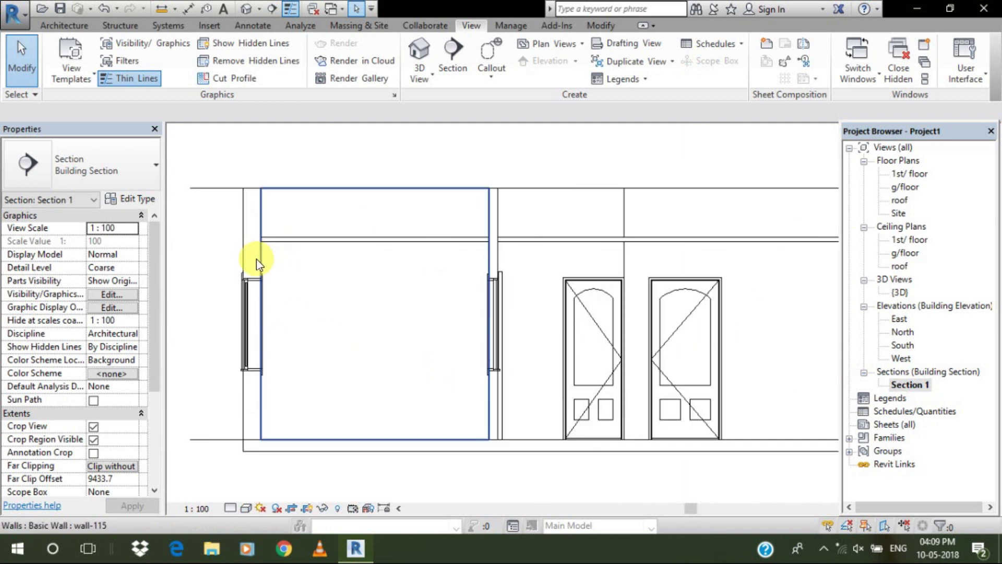
Open the layer structure of the outer 230 mm wall's type for editing from the section view
left_click(244, 235)
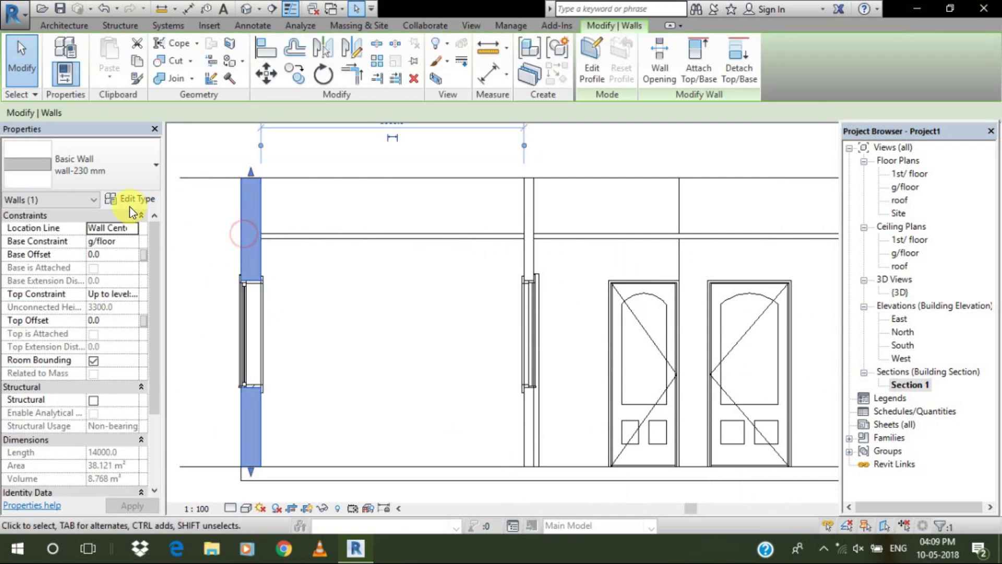
left_click(133, 188)
left_click(152, 173)
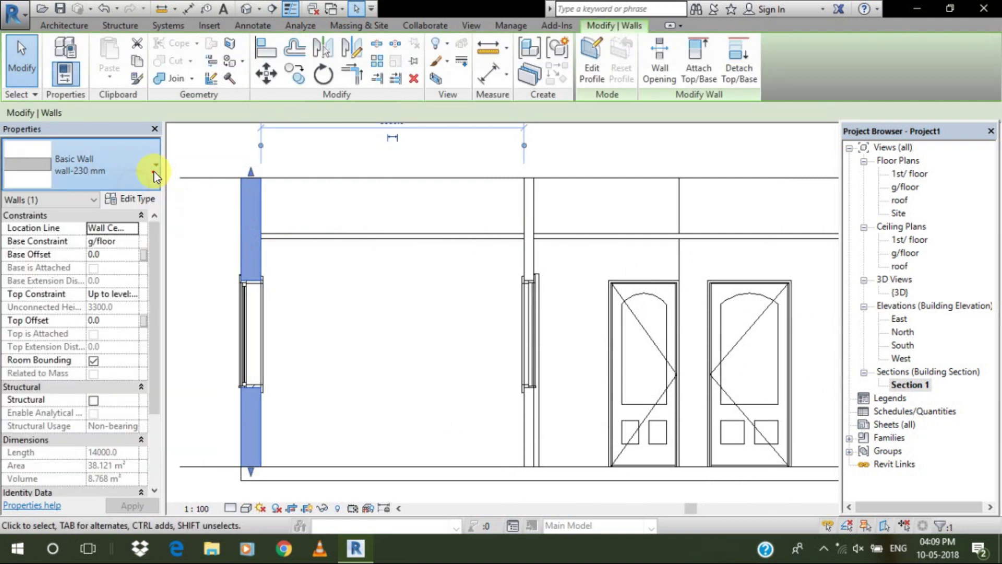
left_click(138, 197)
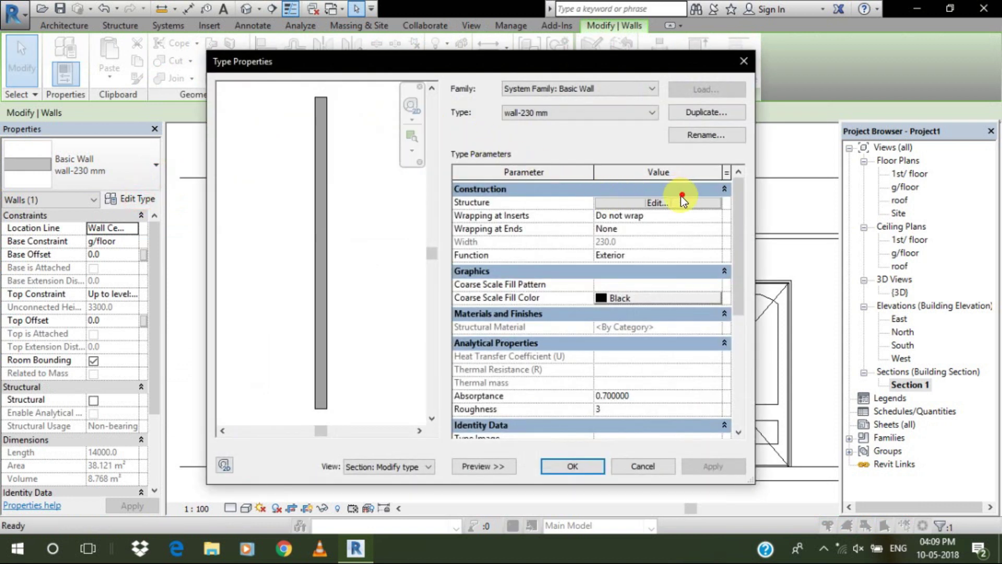
left_click(653, 204)
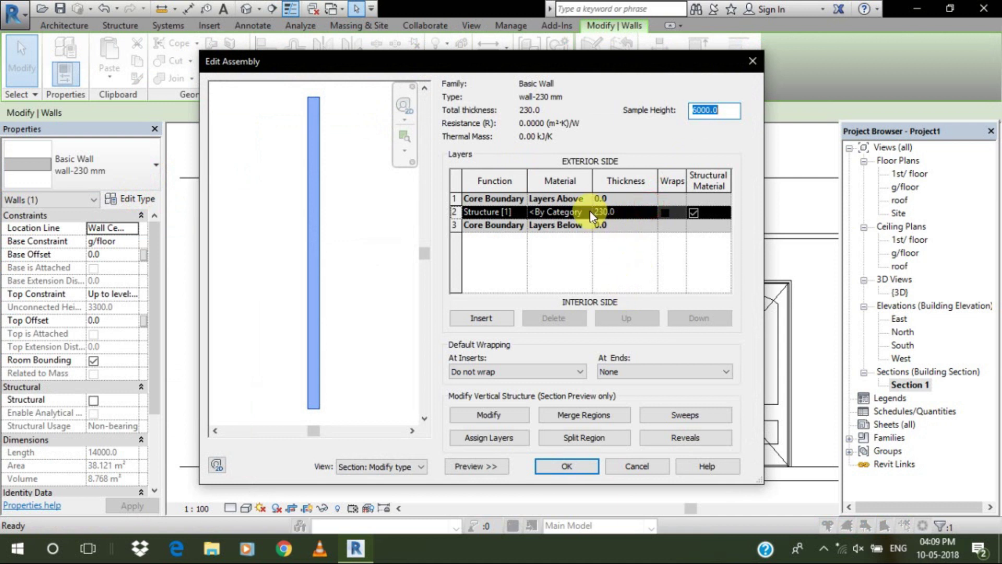
Assign the Brick, Common material to the wall type's structure layer and confirm the type changes
left_click(587, 212)
left_click(586, 211)
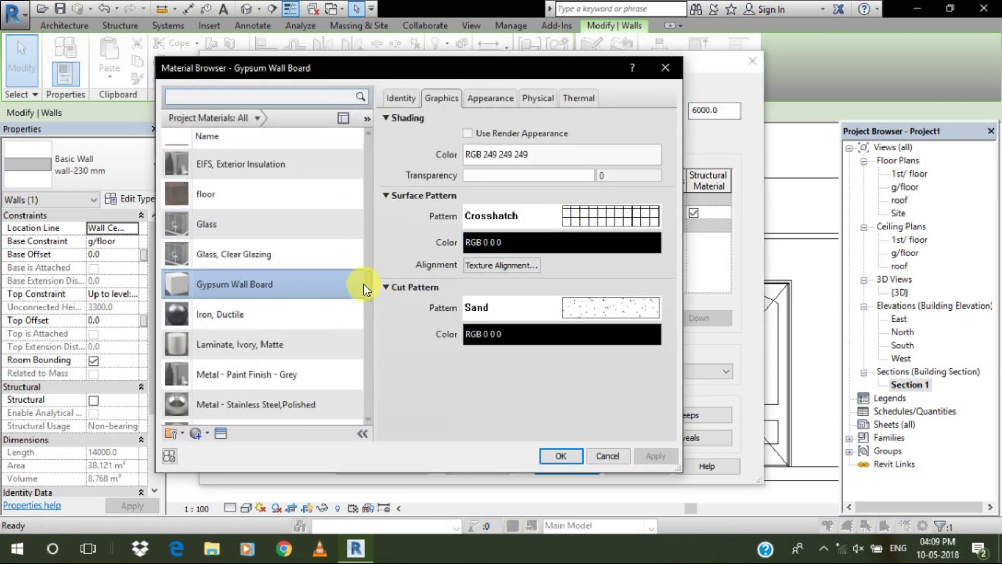
left_click_drag(367, 285, 361, 311)
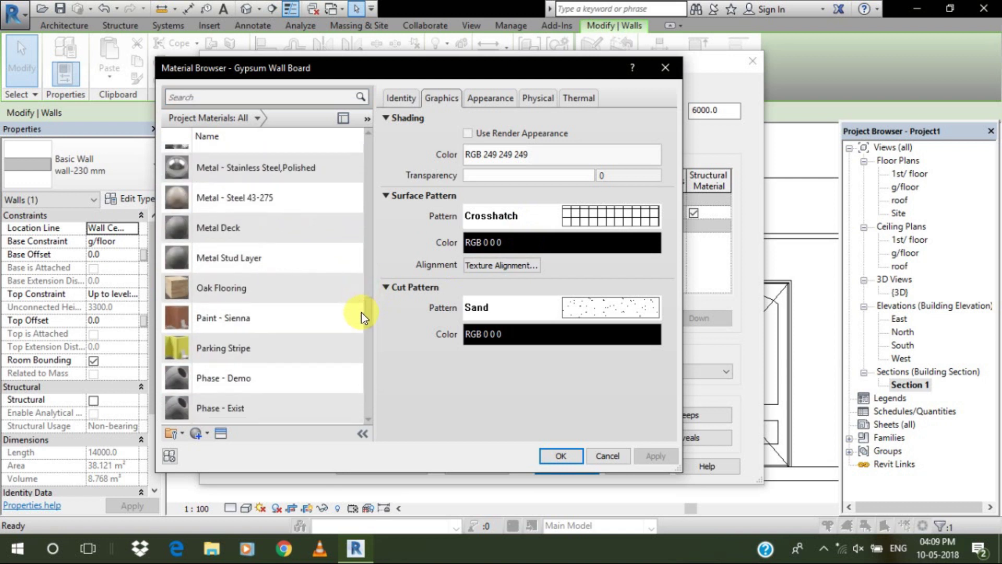
scroll(361, 314, "down", 4)
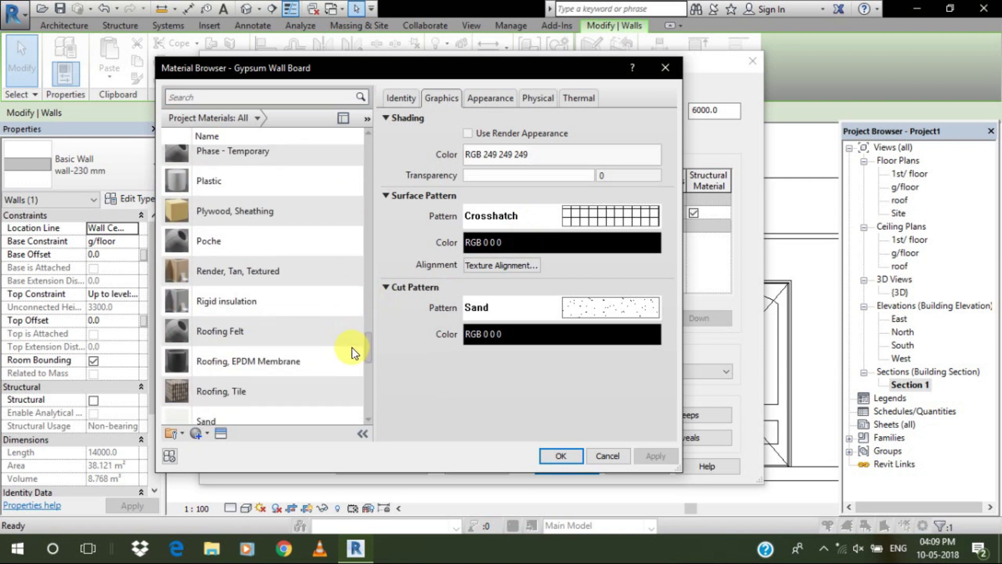
scroll(350, 362, "down", 3)
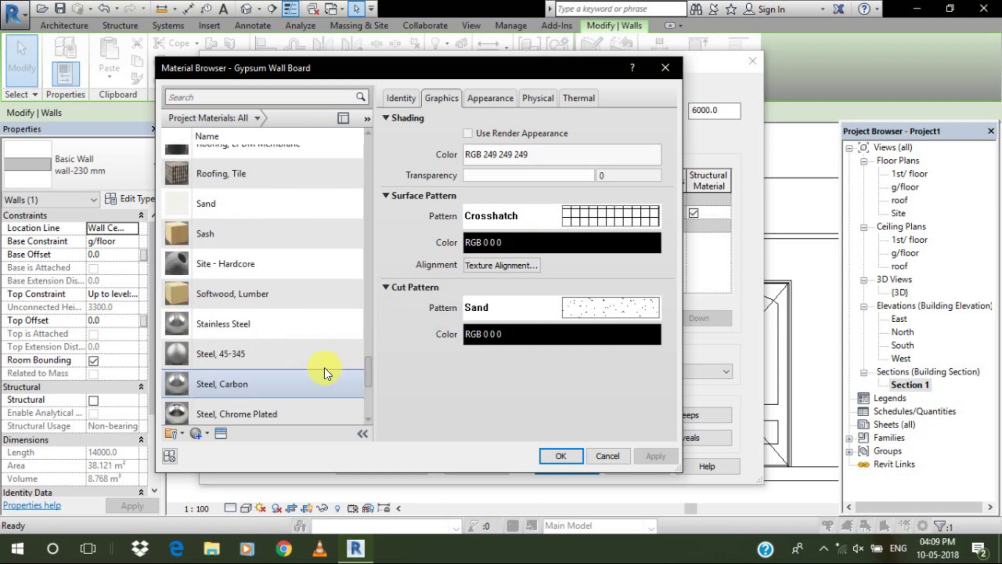
left_click(264, 346)
key("b")
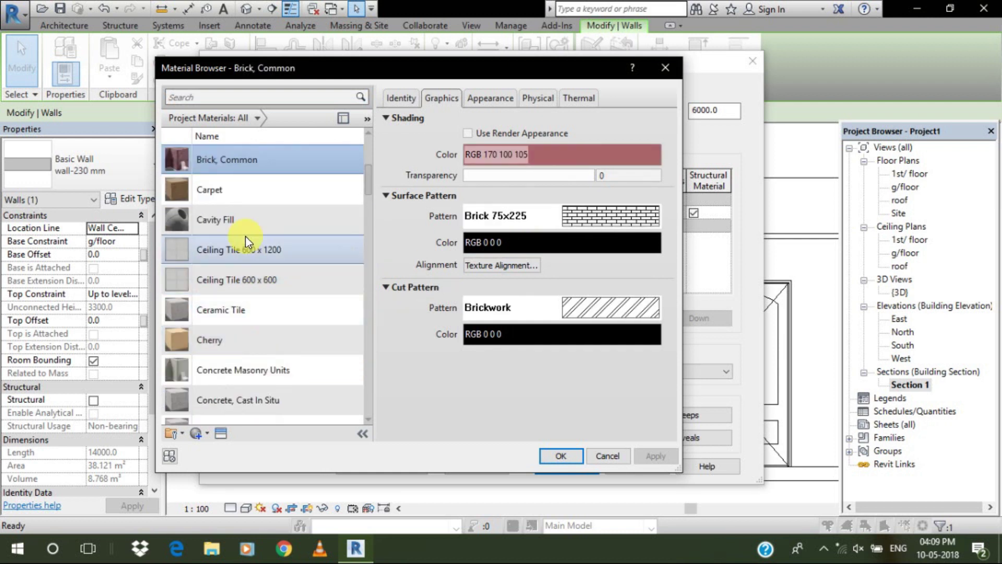
left_click(555, 455)
left_click(564, 466)
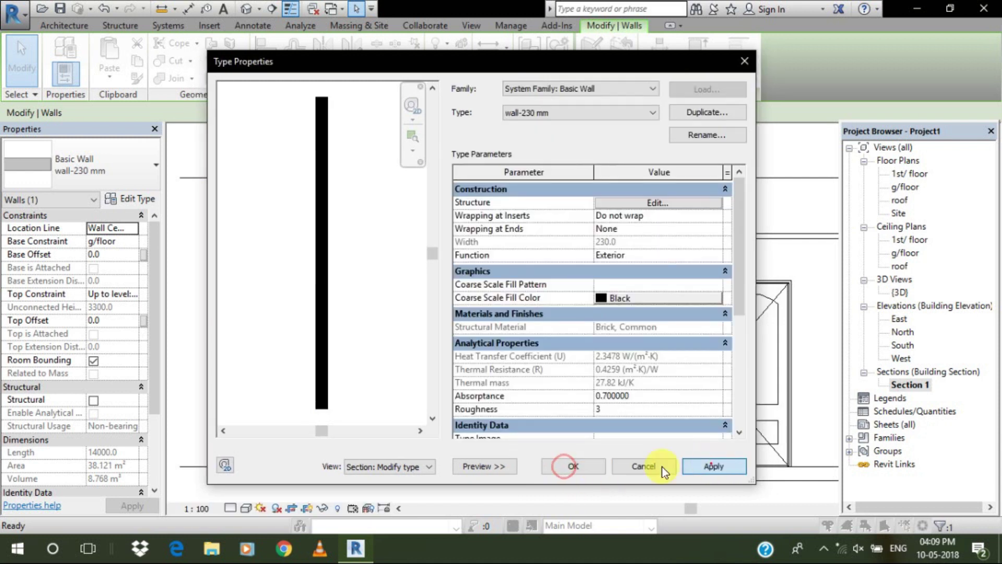
left_click(572, 530)
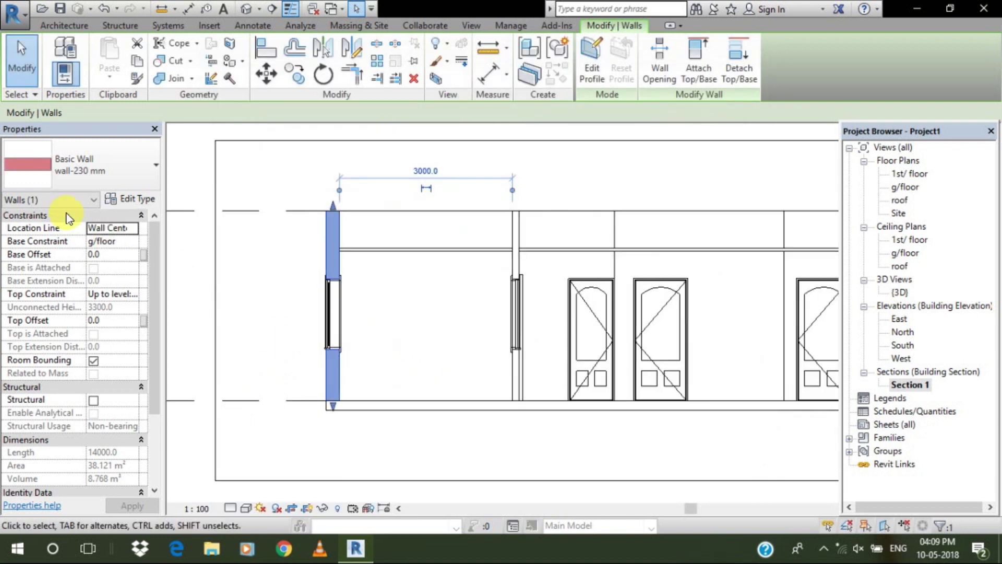
Check the surface and cut patterns of the brick material assigned to the outer wall type's structure layer
left_click(119, 197)
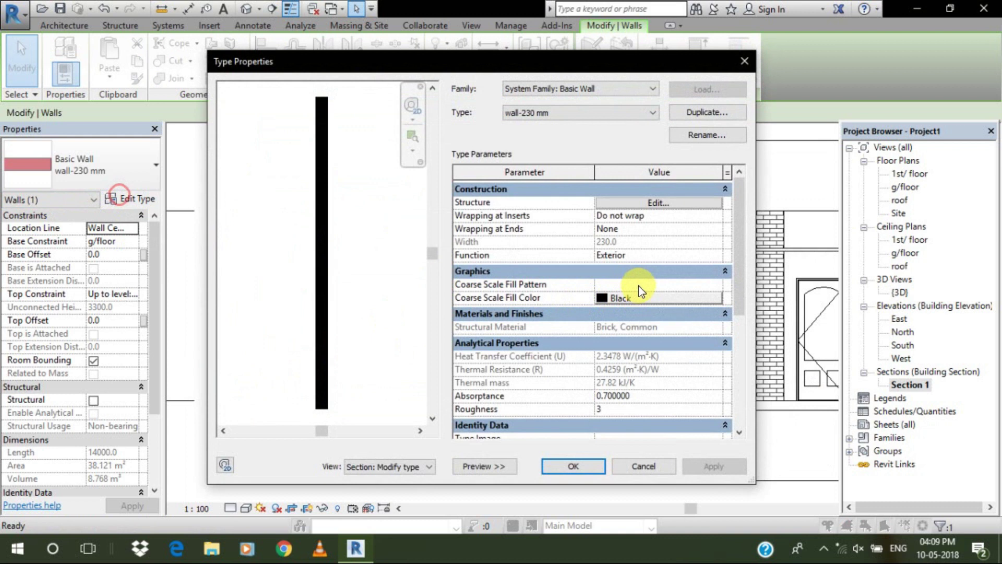
left_click(670, 202)
left_click(576, 212)
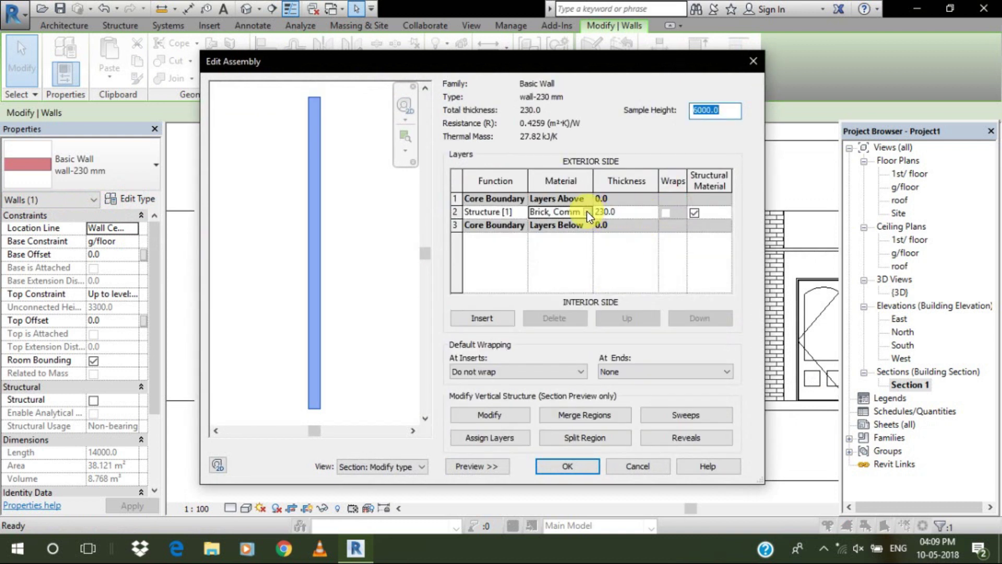
left_click(583, 210)
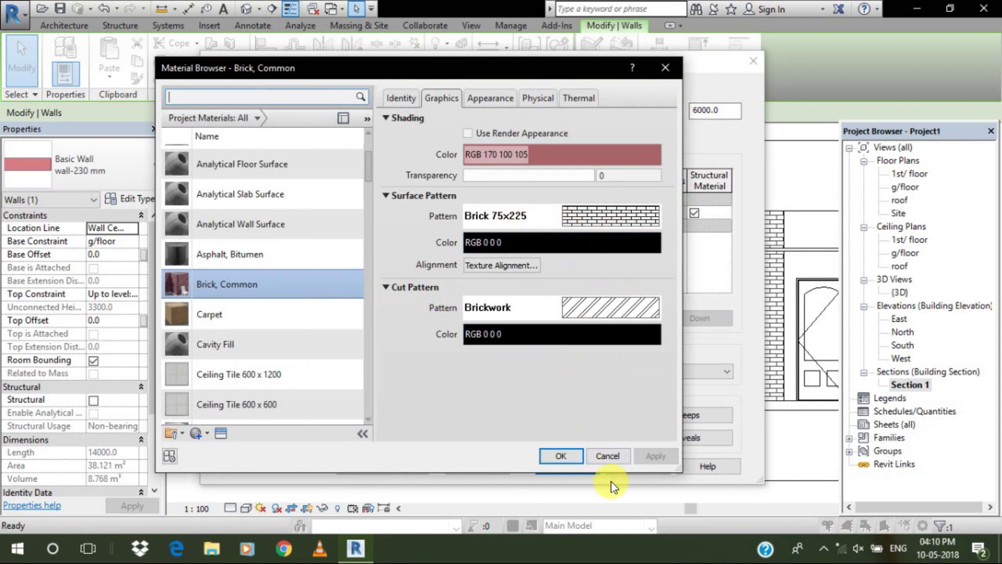
left_click(572, 457)
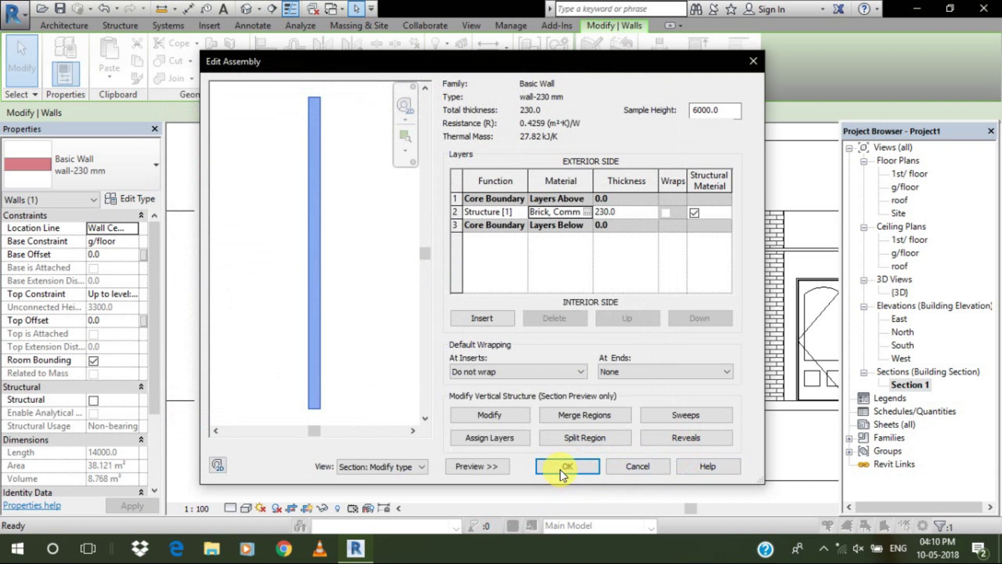
left_click(559, 468)
left_click(571, 468)
Deselect the wall and set the section view's detail level to Medium
scroll(470, 387, "down", 4)
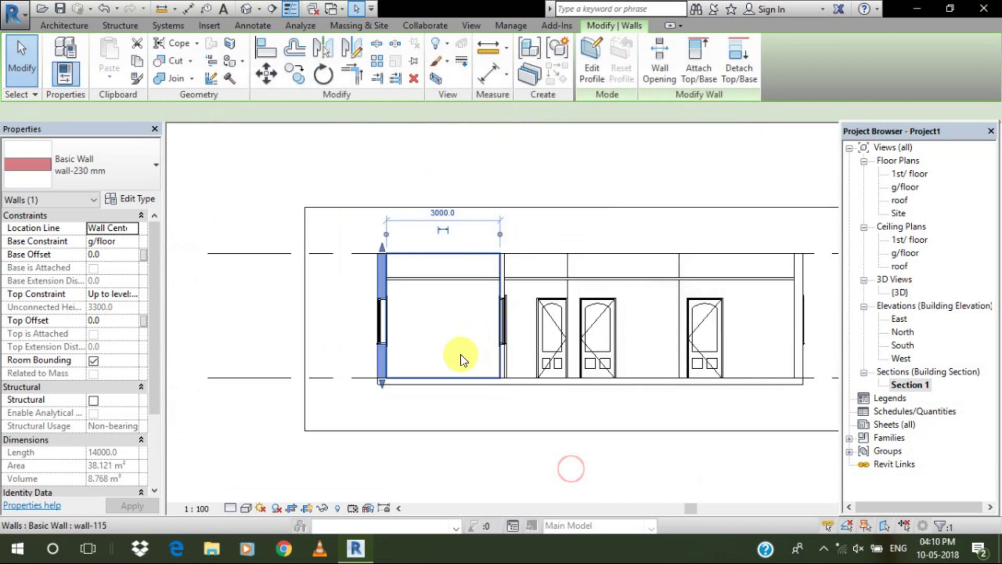
left_click(416, 208)
scroll(381, 436, "up", 5)
middle_click_drag(431, 385, 271, 380)
scroll(497, 385, "down", 3)
scroll(499, 385, "up", 1)
middle_click_drag(499, 384, 529, 339)
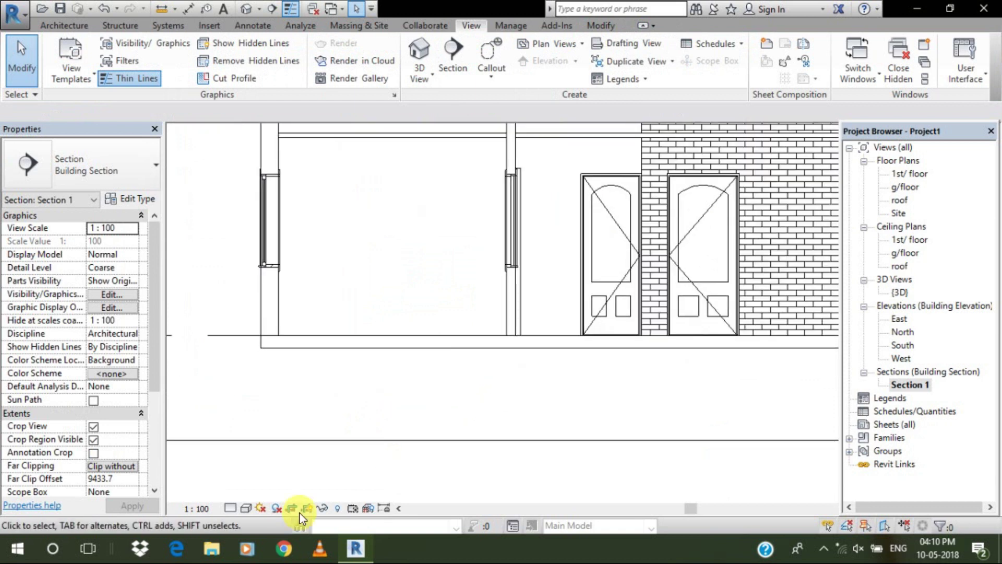
left_click(230, 507)
left_click(245, 483)
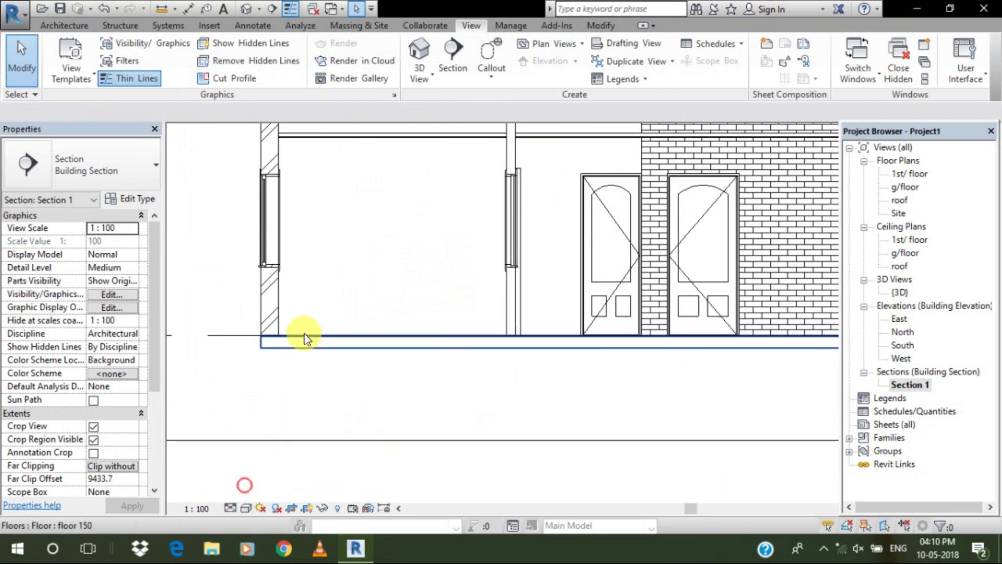
Examine the cut outer walls, brick surface pattern and ceilings across the whole section
scroll(281, 398, "down", 2)
scroll(447, 384, "down", 1)
middle_click_drag(447, 385, 392, 306)
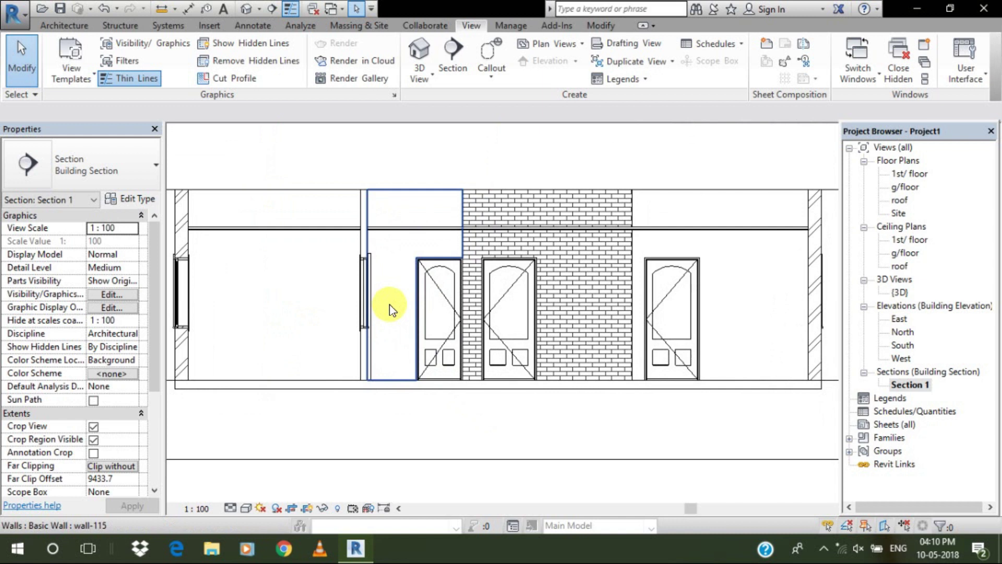
scroll(358, 307, "down", 1)
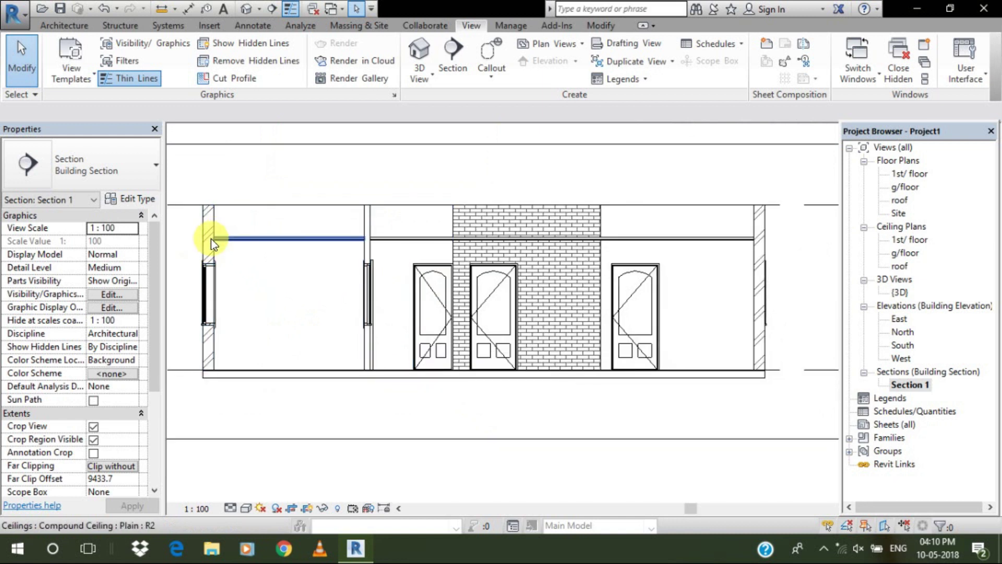
scroll(527, 213, "up", 1)
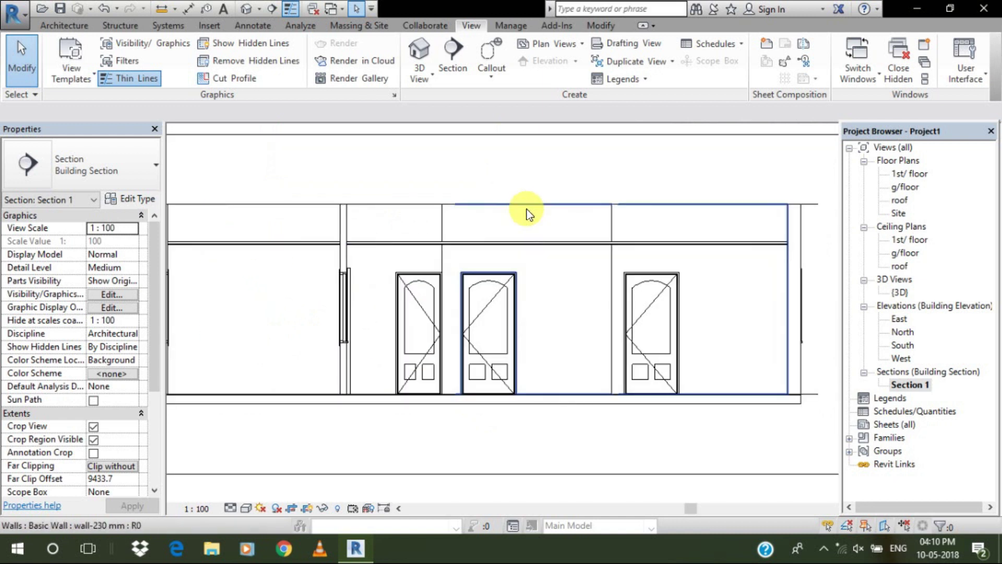
middle_click_drag(497, 454, 509, 422)
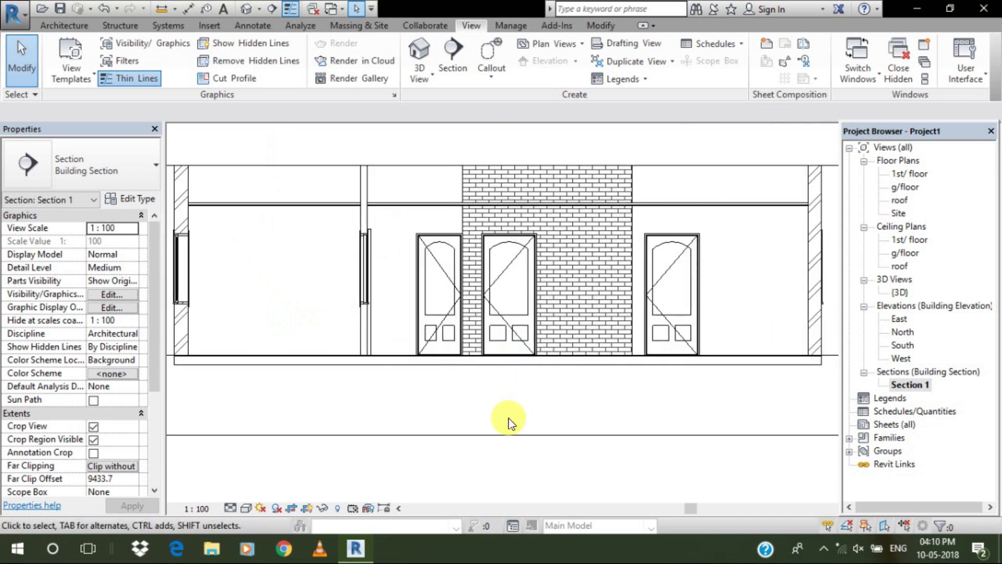
scroll(509, 422, "down", 2)
middle_click_drag(511, 418, 481, 406)
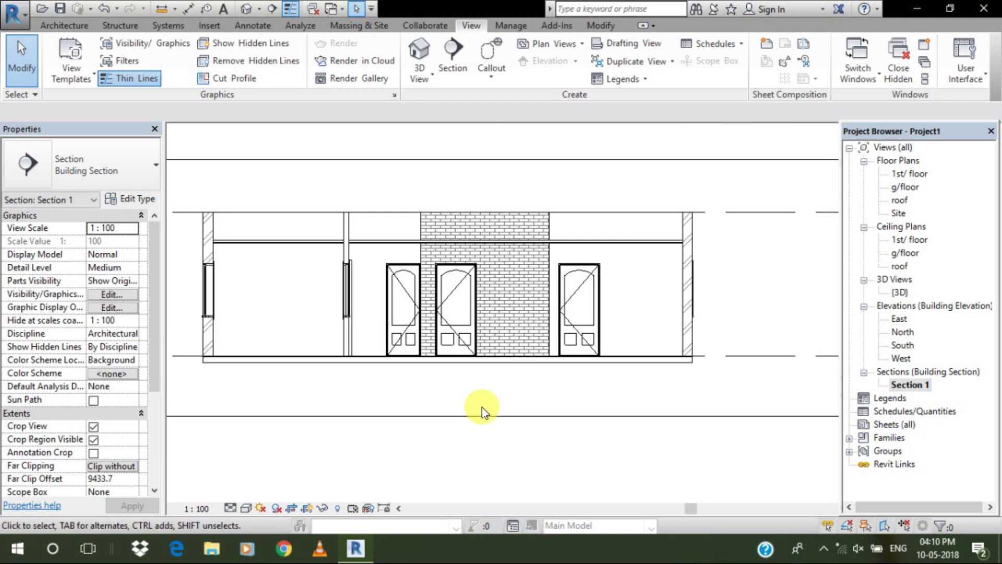
Open the 1st/ floor plan and compare its wall layout with the g/floor plan
double_click(901, 173)
scroll(561, 289, "up", 4)
middle_click_drag(562, 289, 506, 287)
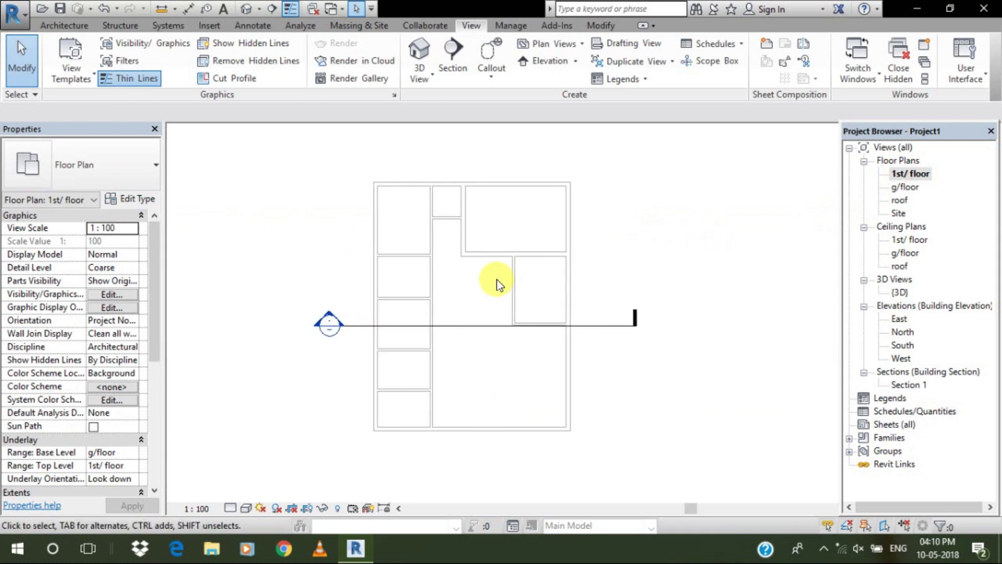
double_click(902, 188)
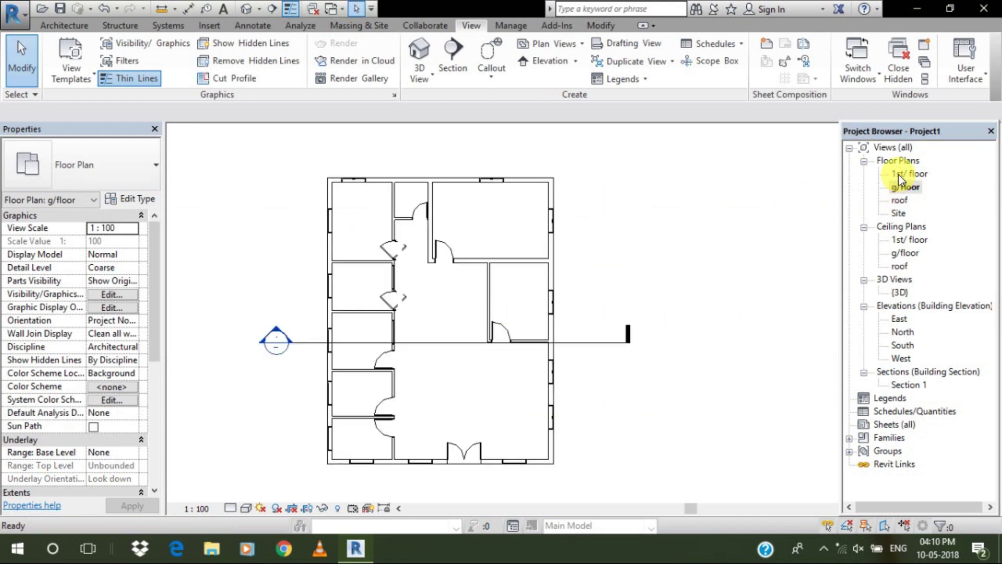
Create a floor 150 slab on the 1st/ floor level bounded by all outer walls, attaching the walls below to its bottom
double_click(898, 174)
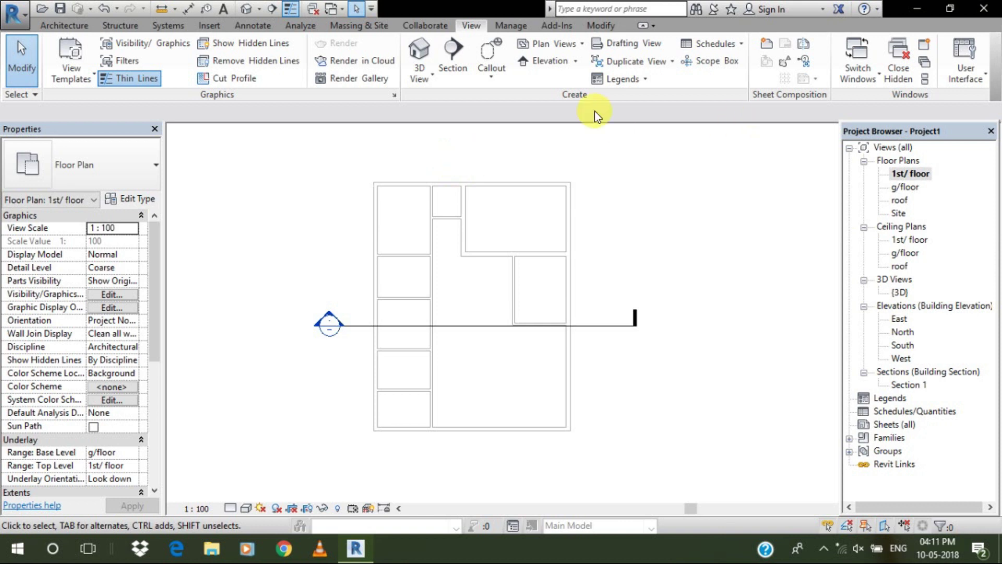
left_click(63, 24)
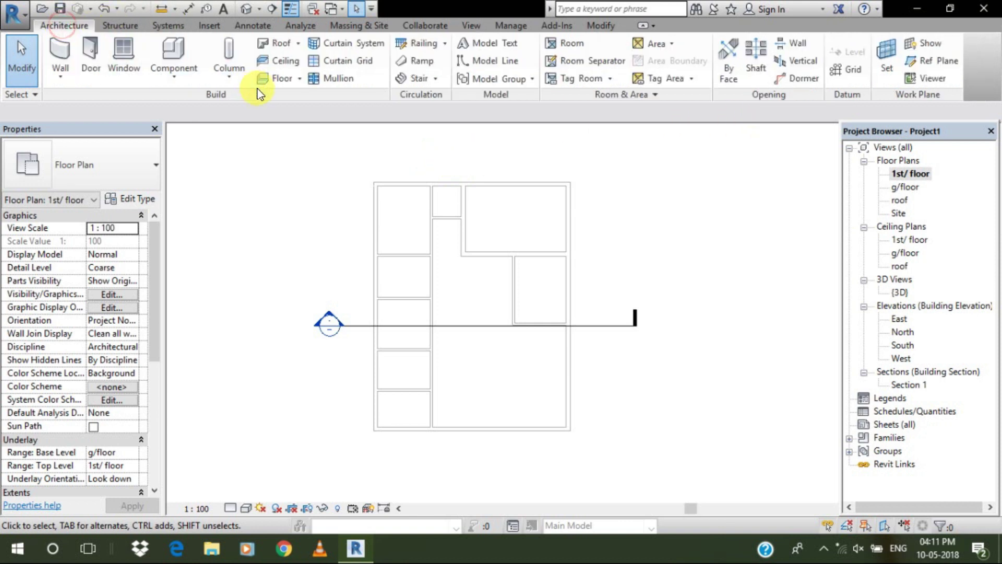
left_click(283, 77)
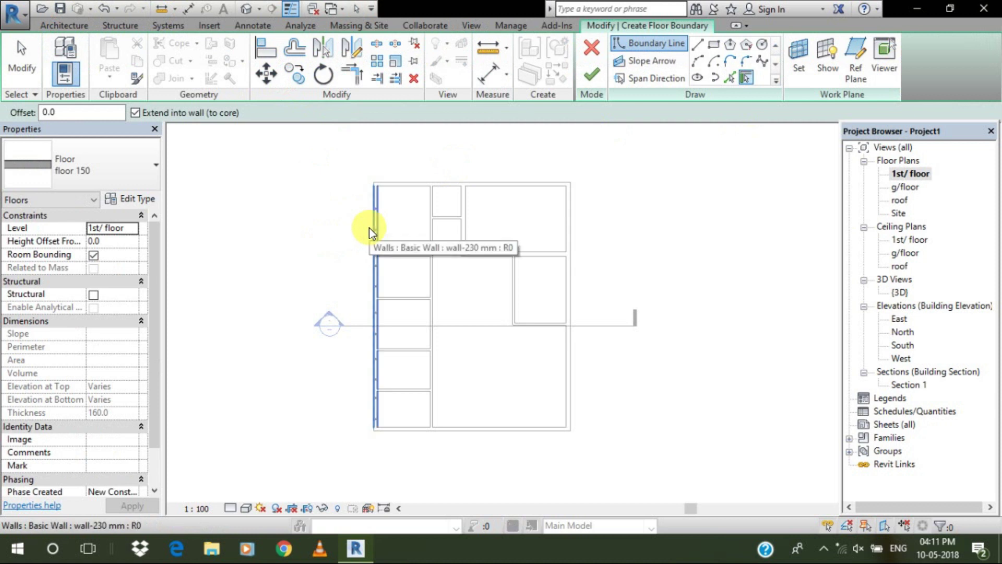
key("Tab")
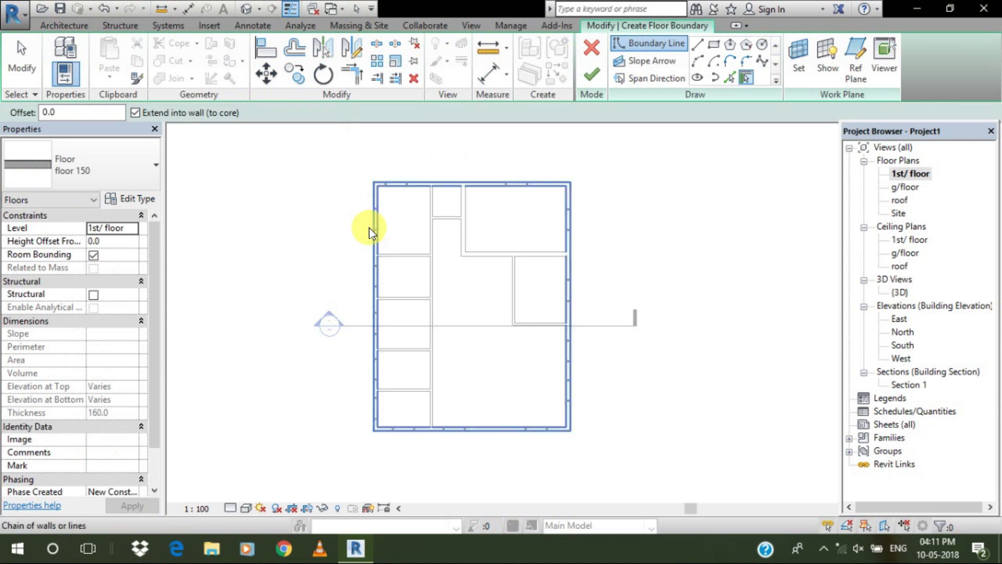
left_click(369, 228)
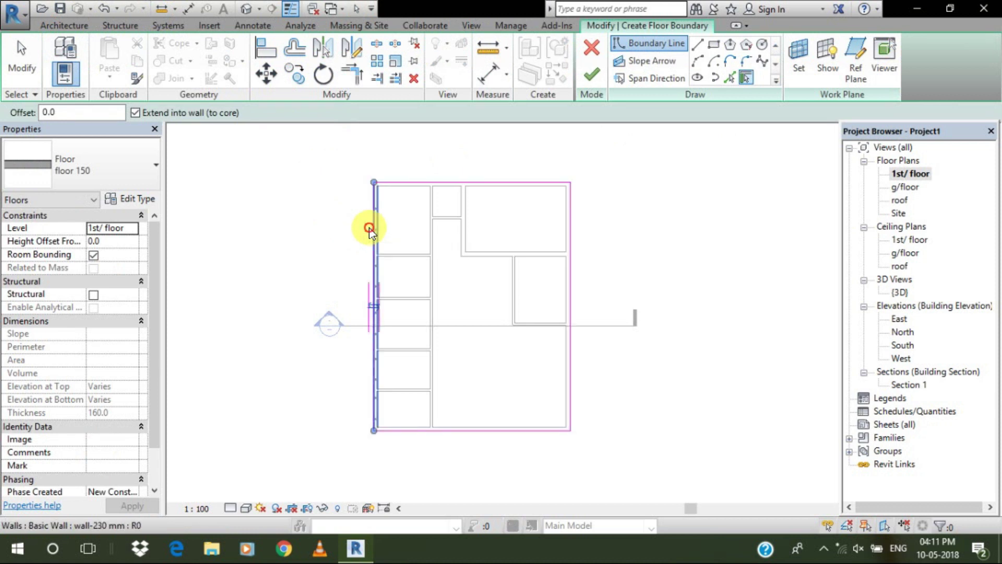
left_click(589, 75)
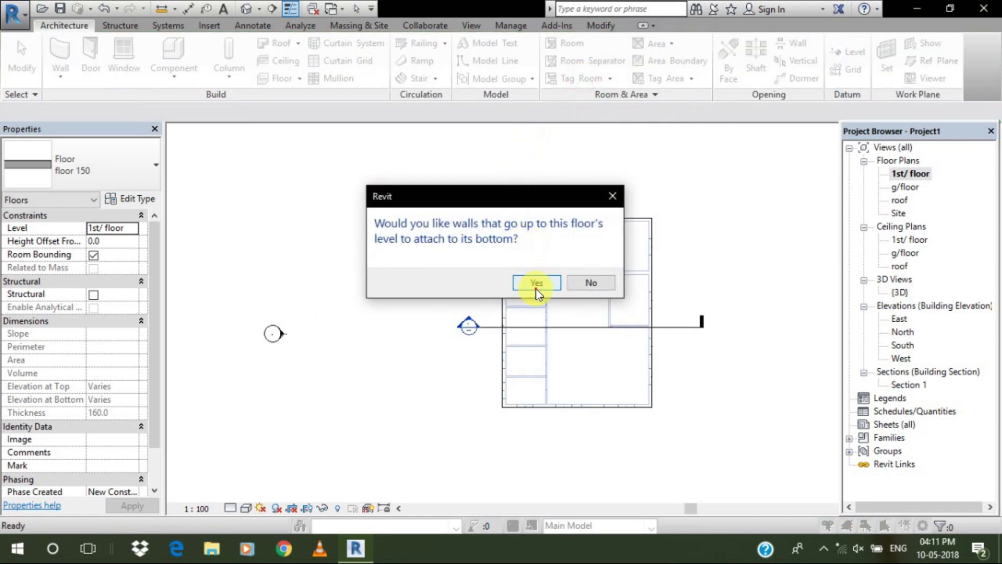
left_click(538, 282)
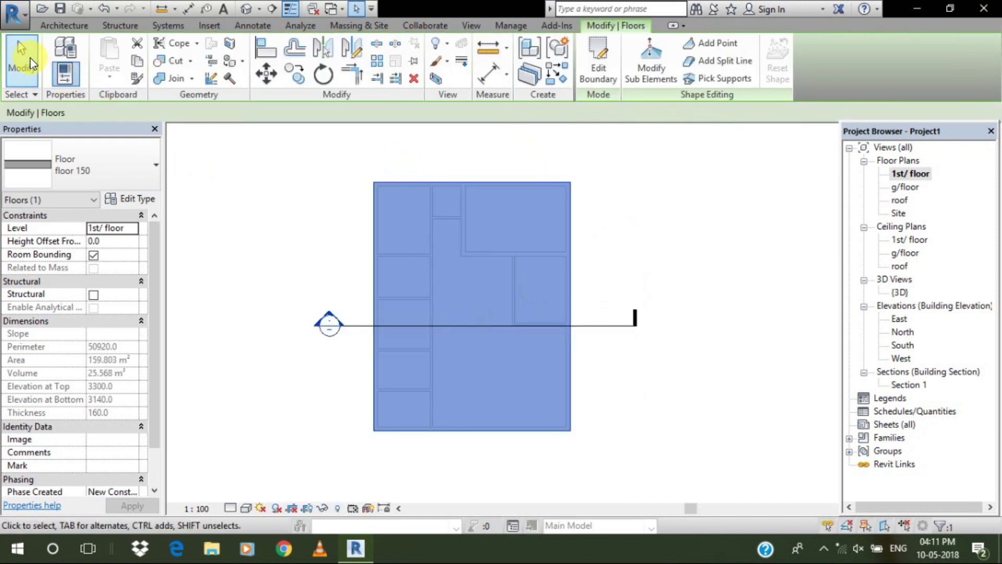
left_click(41, 69)
Edit the 1st/ floor slab's boundary and offset its front edge 900 mm outward from the wall
scroll(459, 269, "down", 3)
scroll(466, 374, "up", 4)
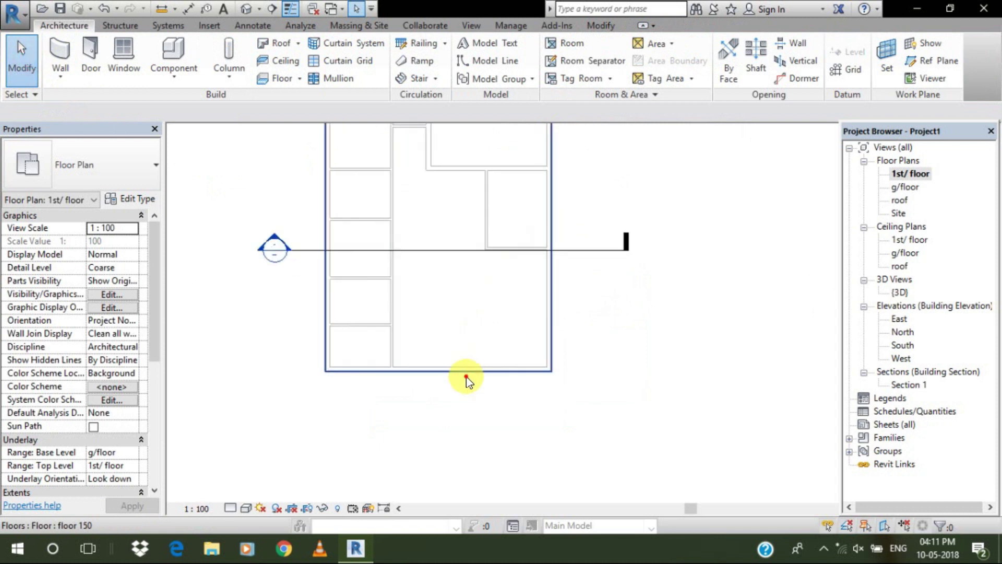
left_click(466, 377)
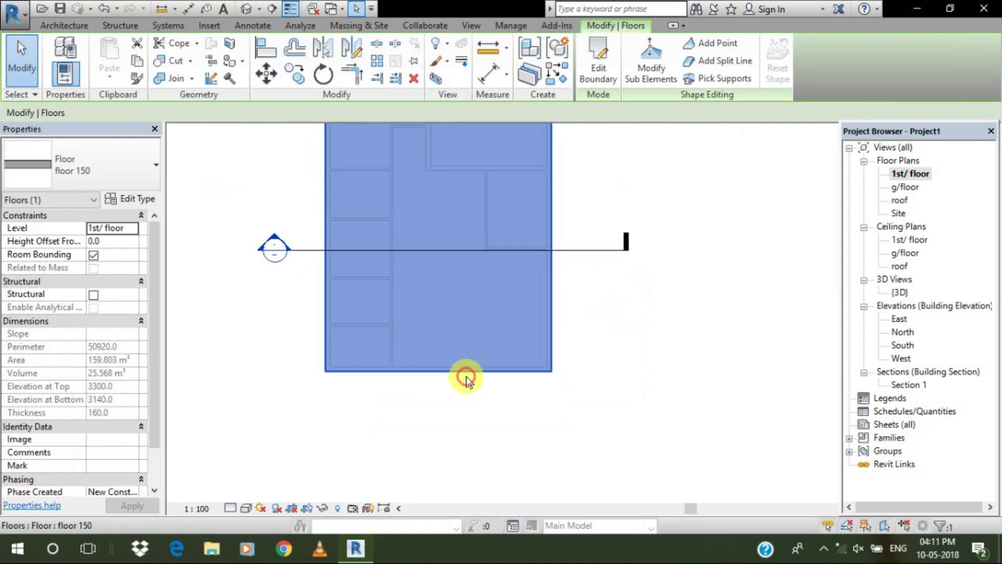
left_click(607, 74)
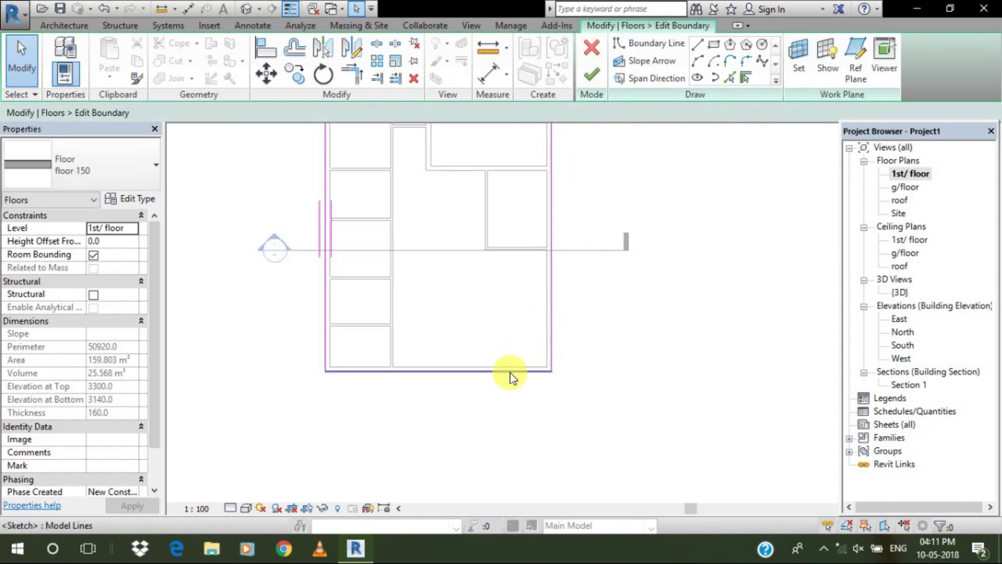
left_click(509, 374)
left_click(519, 371)
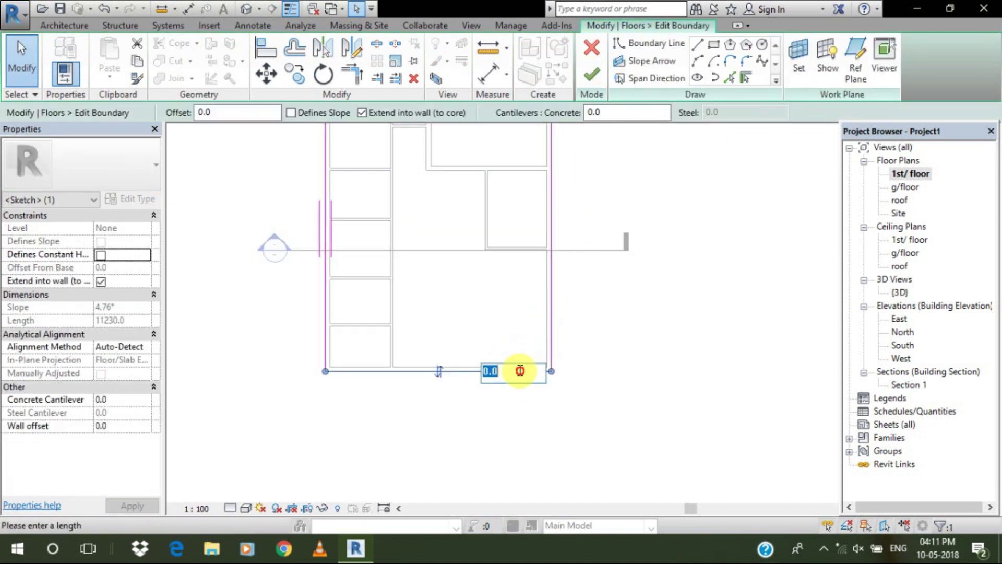
type("900")
key("Return")
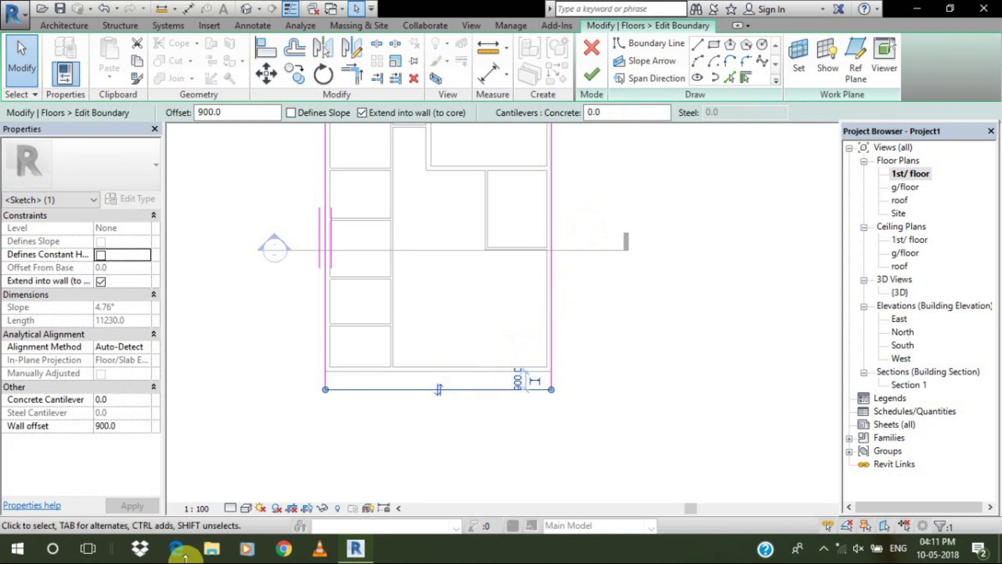
Finish the slab's boundary edit and attach the walls below to its bottom
left_click(617, 286)
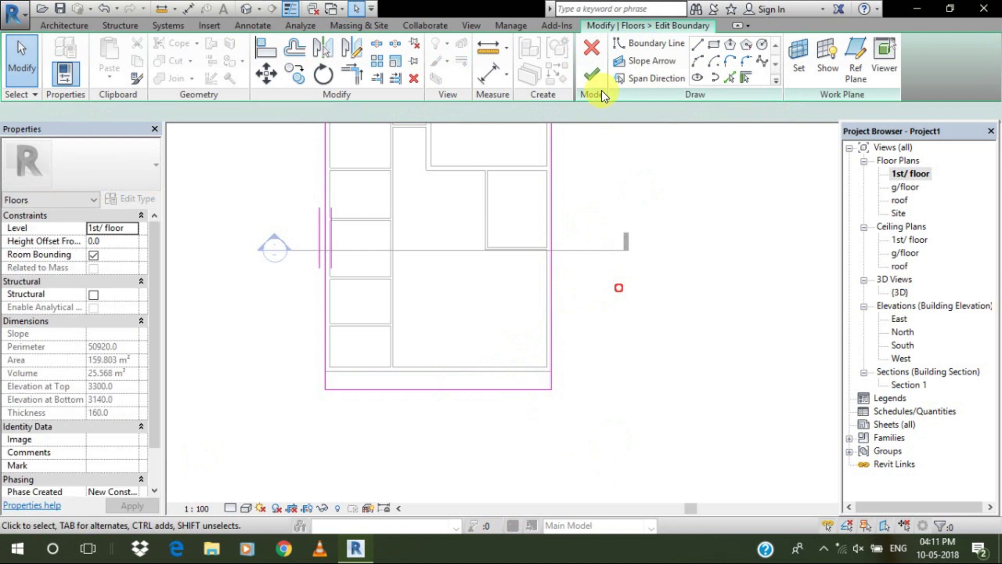
left_click(592, 75)
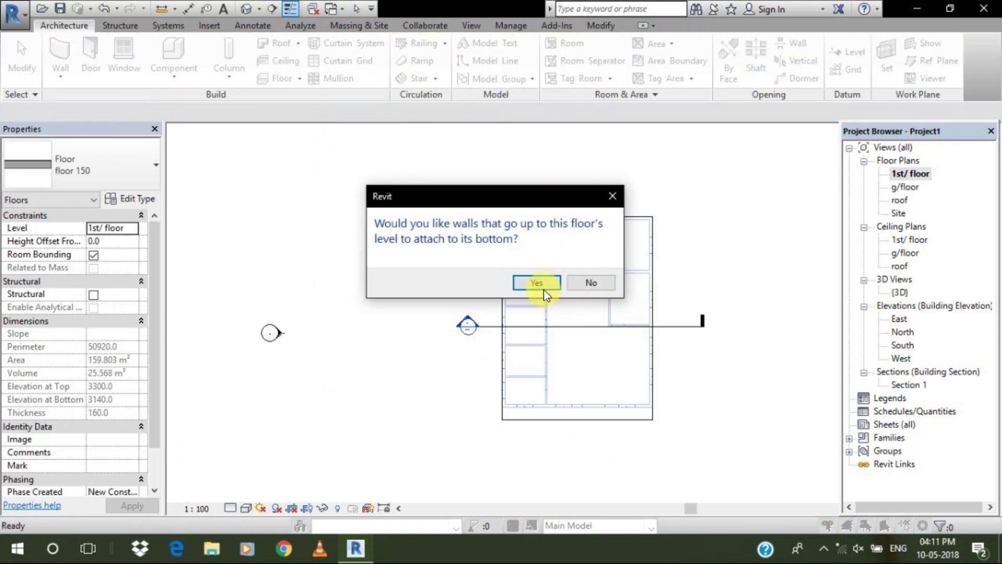
left_click(544, 291)
left_click(644, 161)
middle_click_drag(599, 228, 608, 336)
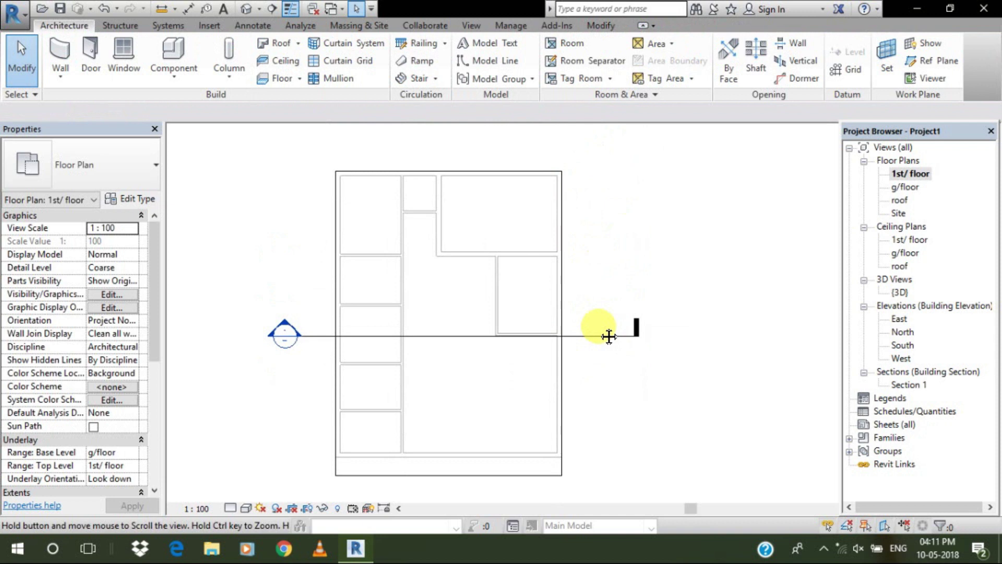
Inspect the slab's overhang above the front wall from several angles in the 3D view
left_click(250, 10)
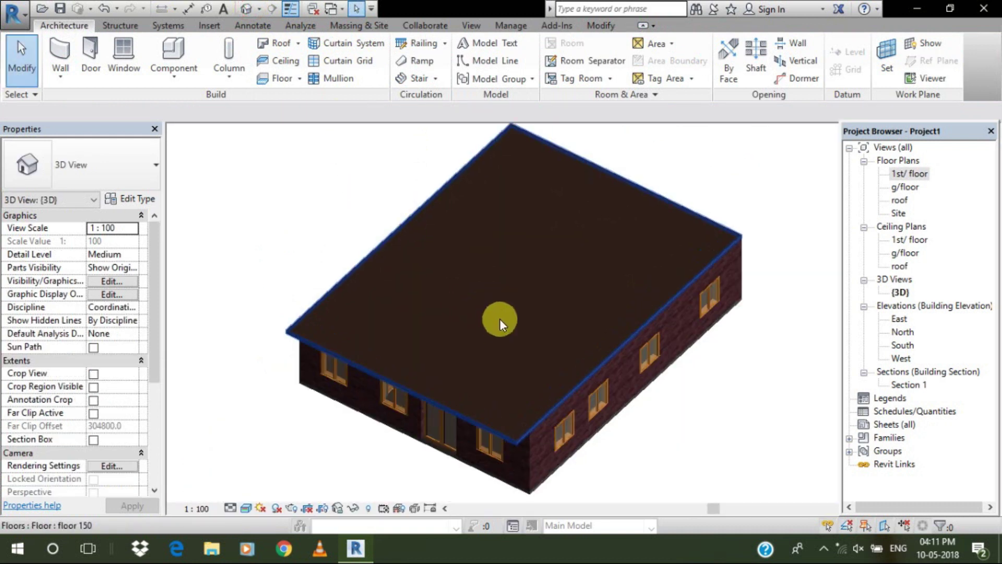
middle_click_drag(494, 347, 507, 268, "shift")
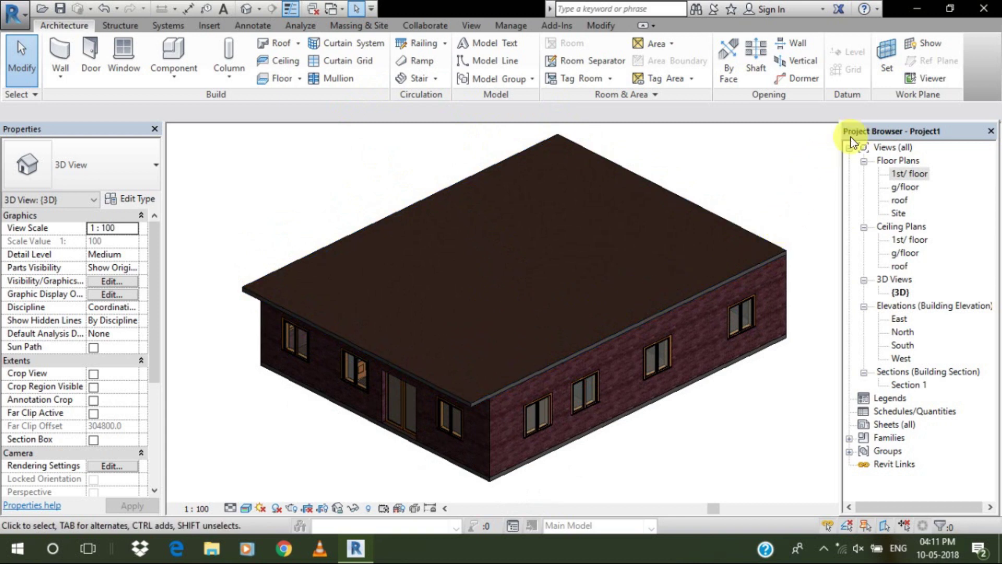
middle_click_drag(698, 309, 568, 335, "shift")
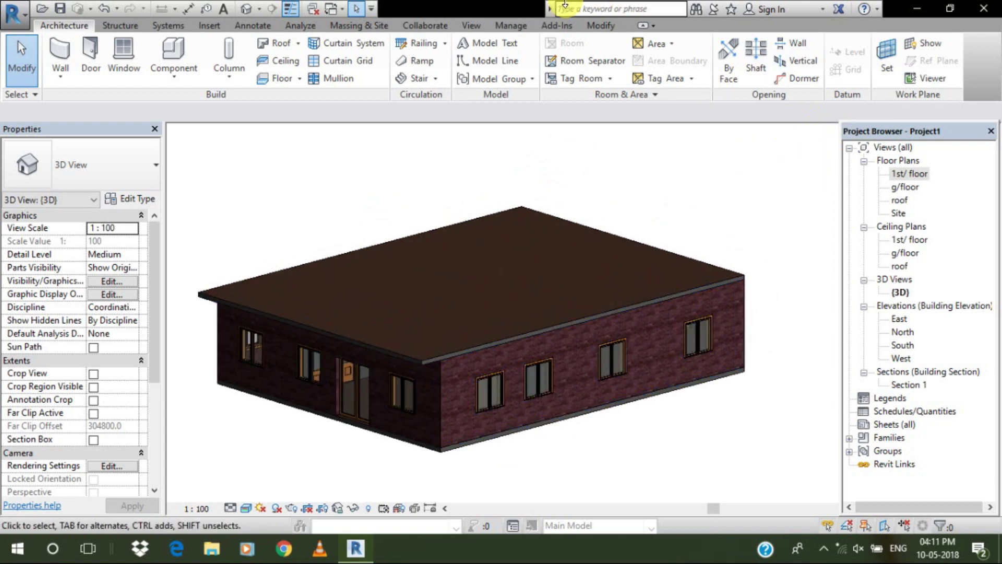
scroll(628, 322, "up", 1)
middle_click_drag(628, 323, 650, 271)
middle_click_drag(507, 219, 527, 240)
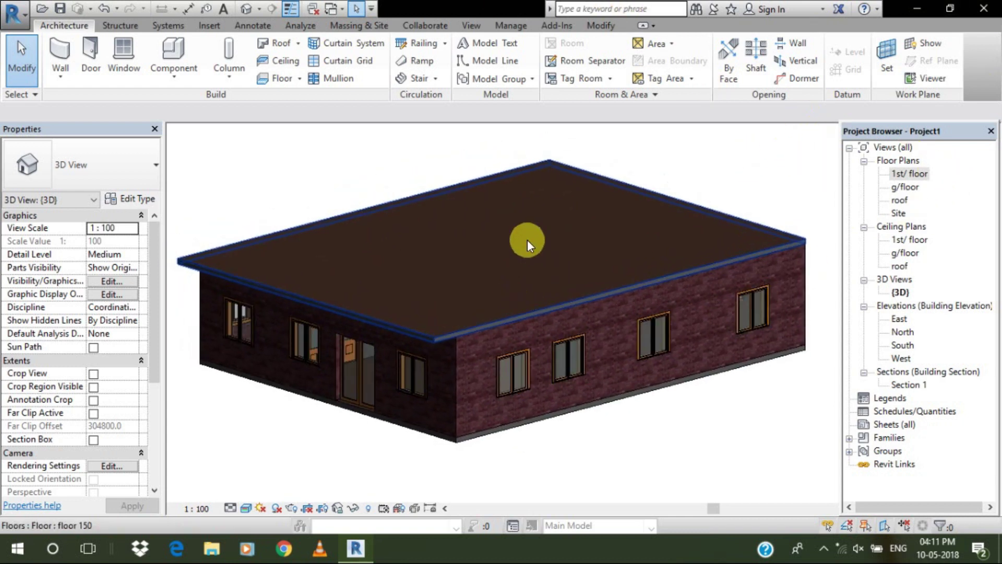
Open the 1st/ floor plan and set the type for new walls to wall-230 mm
double_click(905, 175)
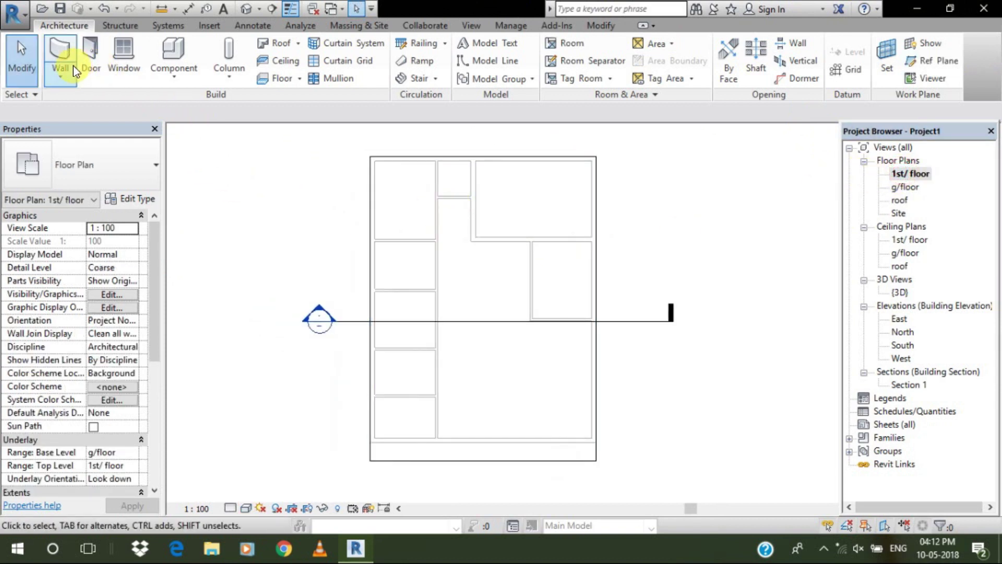
left_click(60, 57)
left_click(120, 168)
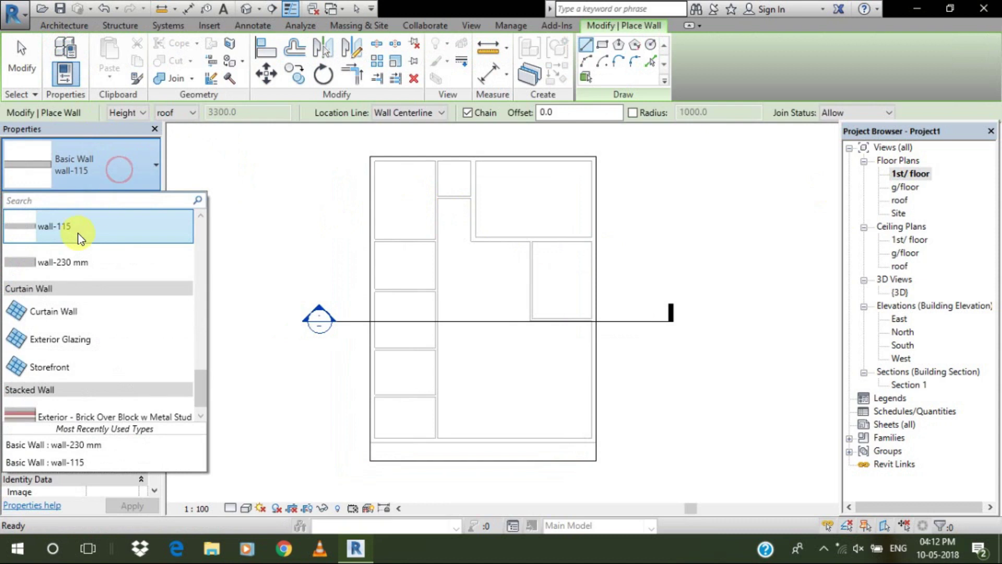
left_click(70, 263)
scroll(370, 158, "up", 4)
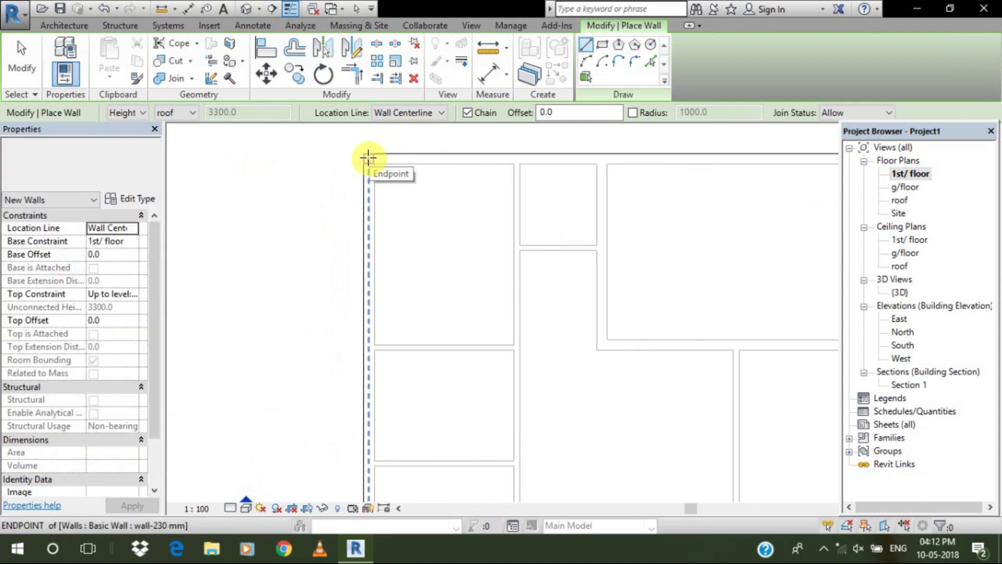
scroll(368, 157, "down", 4)
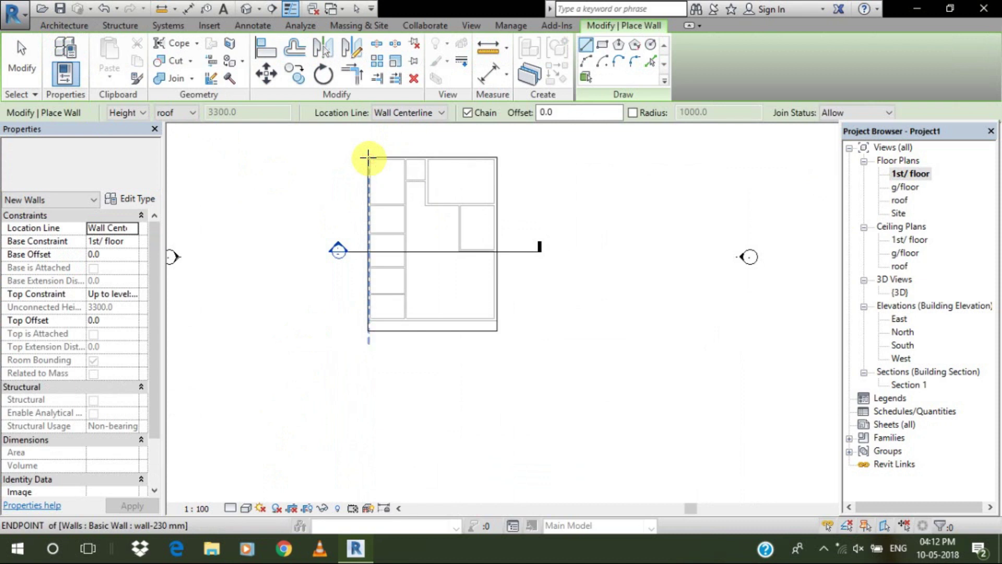
scroll(368, 157, "up", 1)
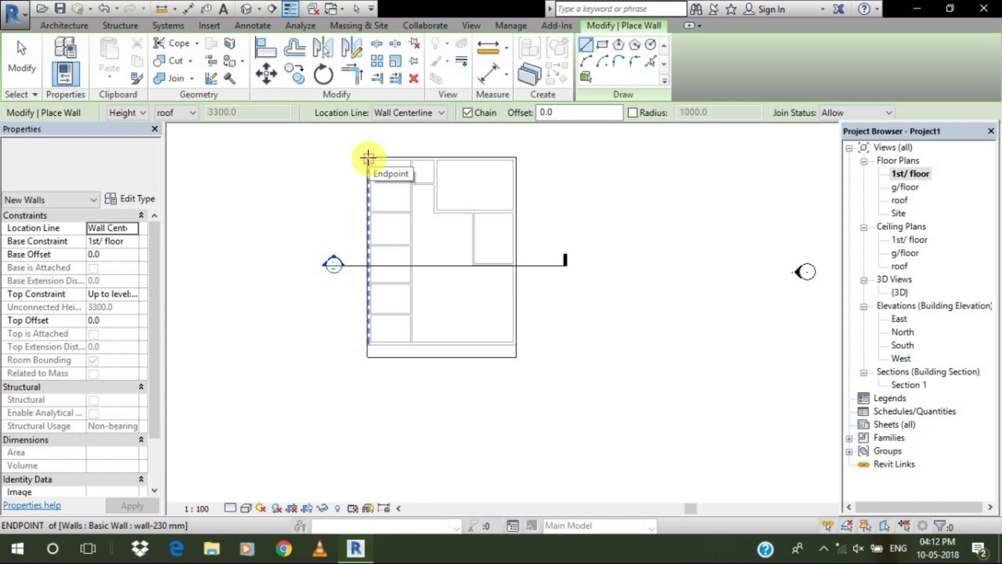
left_click(21, 60)
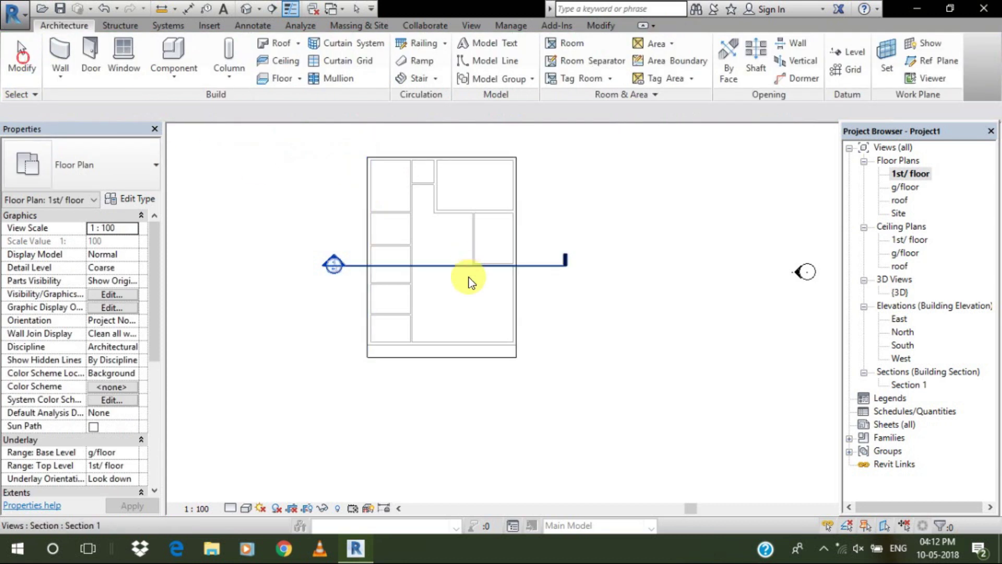
Edit the slab's boundary, sketching a 900 mm line across the front overhang and a line along the front wall to the left corner
left_click(468, 365)
left_click(604, 83)
scroll(391, 391, "up", 3)
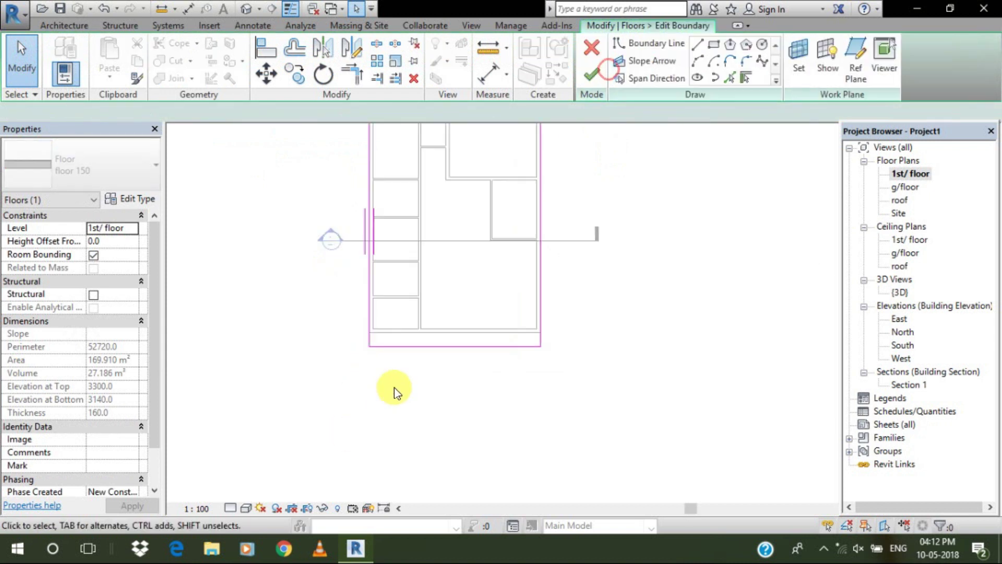
left_click(704, 48)
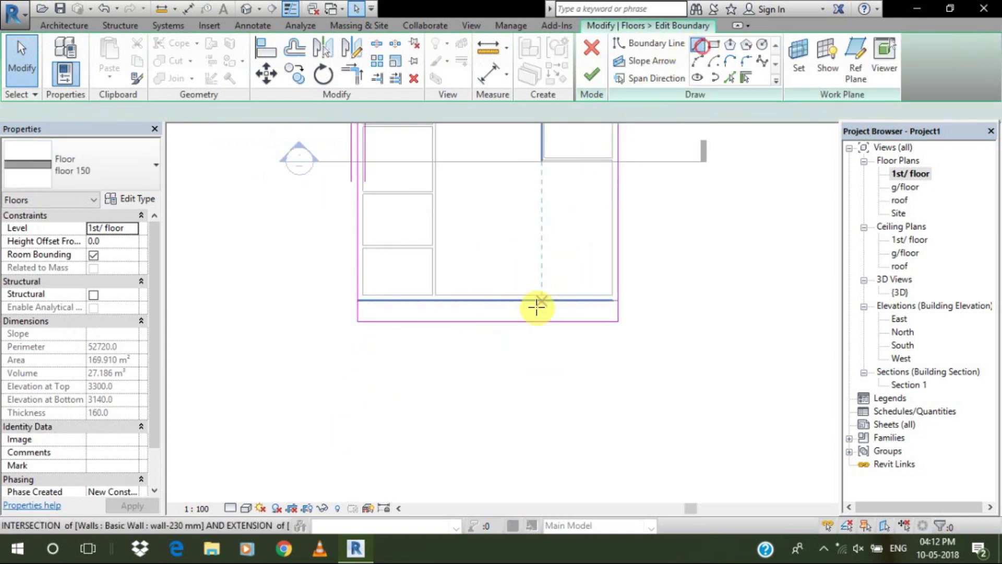
left_click(519, 321)
left_click(520, 301)
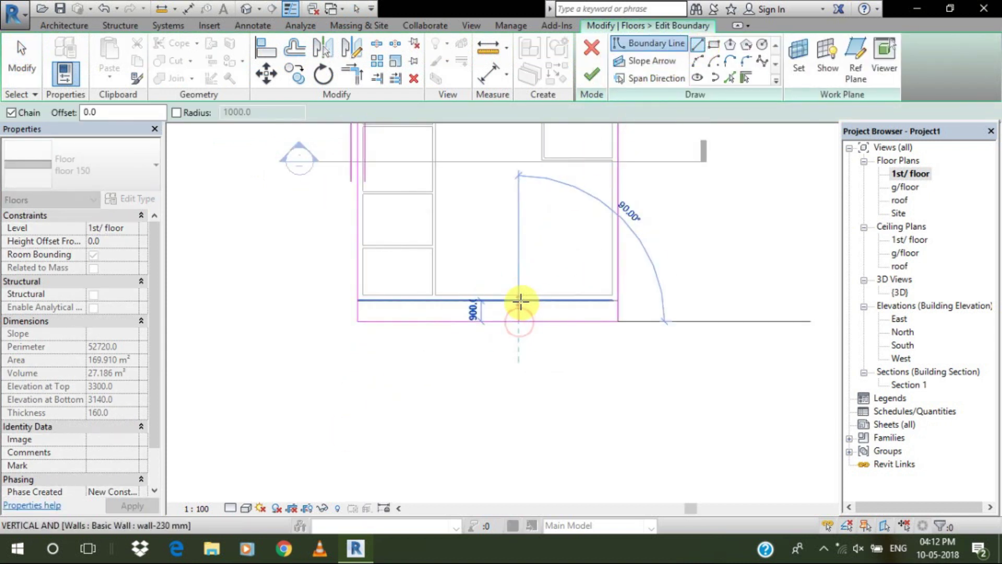
left_click(357, 300)
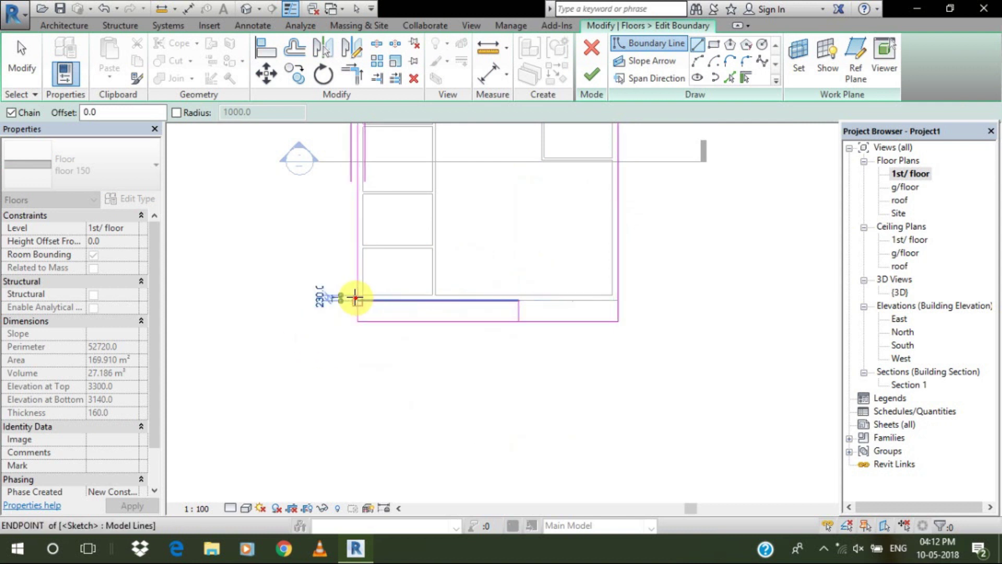
Trim the sketch so only the right part of the front overhang remains, and finish the slab with the walls attached to its bottom
left_click(352, 73)
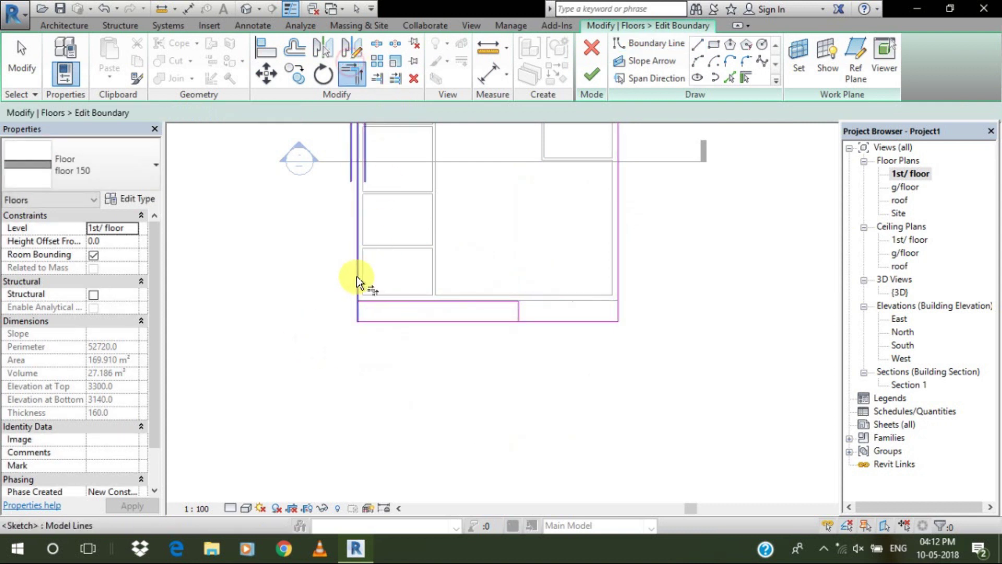
left_click(358, 278)
left_click(385, 301)
left_click(519, 319)
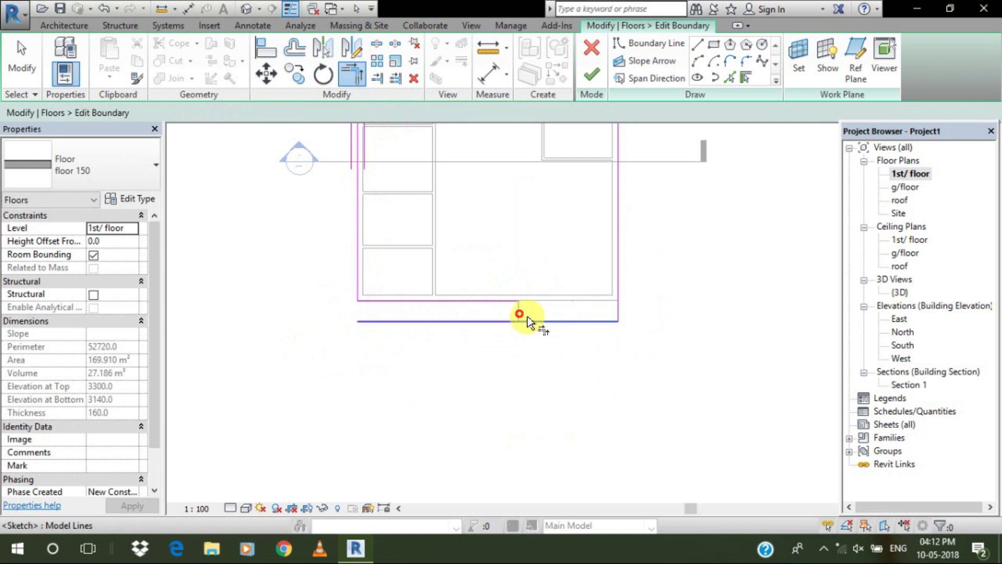
left_click(592, 77)
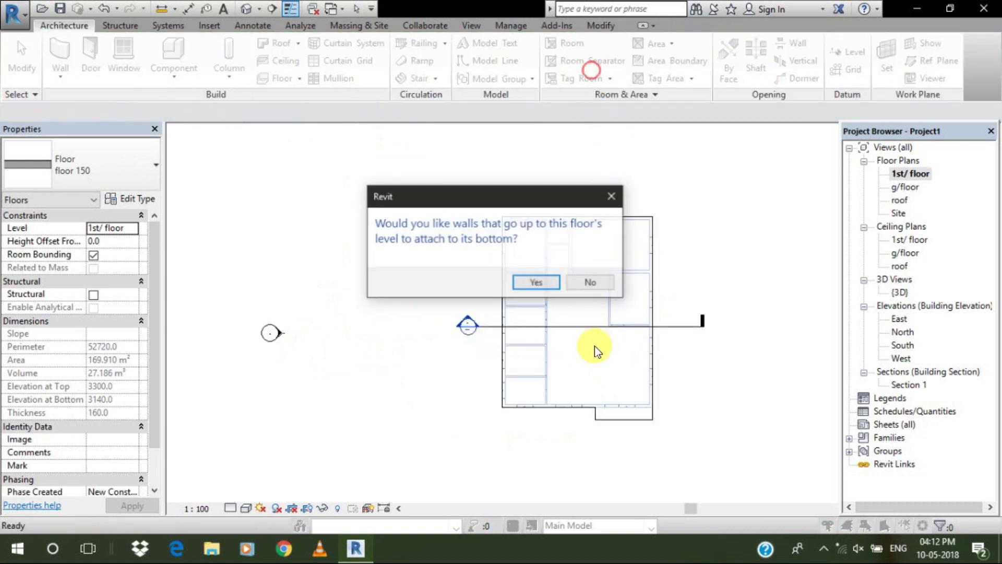
left_click(546, 283)
left_click(563, 372)
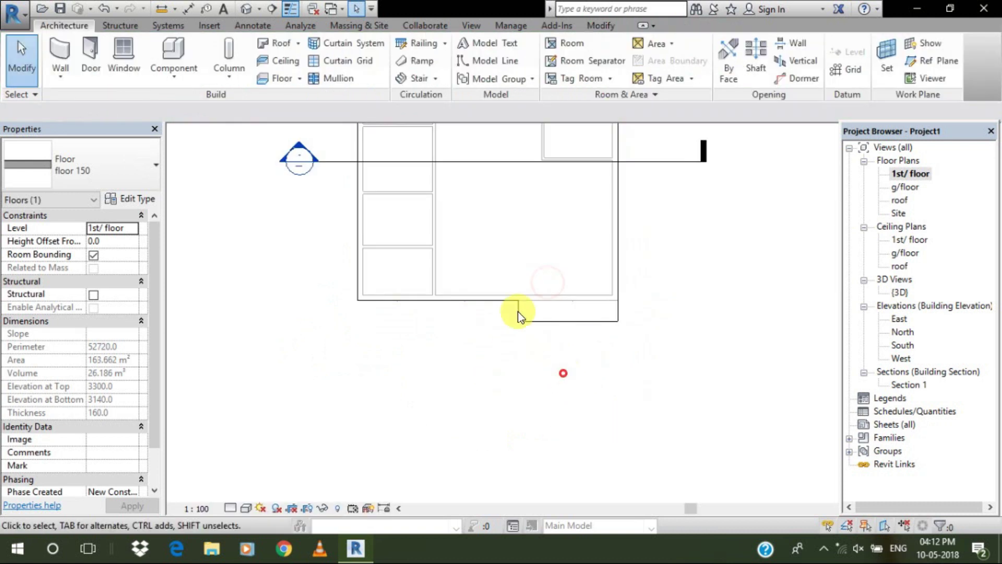
Inspect the stepped slab edge above the entrance in the 3D view
left_click(249, 7)
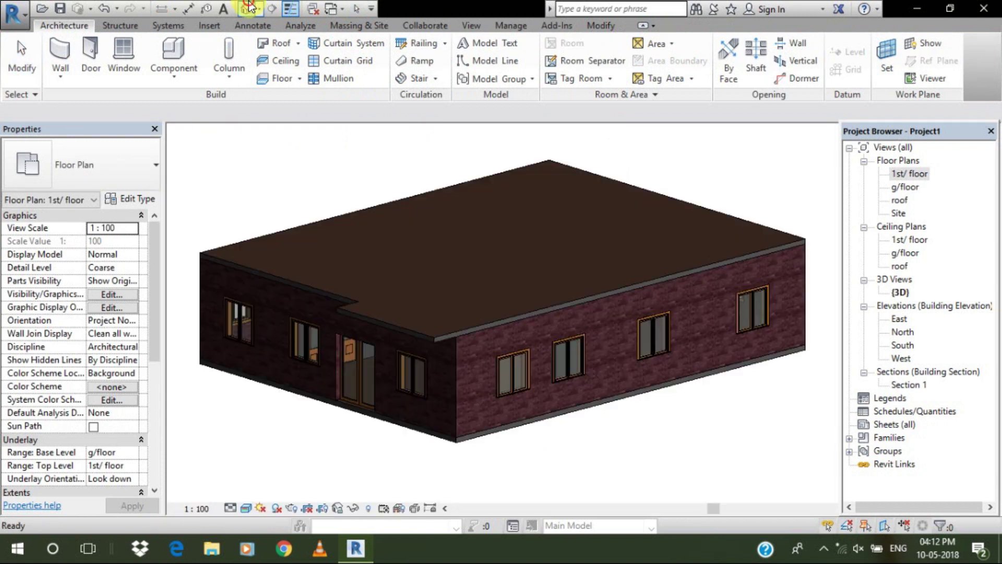
mouse_move(474, 322)
middle_mouse_down("shift")
mouse_move(505, 291)
mouse_move(502, 342)
mouse_move(511, 352)
mouse_move(484, 320)
middle_mouse_up("shift")
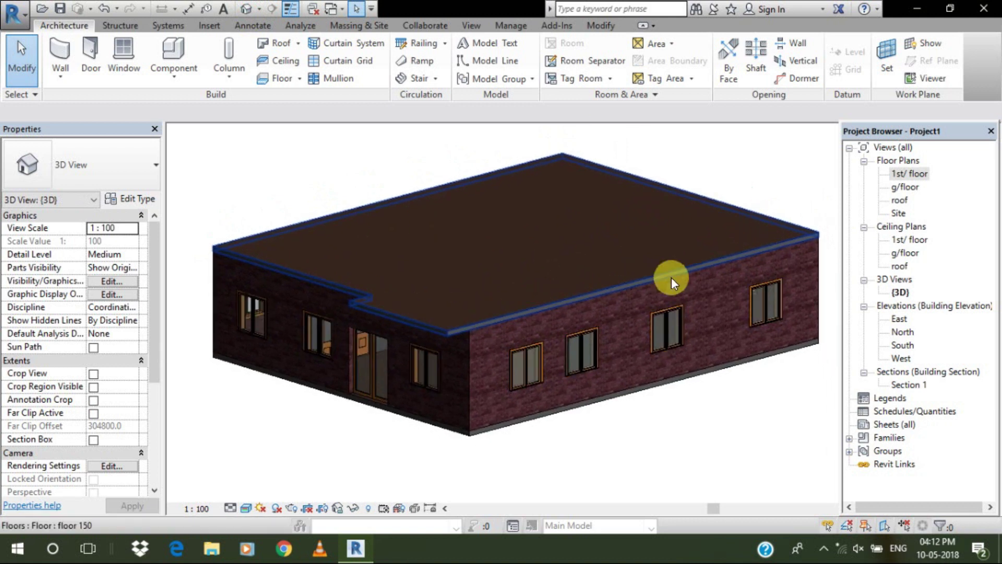
scroll(519, 313, "down", 1)
middle_click_drag(472, 363, 443, 433, "shift")
Preview the 3D view as Wireframe and set its visual style to Hidden Line
left_click(246, 509)
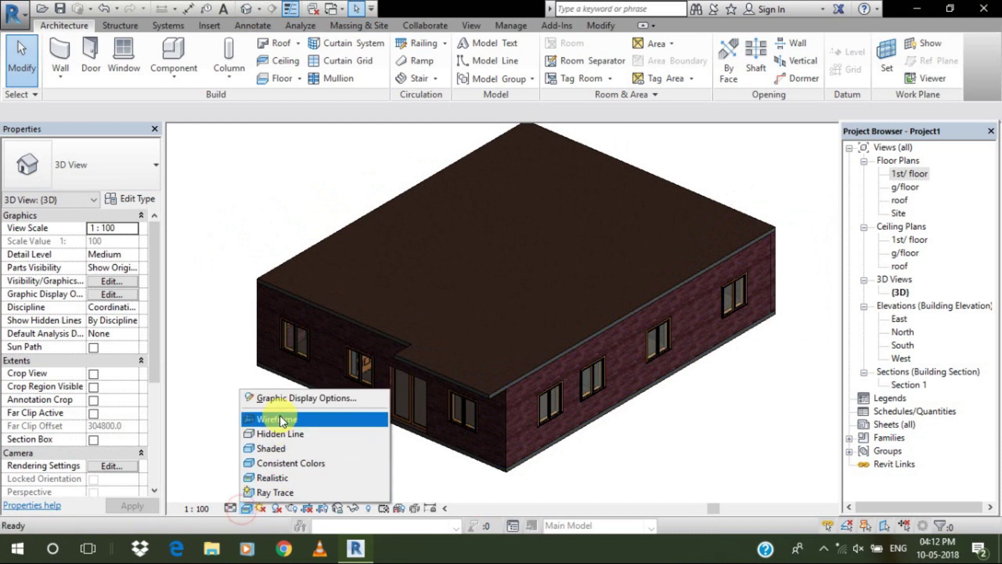
left_click(280, 415)
left_click(245, 509)
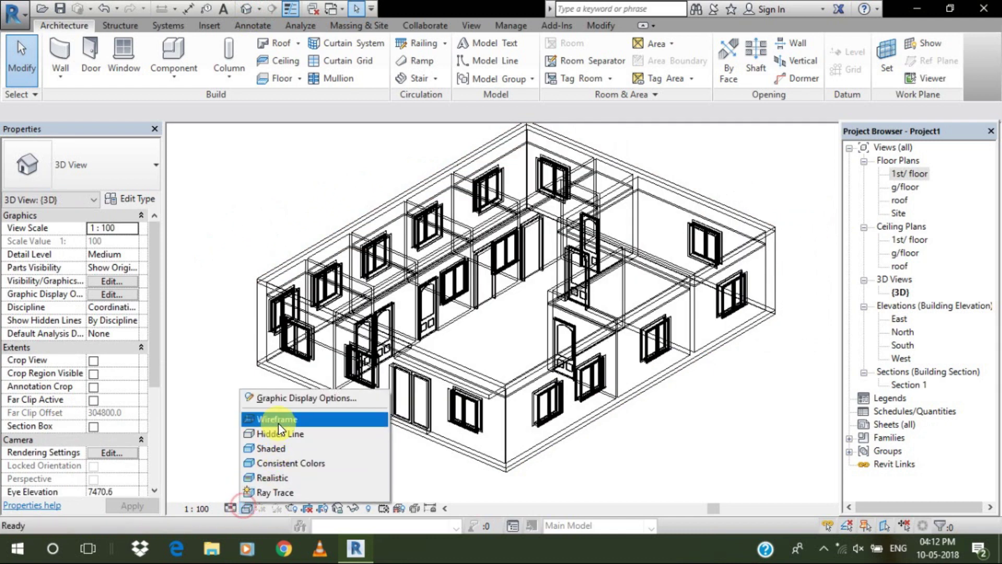
left_click(278, 433)
mouse_move(275, 428)
middle_mouse_down("shift")
mouse_move(373, 433)
mouse_move(290, 442)
mouse_move(291, 432)
middle_mouse_up("shift")
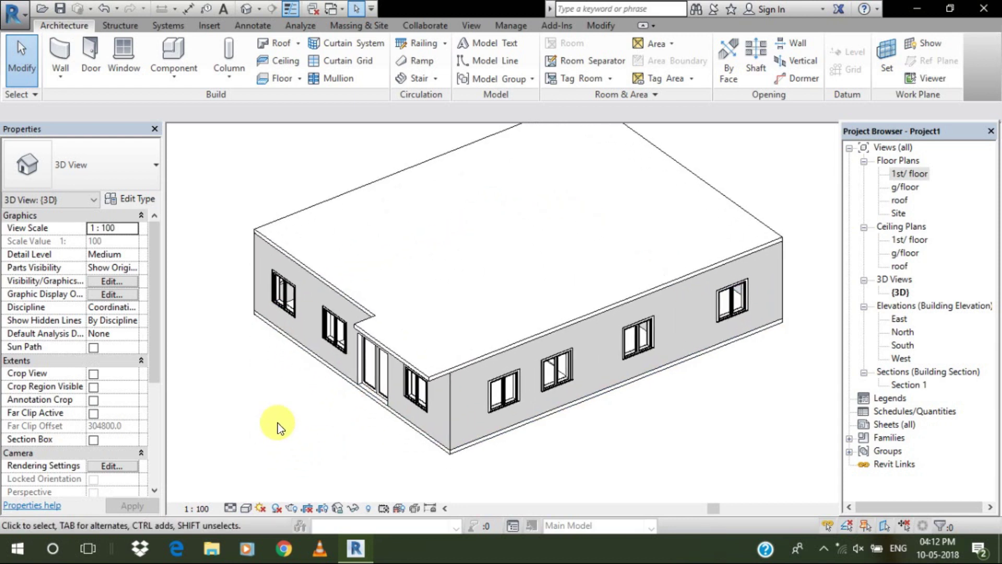
In the 1st/ floor plan, draw 230 mm walls 11000 mm along the rear edge and 10800 mm down the right edge
double_click(905, 178)
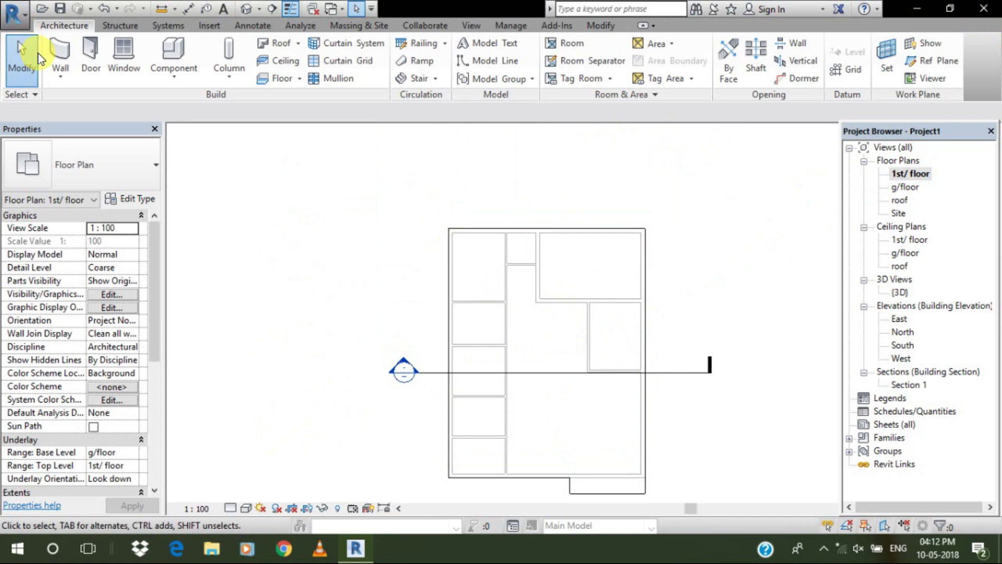
left_click(57, 54)
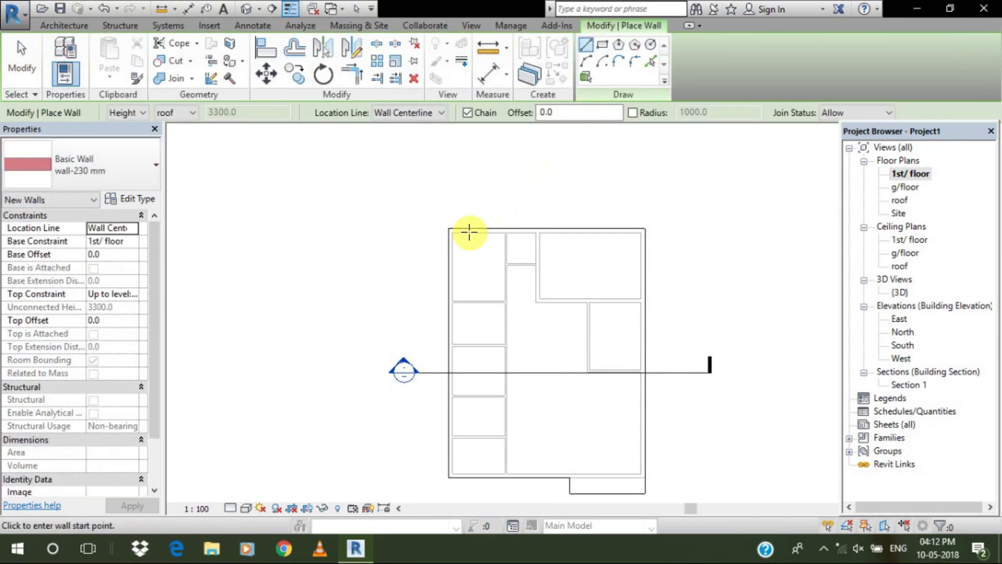
scroll(465, 232, "up", 5)
left_click(421, 228)
scroll(421, 228, "down", 3)
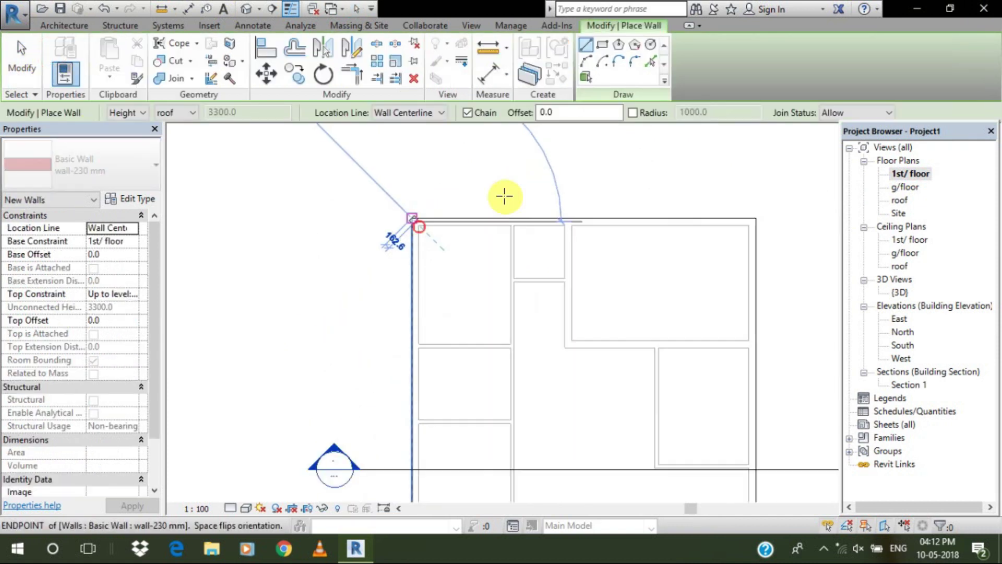
scroll(689, 214, "up", 3)
left_click(708, 225)
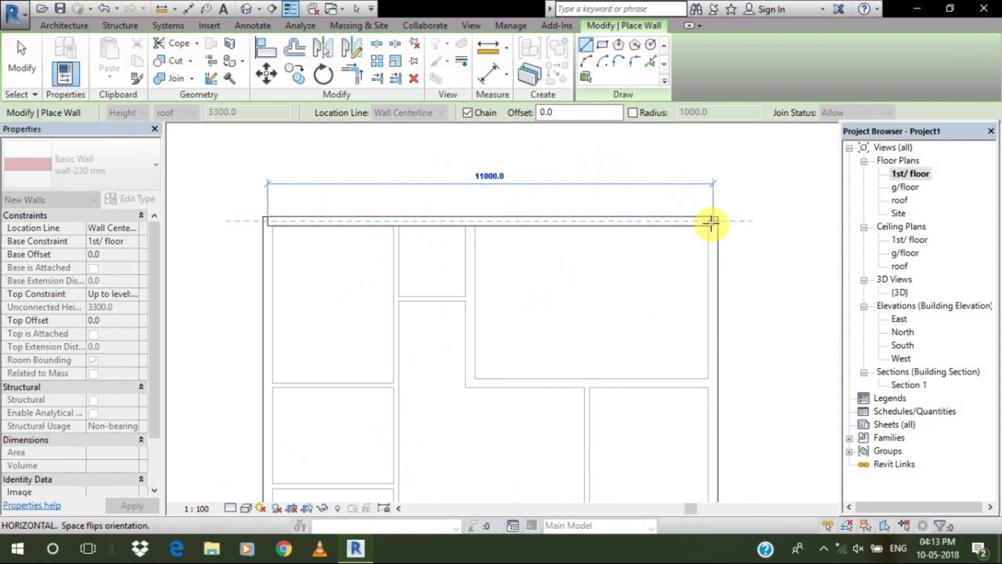
scroll(715, 219, "down", 2)
scroll(706, 409, "up", 2)
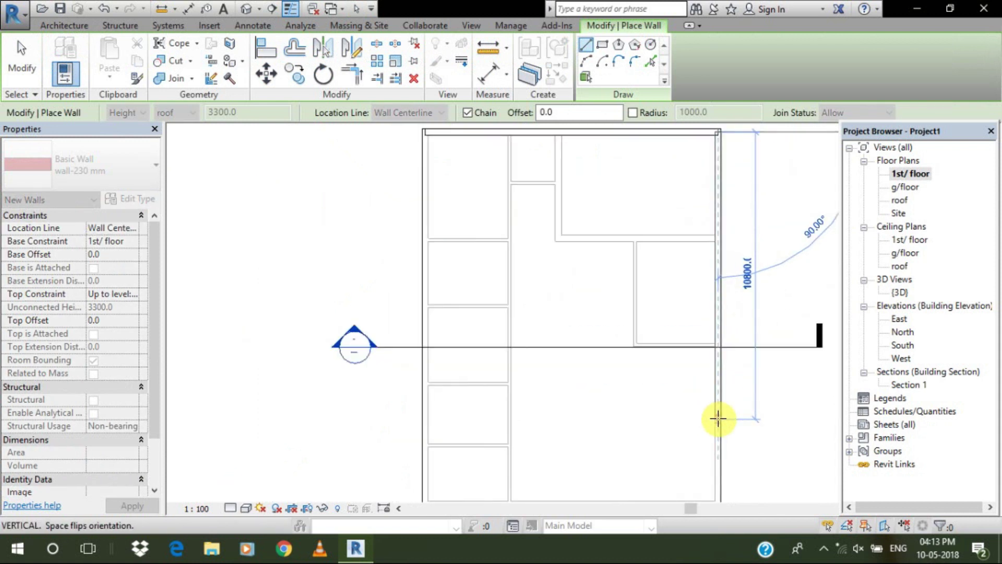
left_click(719, 418)
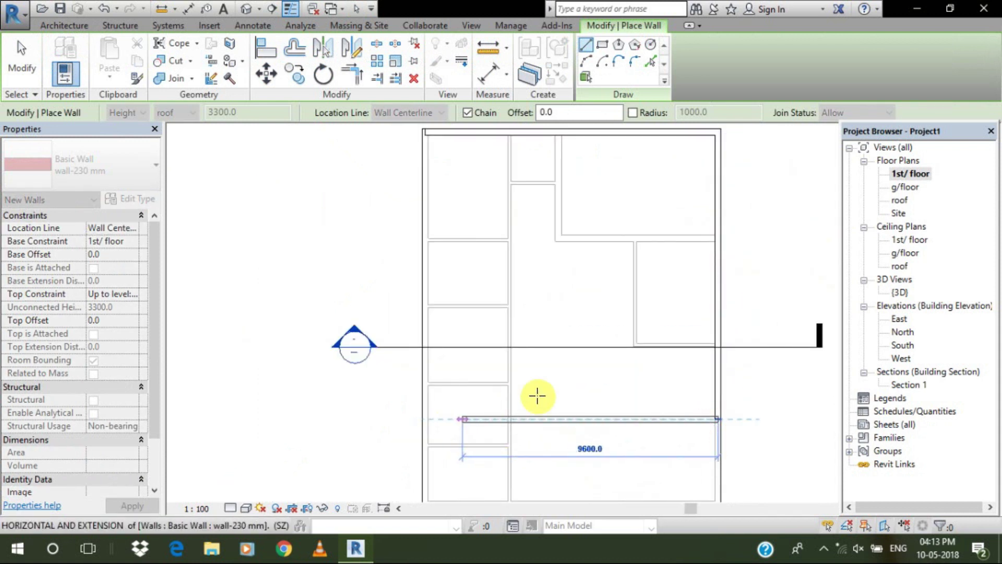
Continue the wall 4500 mm inward, step it back toward the rear, run it to the left edge, and close the outline at the rear-left corner
left_click(598, 330)
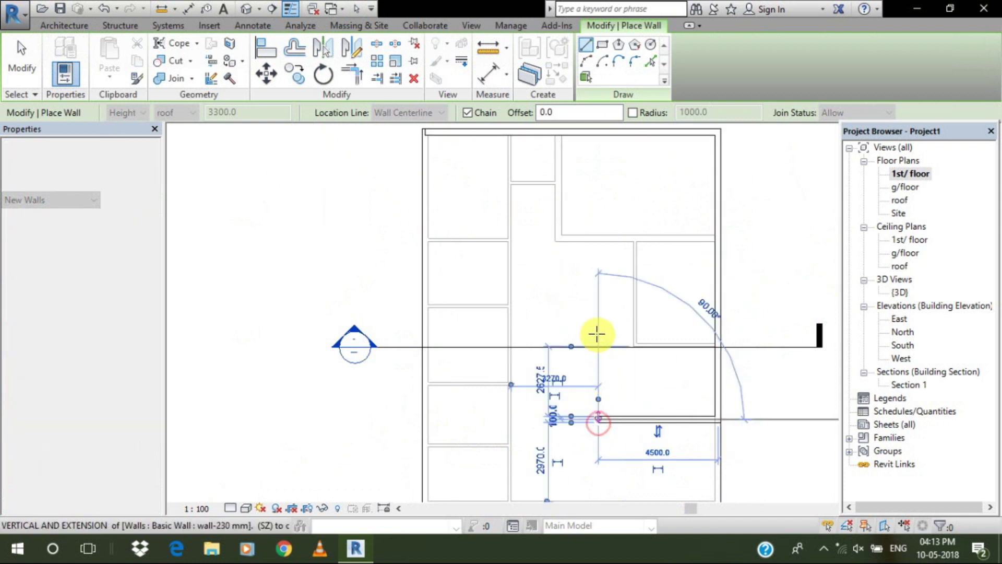
left_click(424, 333)
left_click(422, 130)
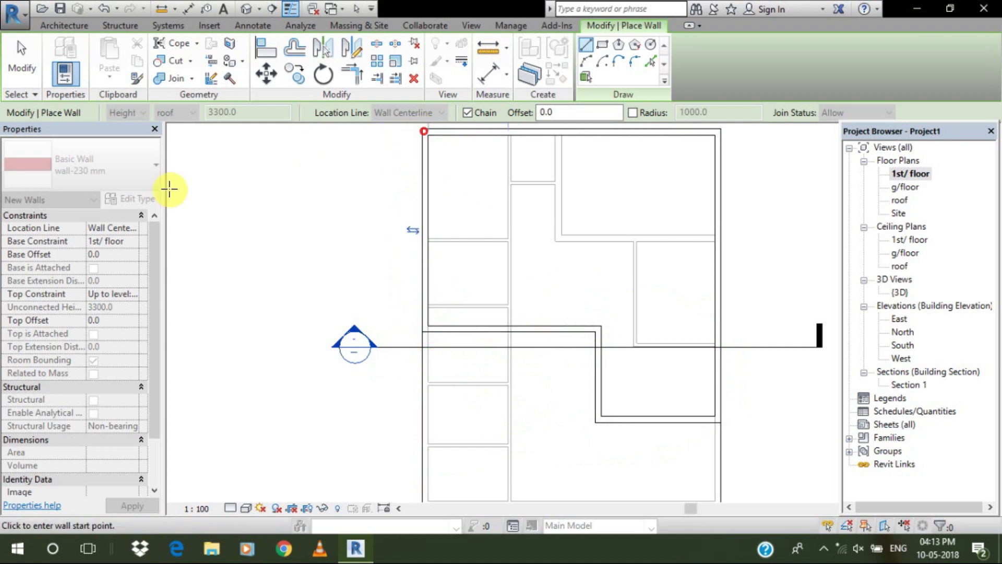
left_click(14, 57)
Place a 1700 x 2100mm double glass door in the left stretch of the stepped front wall, about 700 mm from the left wall
scroll(447, 369, "down", 3)
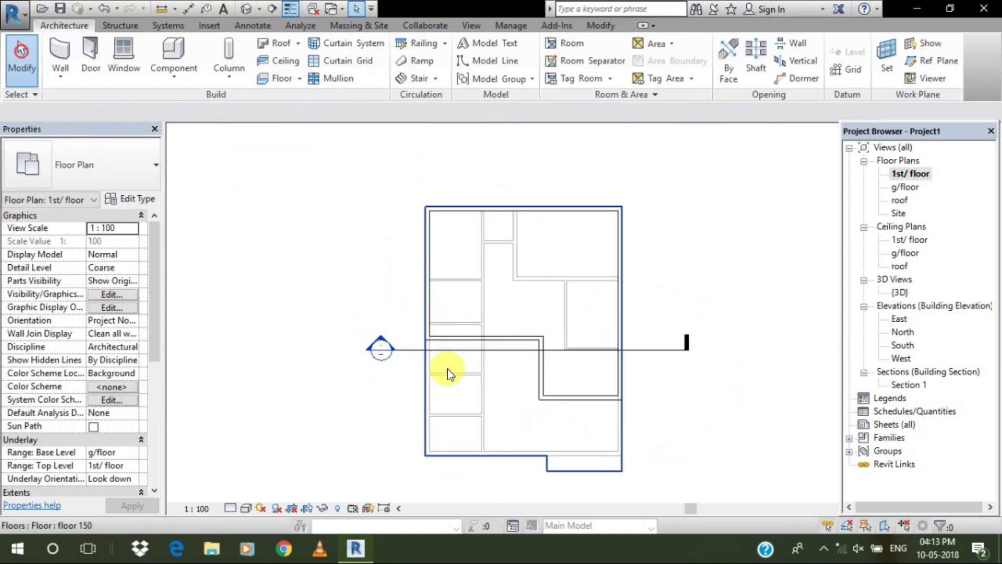
scroll(506, 336, "up", 1)
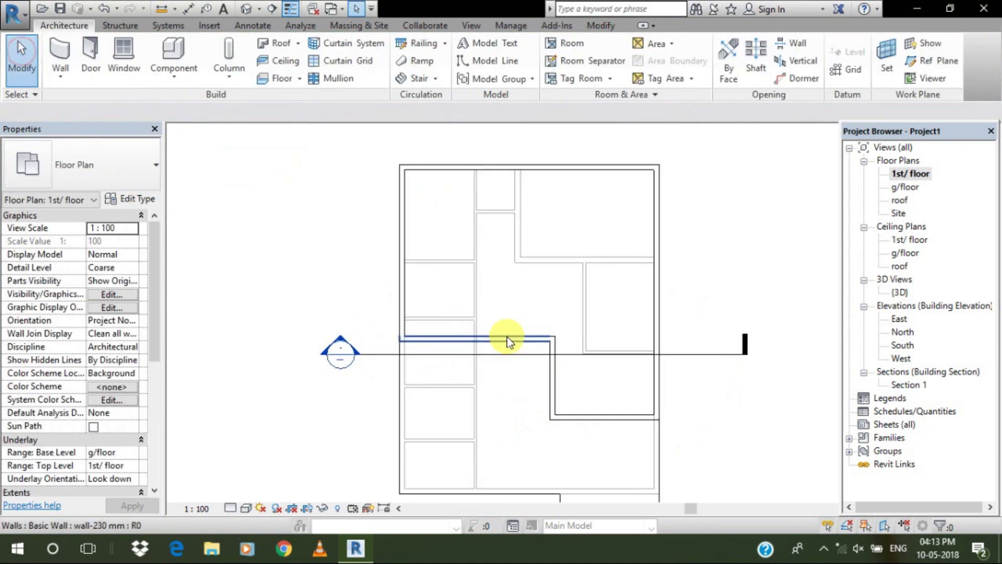
left_click(99, 61)
scroll(470, 366, "up", 2)
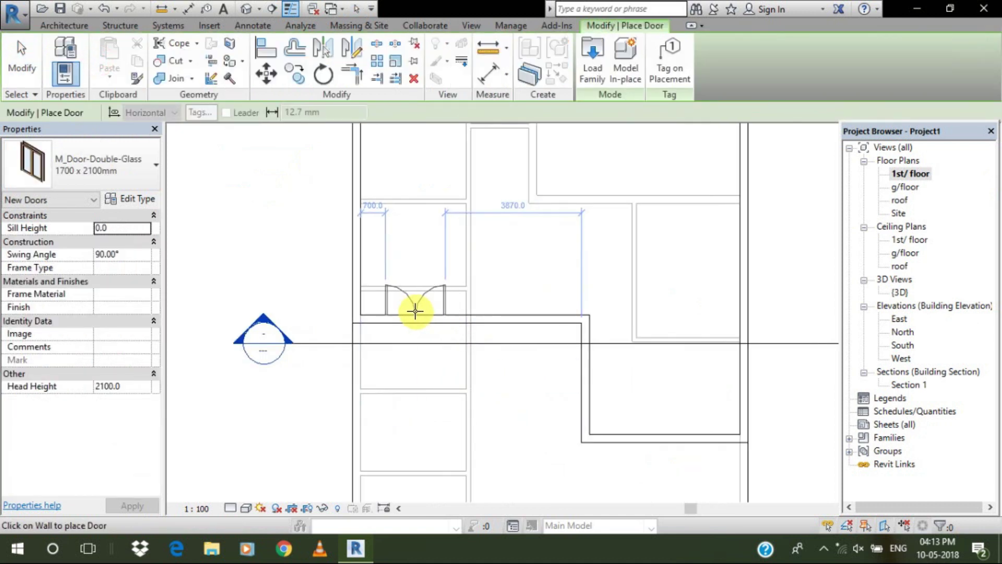
left_click(415, 311)
left_click(21, 58)
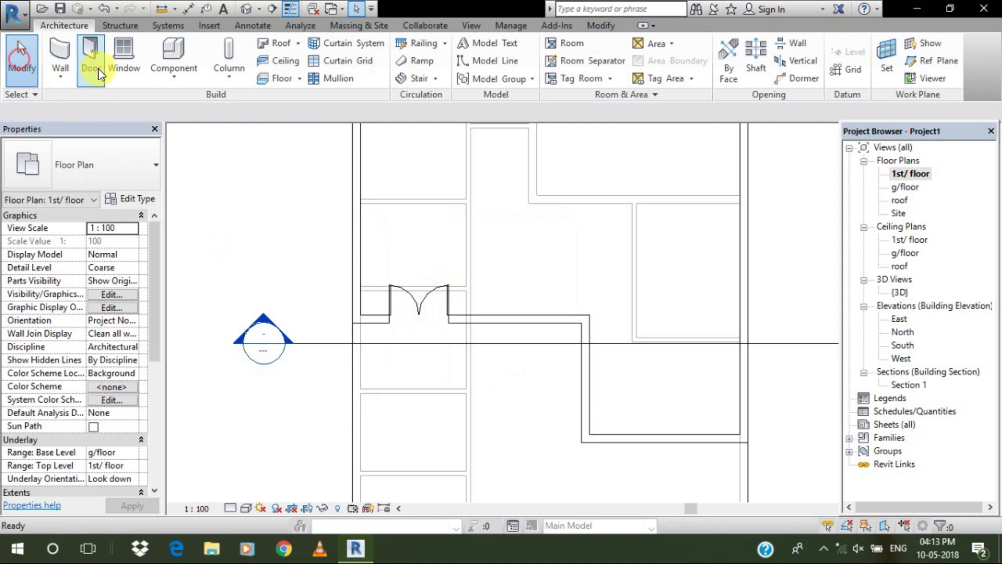
Place w-1200x1200 casement windows in the wall right of the door, the short step wall and the lower front wall
left_click(123, 60)
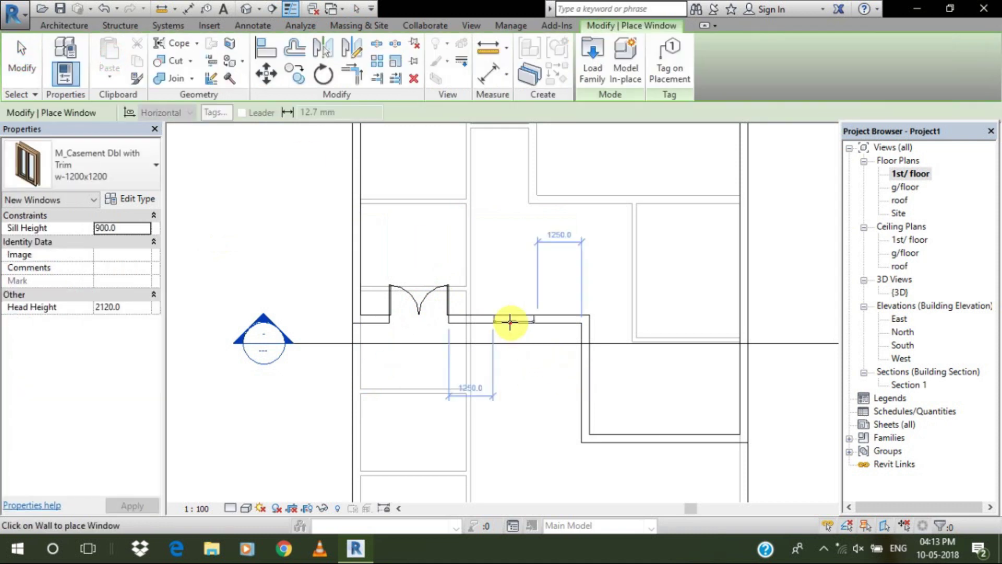
left_click(509, 321)
left_click(582, 395)
left_click(660, 441)
Place one w-1200x1200 window in the right wall, one in the left wall and two in the rear wall
scroll(709, 376, "down", 3)
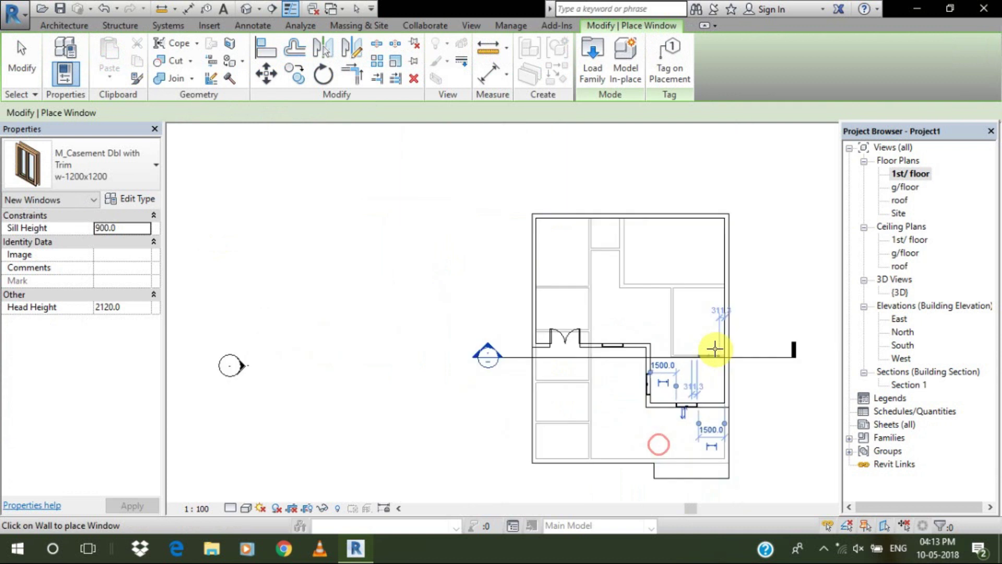
left_click(688, 326)
left_click(526, 281)
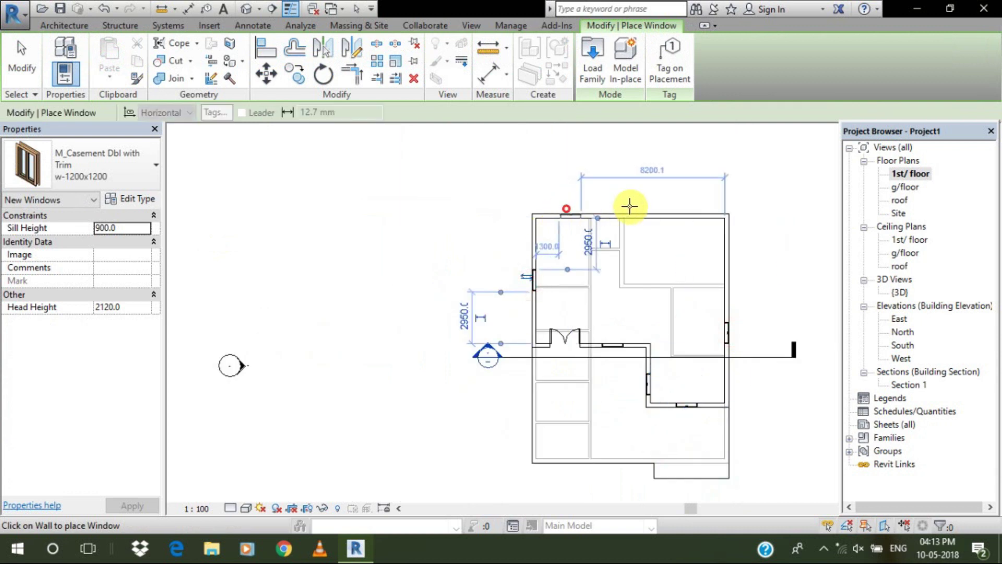
left_click(657, 209)
left_click(31, 68)
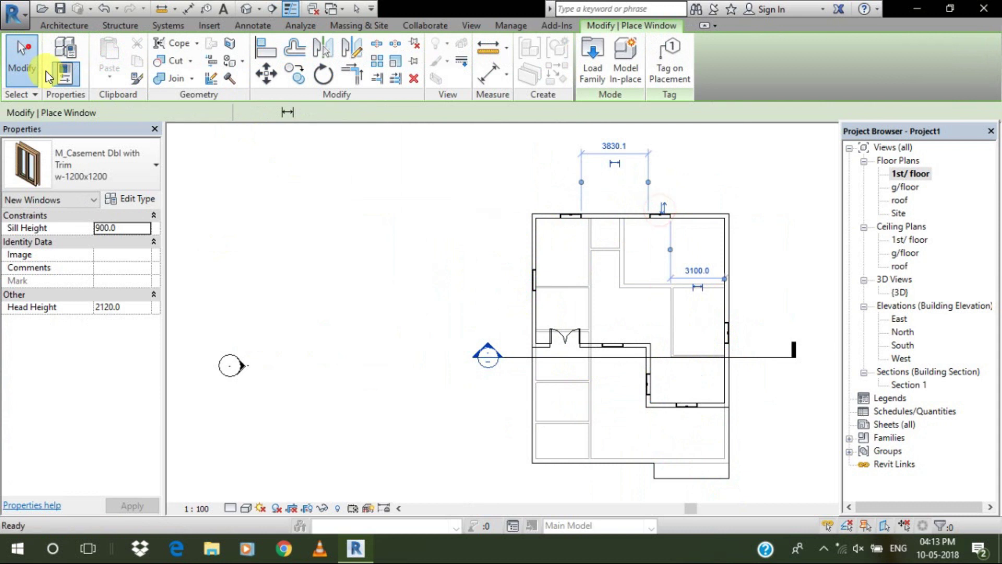
middle_click_drag(626, 336, 548, 273)
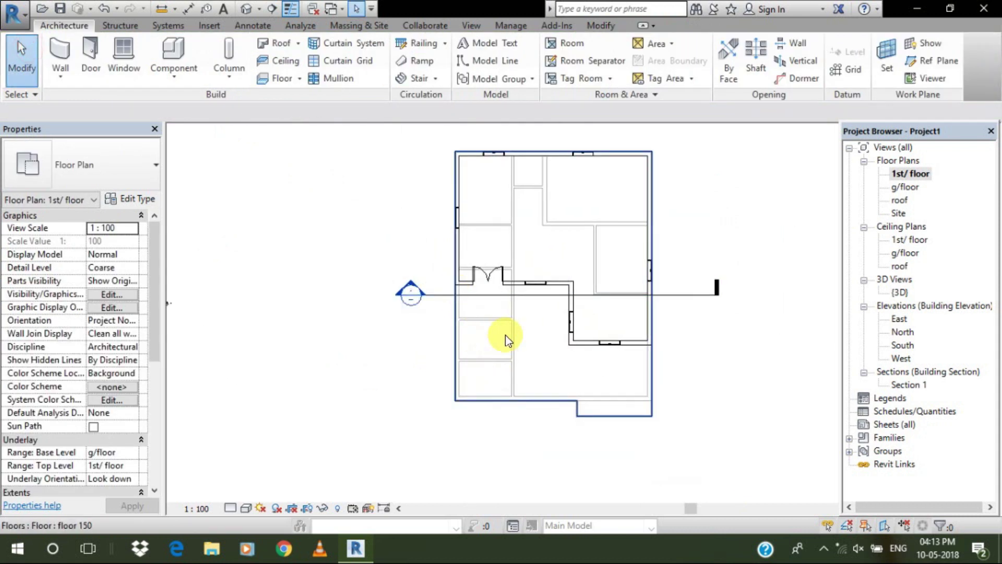
middle_click_drag(556, 319, 558, 352)
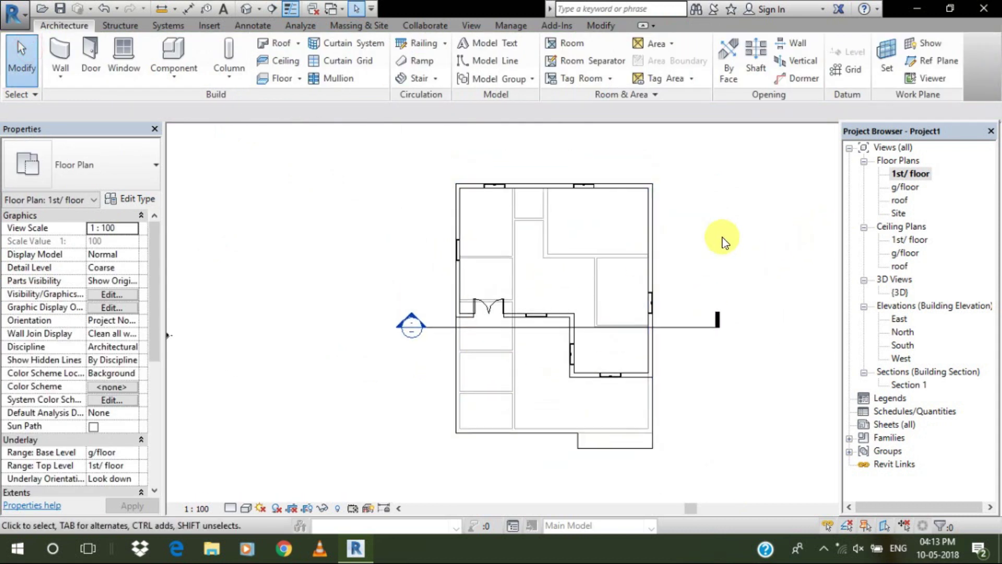
Inspect the first-floor walls, door and windows in the 3D view
double_click(906, 201)
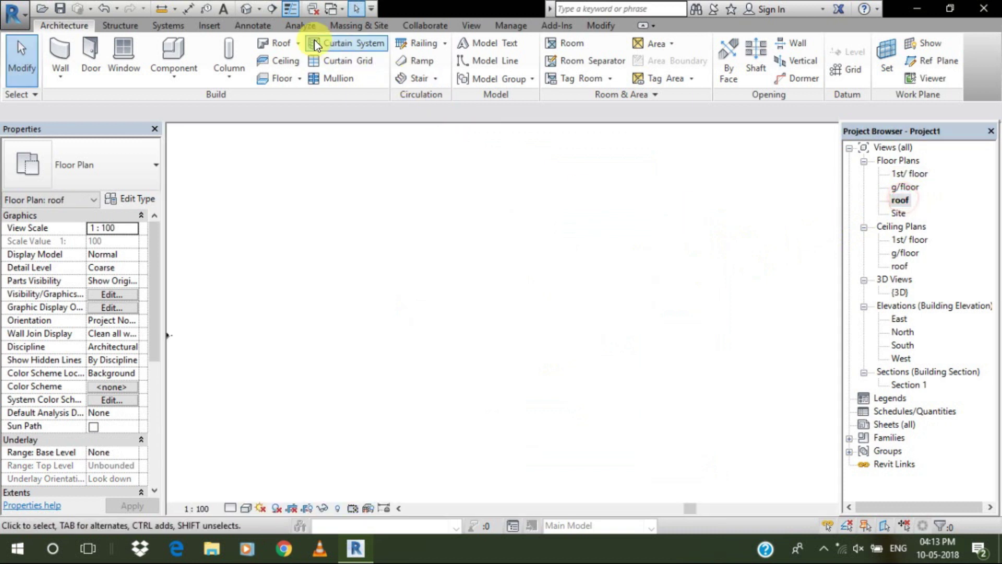
left_click(246, 9)
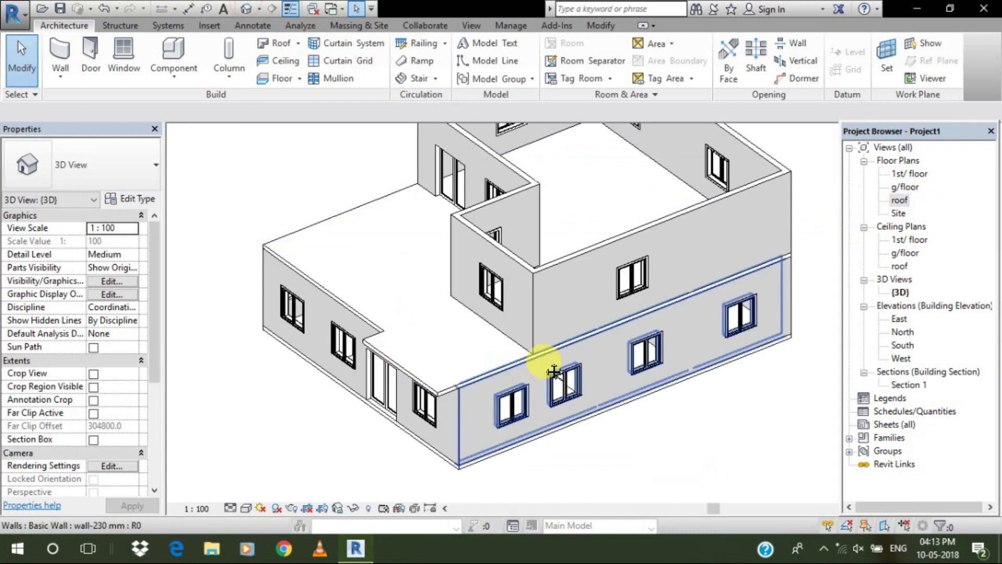
scroll(553, 371, "down", 5)
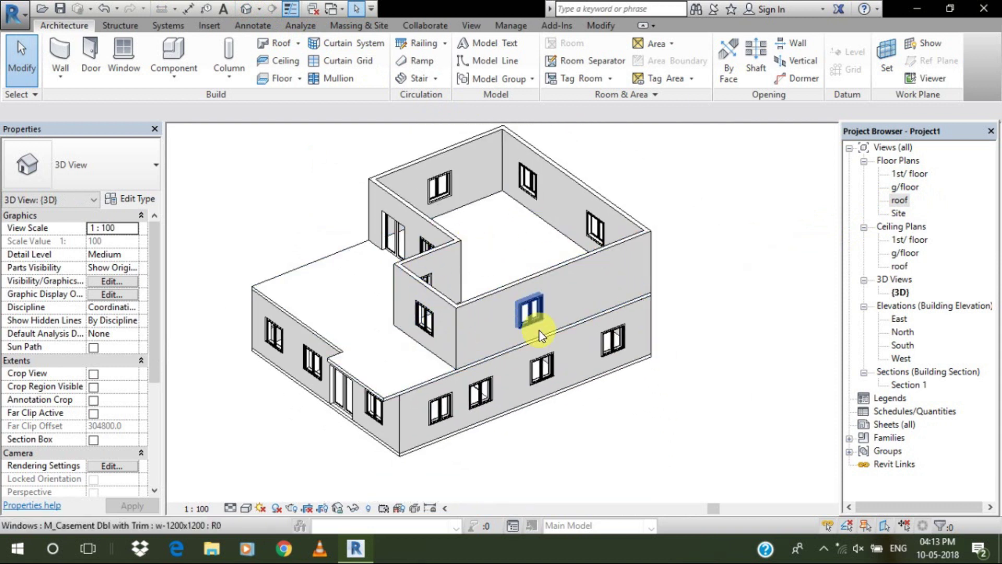
middle_click_drag(586, 366, 593, 353)
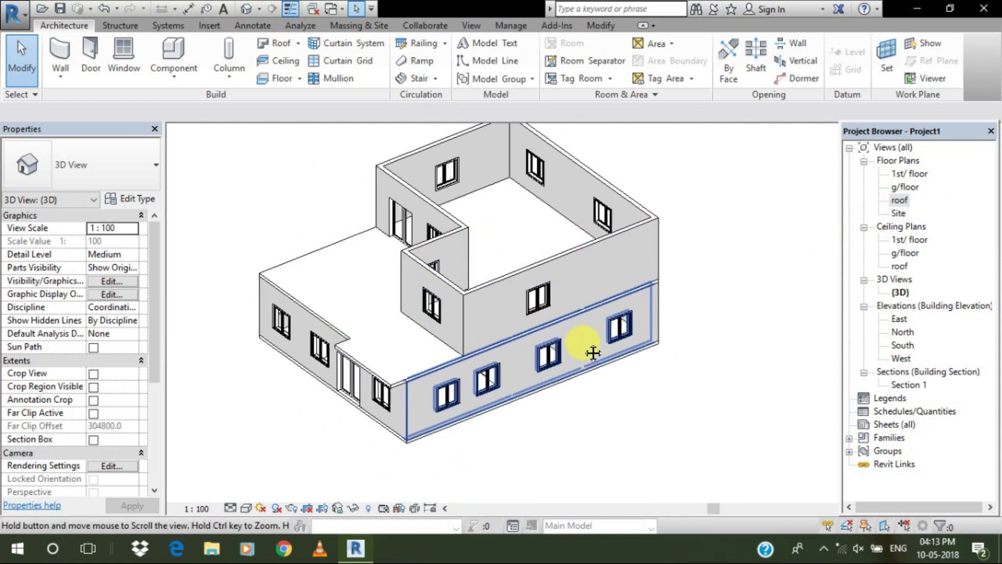
Open the roof floor plan and set its underlay base level to 1st/ floor
left_click(899, 200)
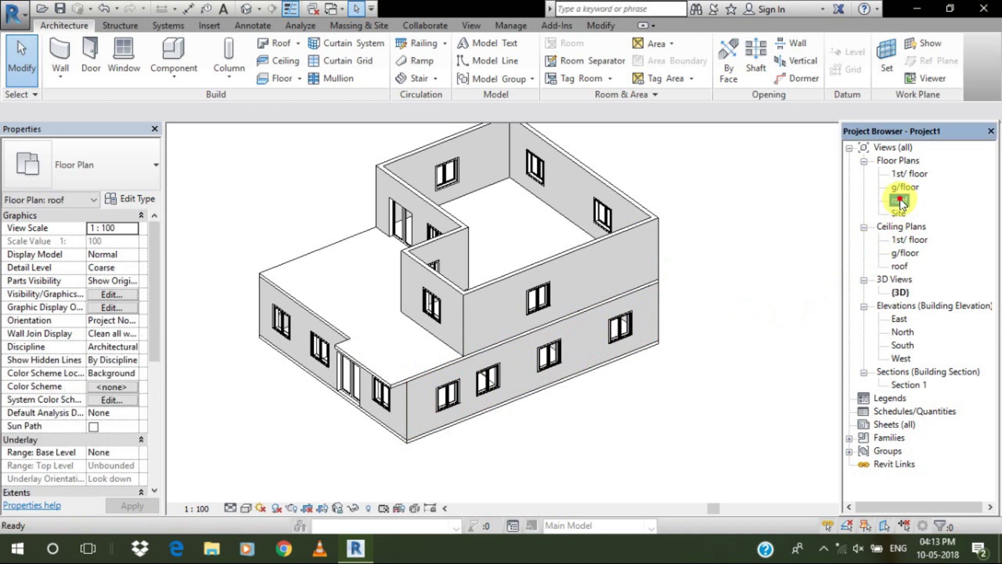
scroll(476, 318, "up", 2)
middle_click_drag(442, 300, 476, 313)
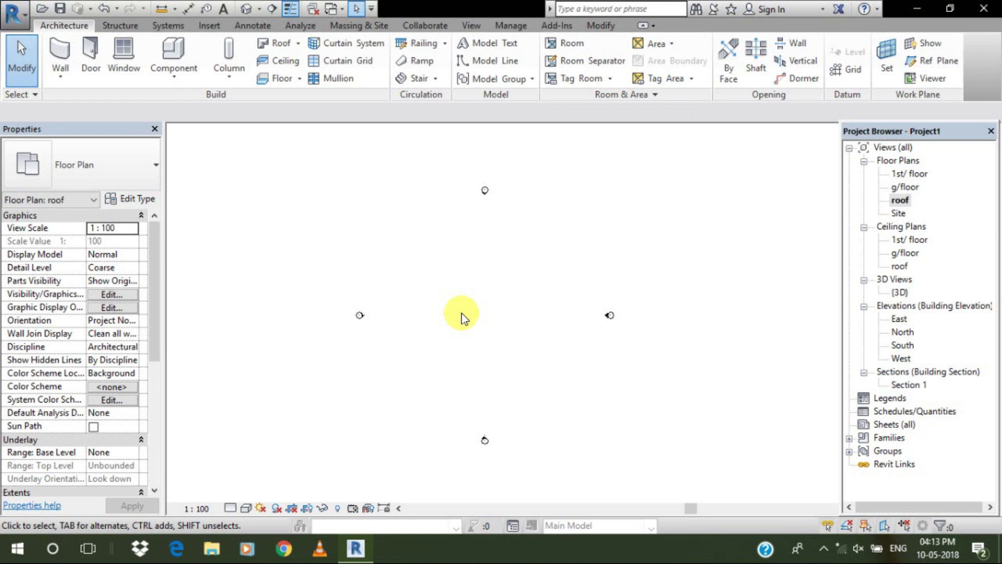
left_click(161, 314)
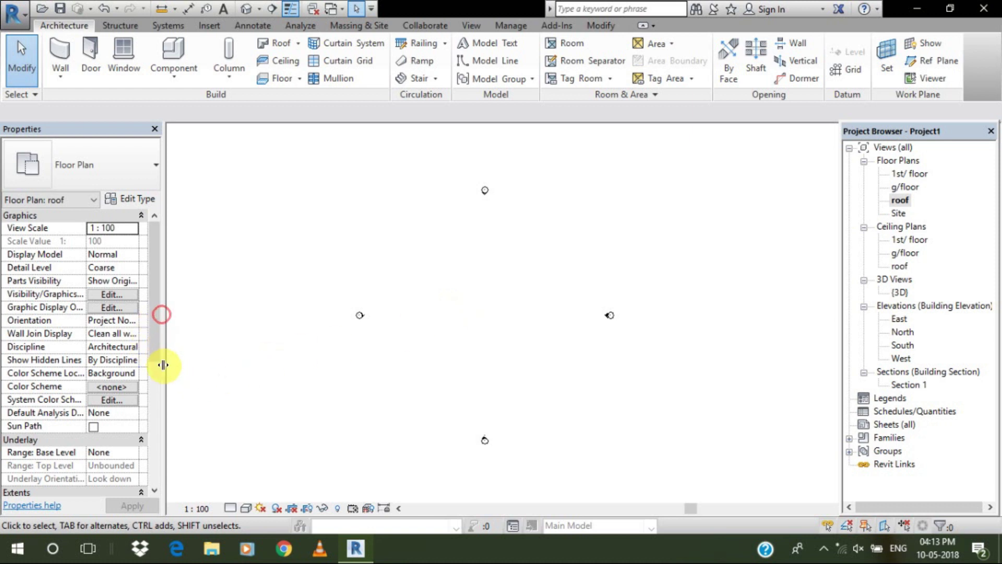
left_click_drag(151, 310, 159, 403)
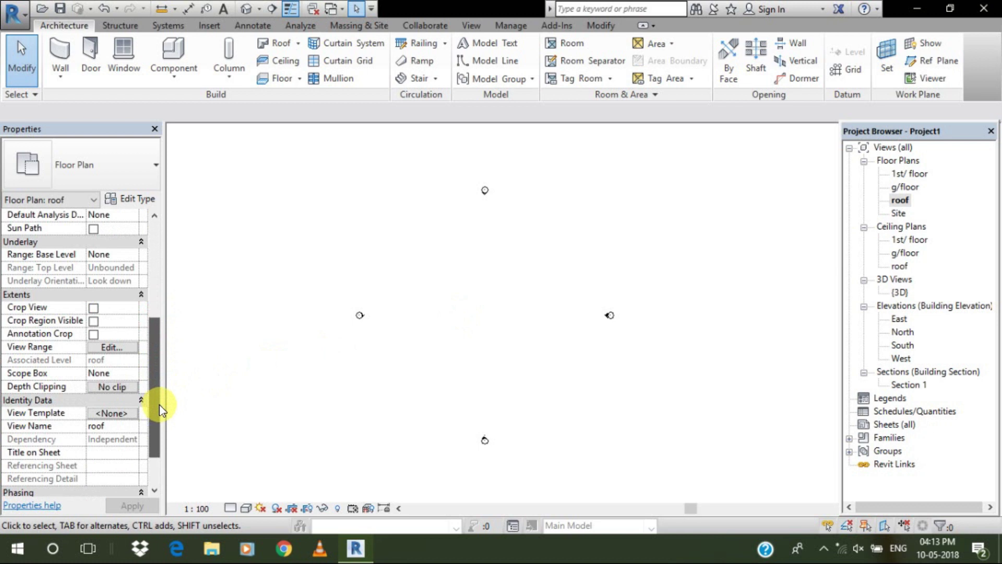
scroll(158, 405, "down", 3)
left_click_drag(163, 374, 162, 394)
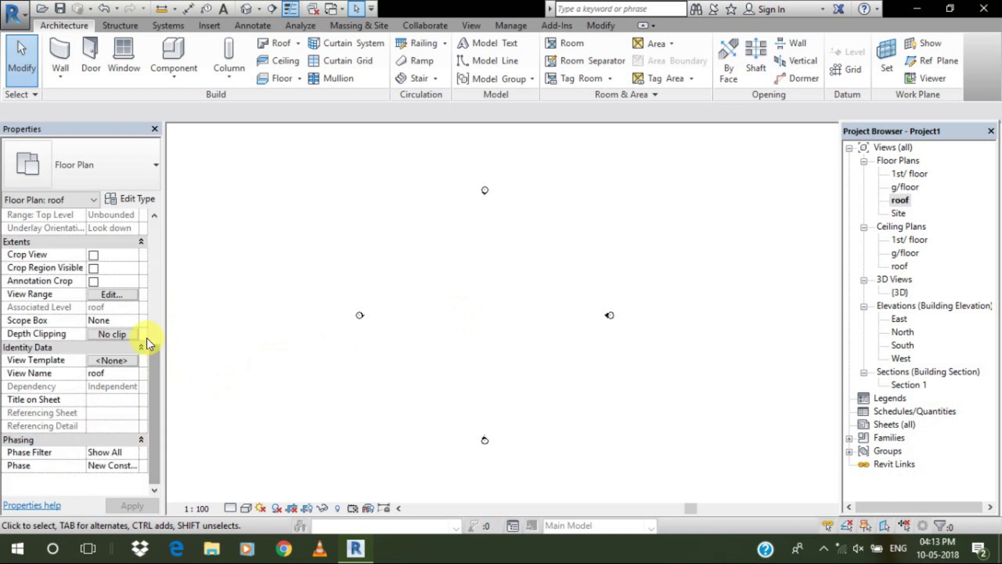
left_click(146, 383)
left_click(149, 398)
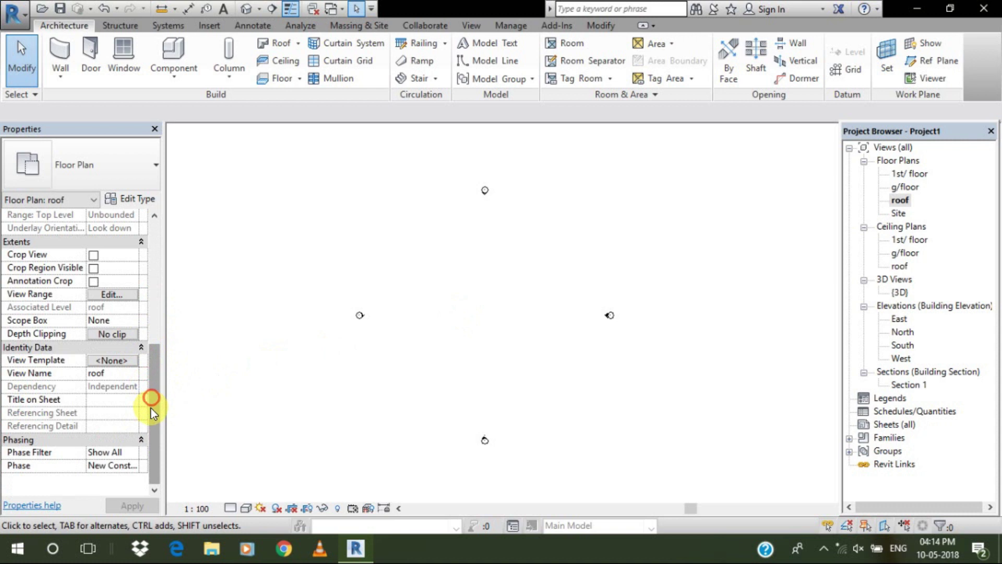
left_click(145, 397)
left_click(147, 391)
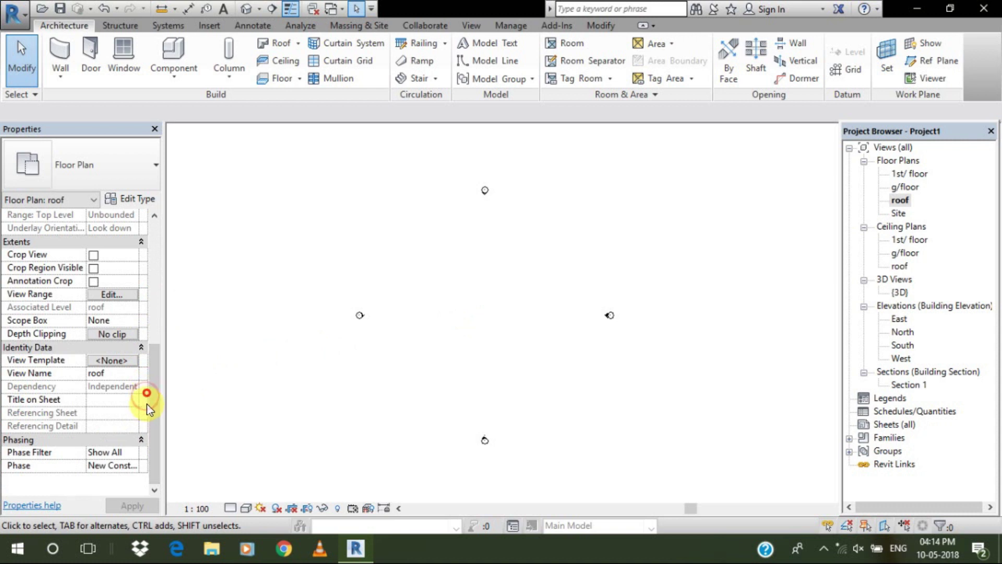
left_click(157, 377)
left_click_drag(155, 388, 151, 309)
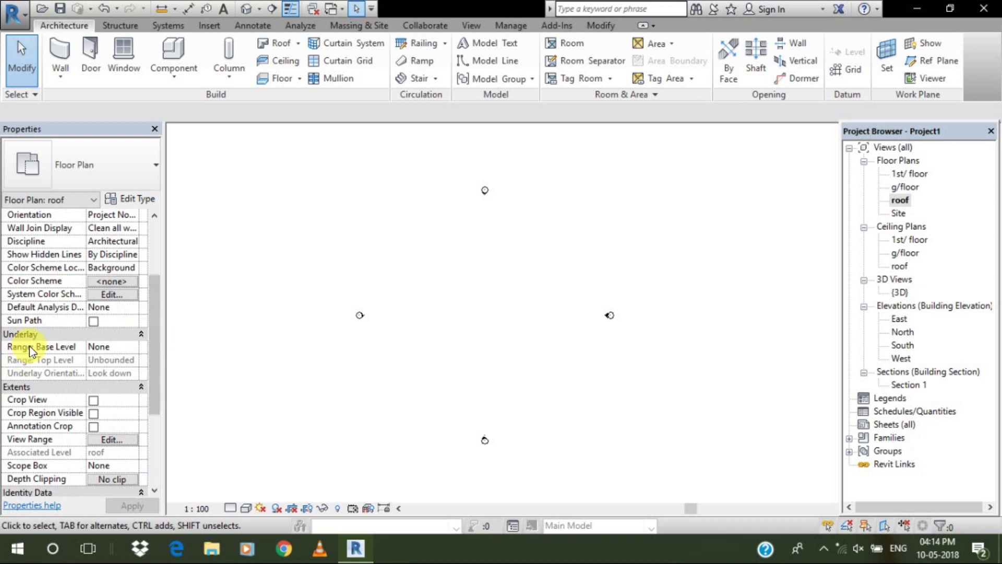
left_click(136, 349)
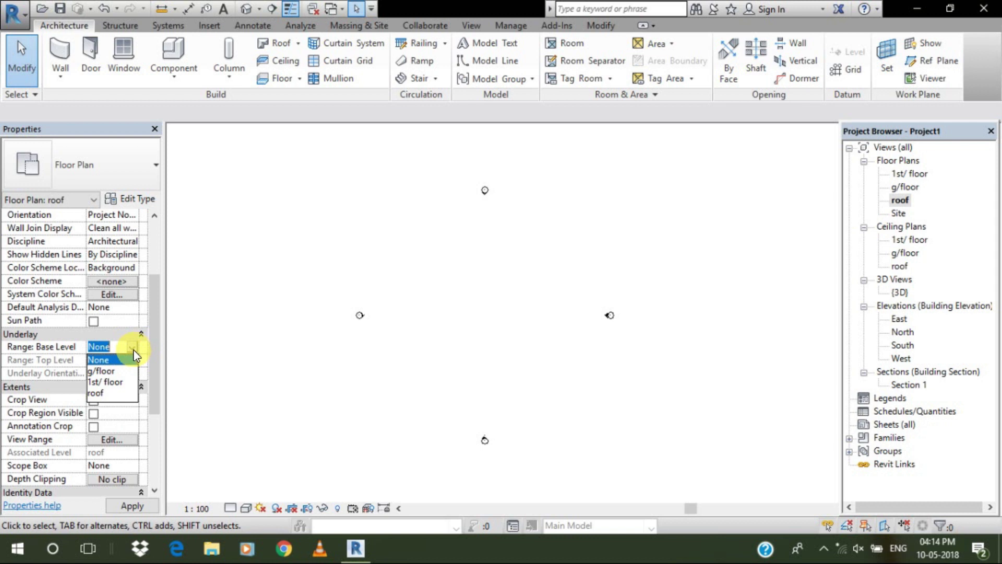
left_click(102, 381)
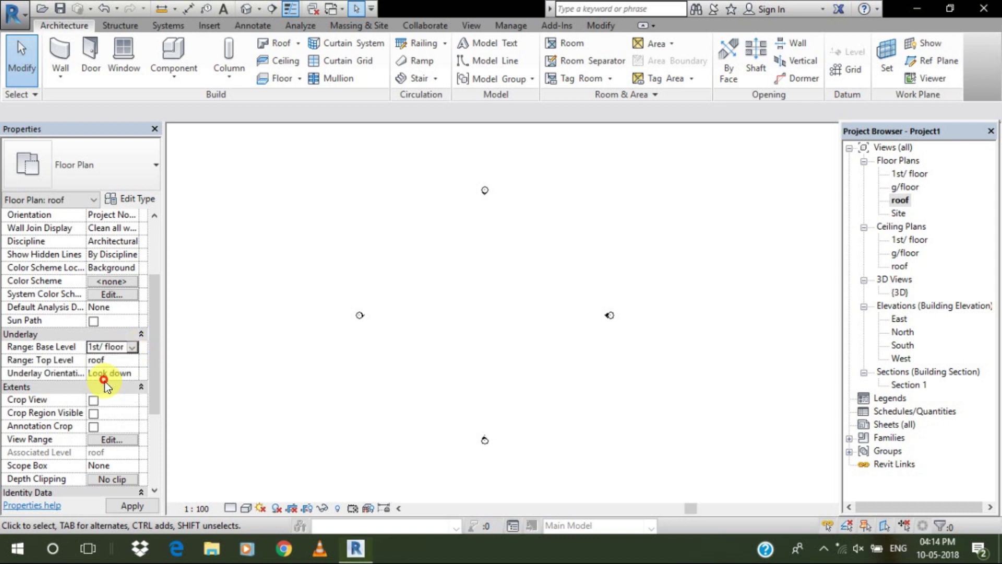
left_click(128, 509)
scroll(485, 264, "up", 5)
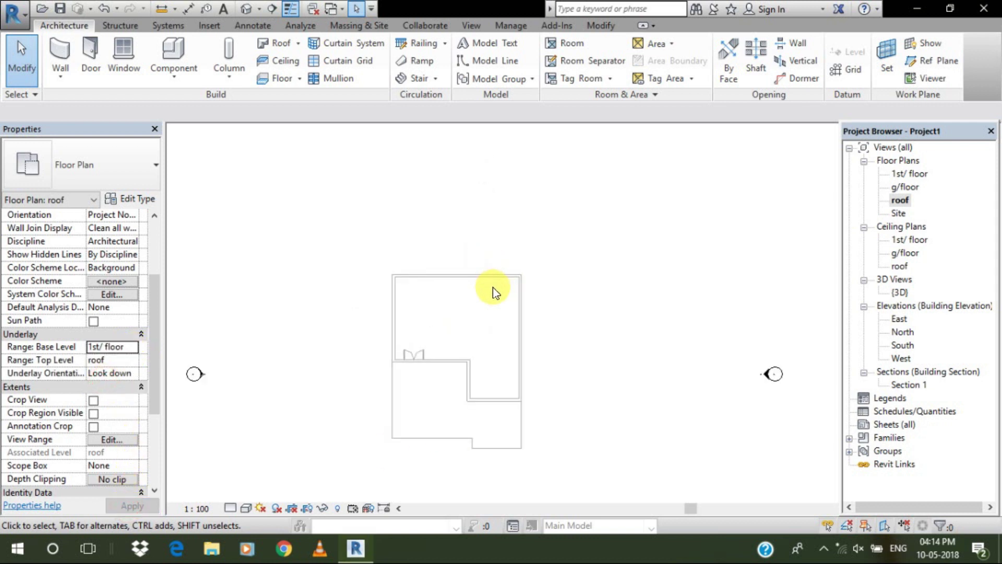
middle_click_drag(472, 353, 467, 300)
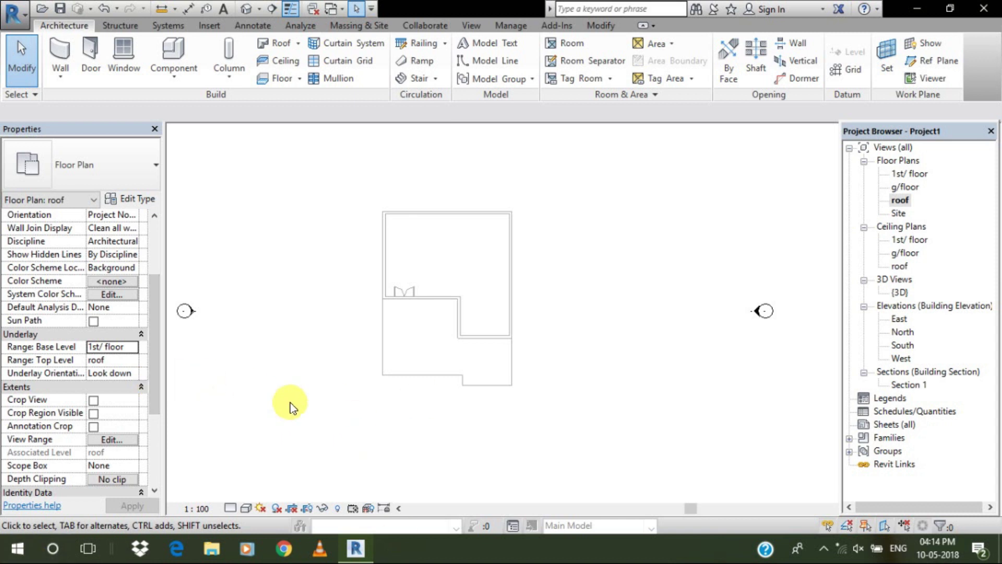
middle_click_drag(431, 282, 447, 297)
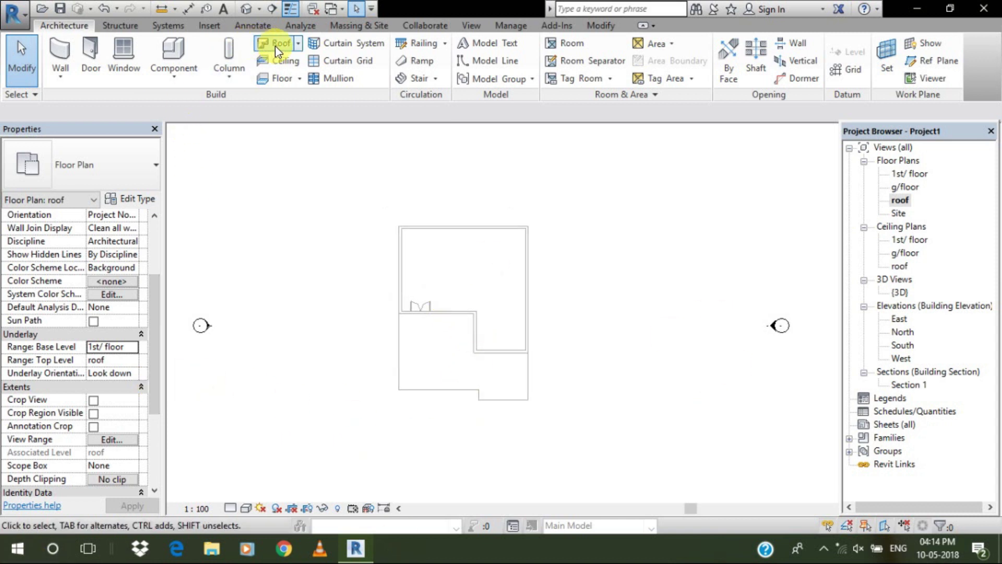
Start a roof by footprint with slope-defining edges and duplicate the Generic - 400mm roof type as roof 150
left_click(300, 44)
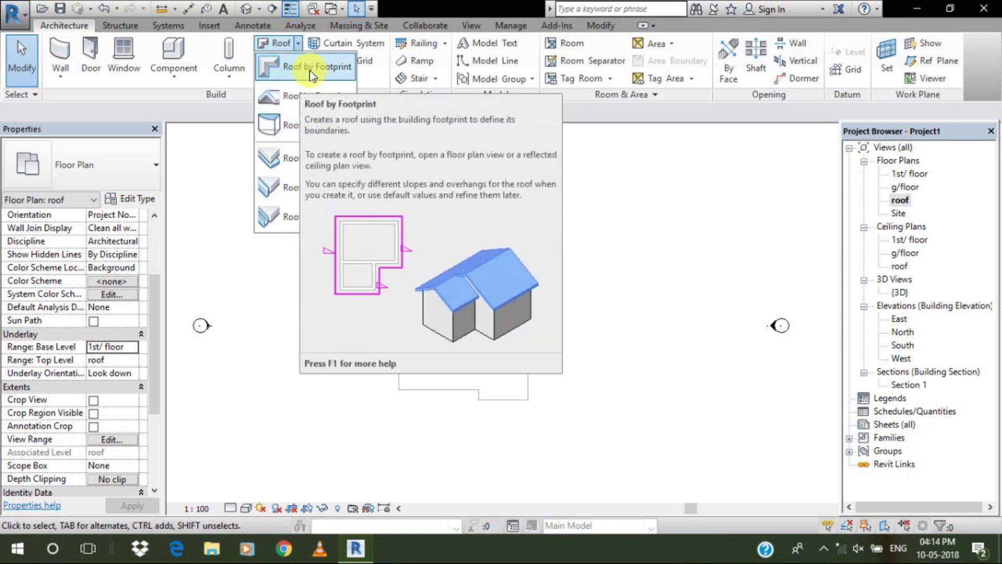
left_click(308, 70)
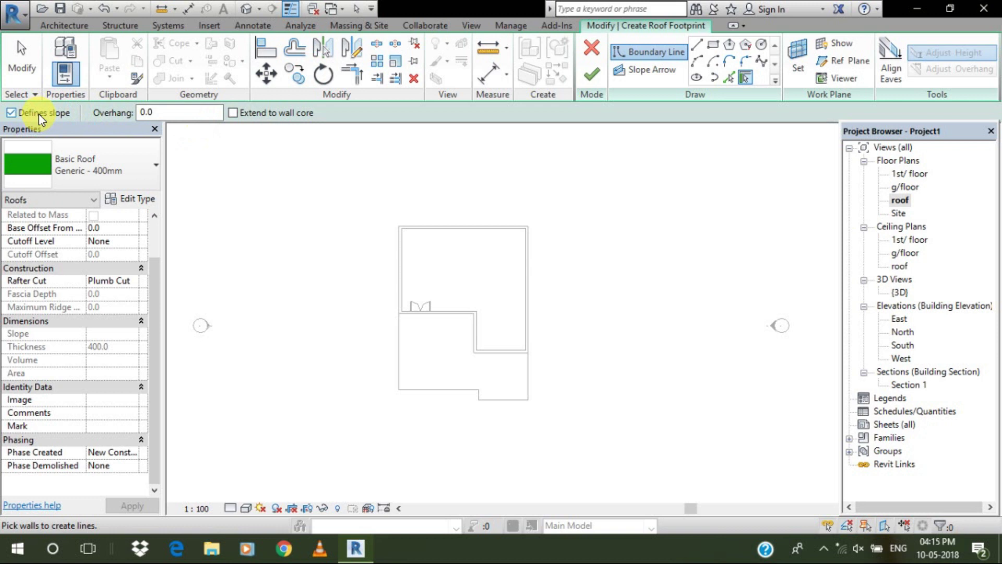
left_click(11, 113)
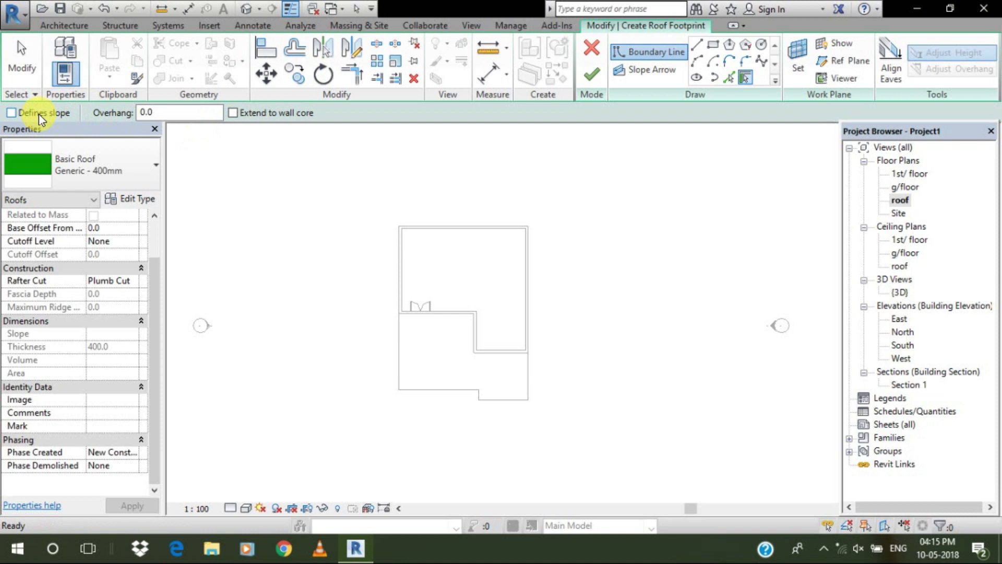
left_click(39, 114)
left_click(136, 199)
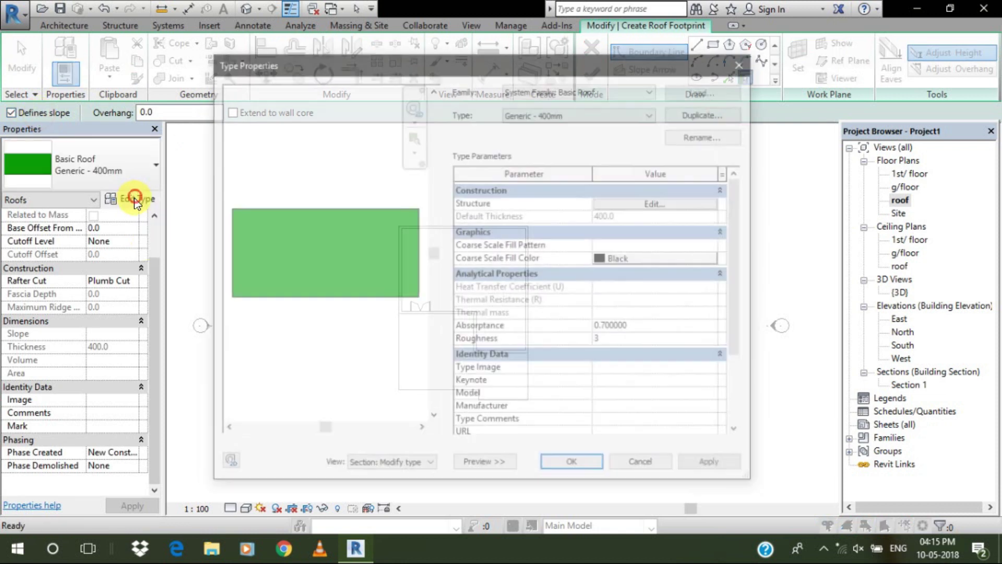
left_click(709, 112)
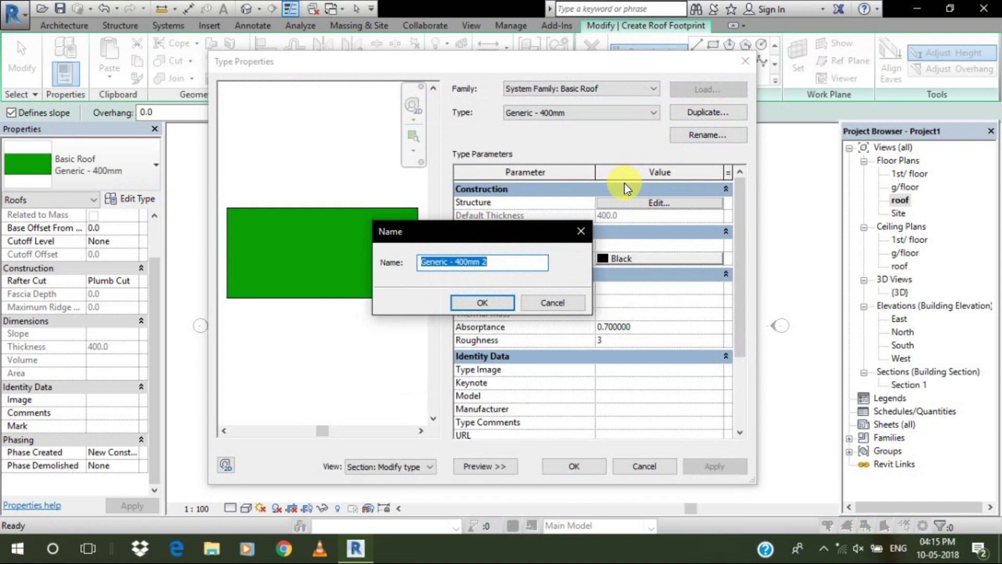
type("r")
key("BackSpace")
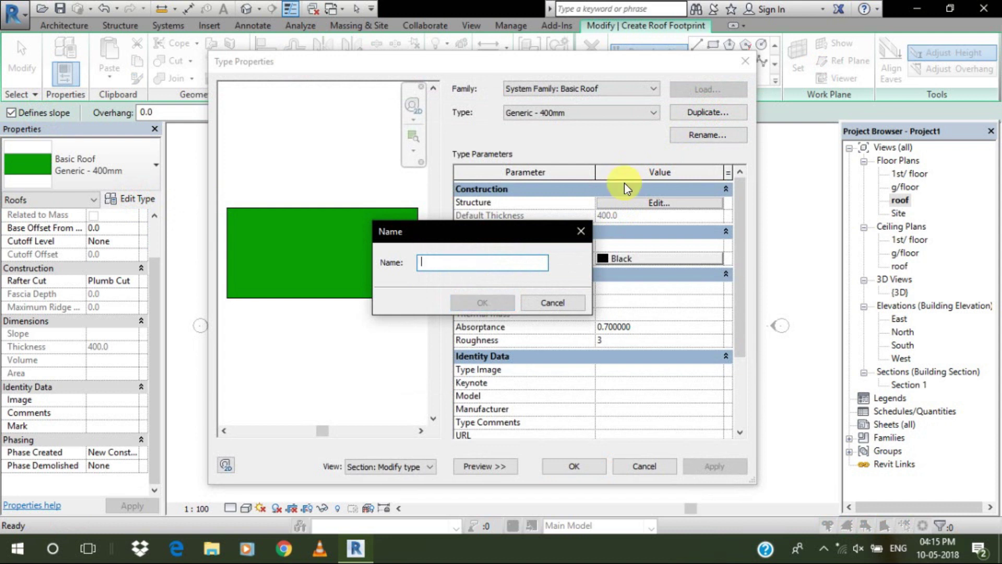
type("roof 150")
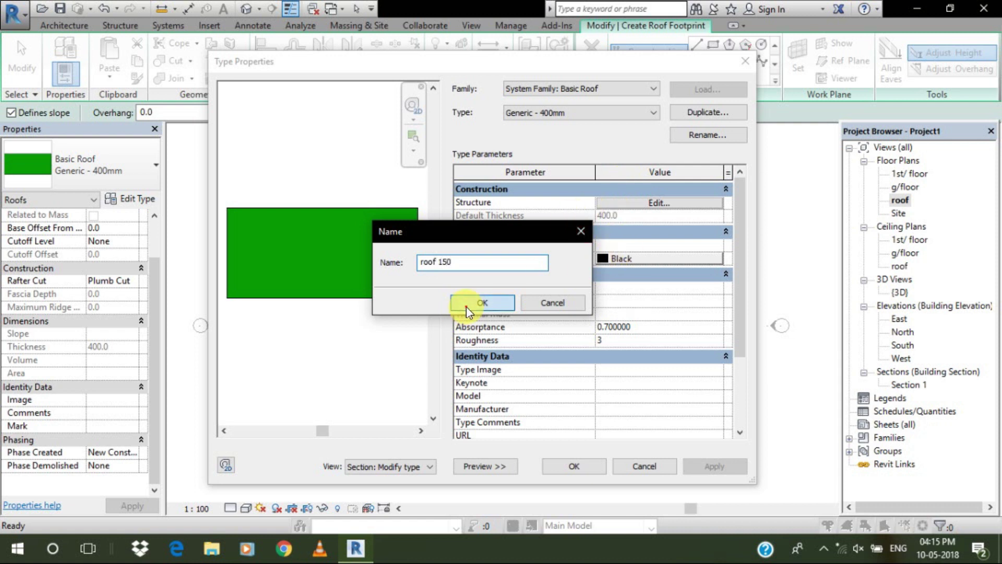
left_click(466, 306)
Set the structure layer thickness of the roof 150 type to 150 mm and apply the type
left_click(616, 204)
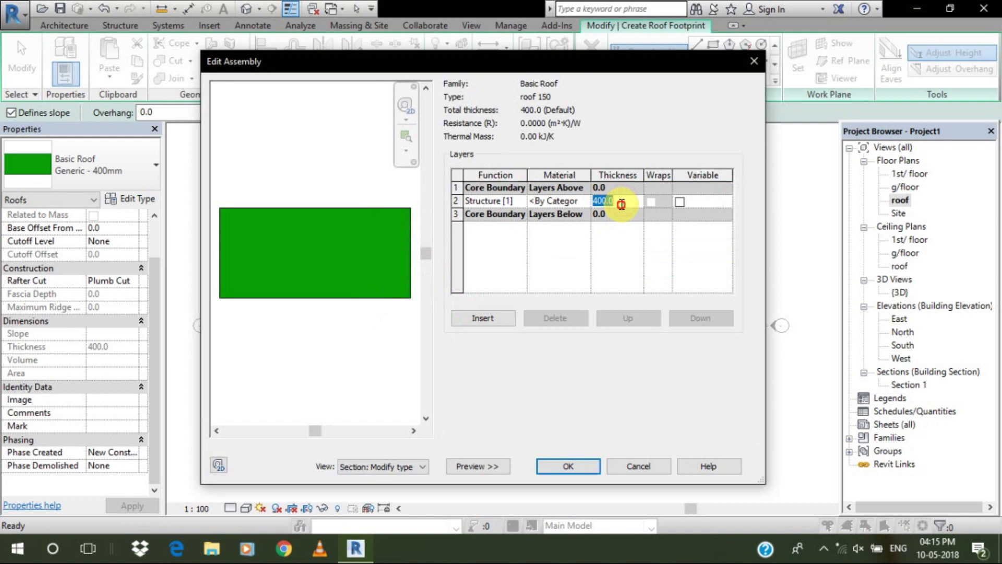
type("150")
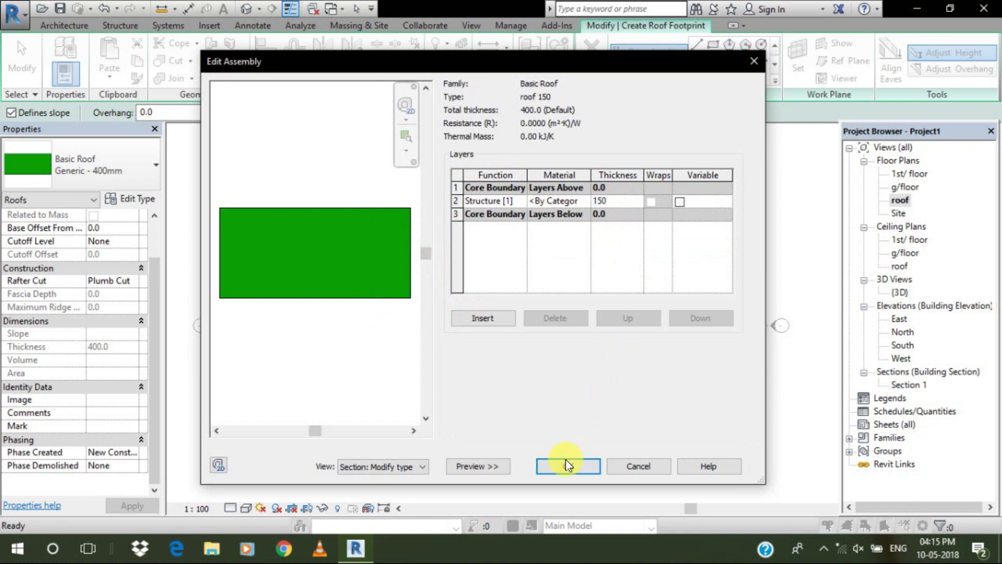
left_click(567, 465)
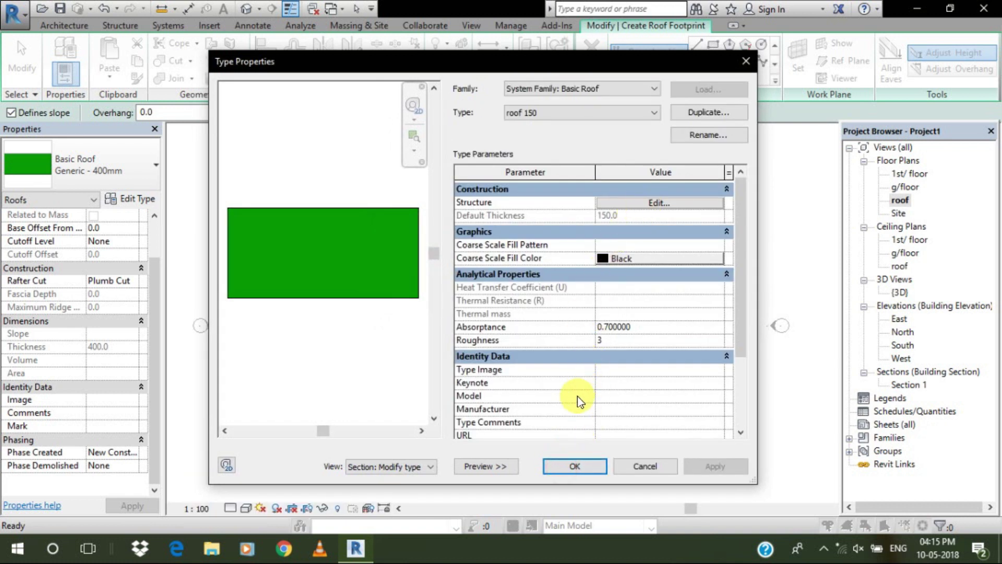
left_click(593, 465)
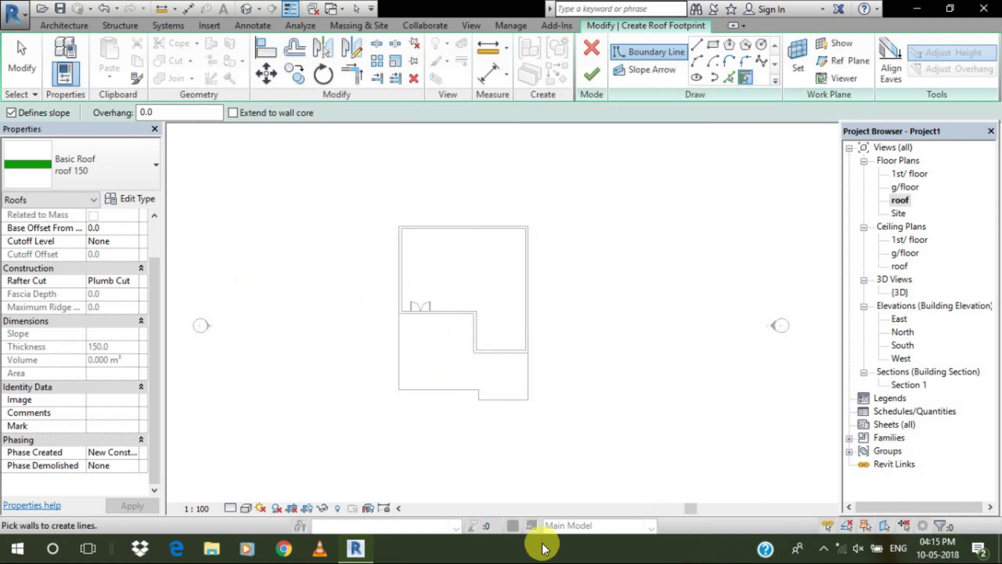
Create the roof from the whole chain of first-floor walls with a 450 mm overhang
double_click(164, 110)
type("450")
key("Return")
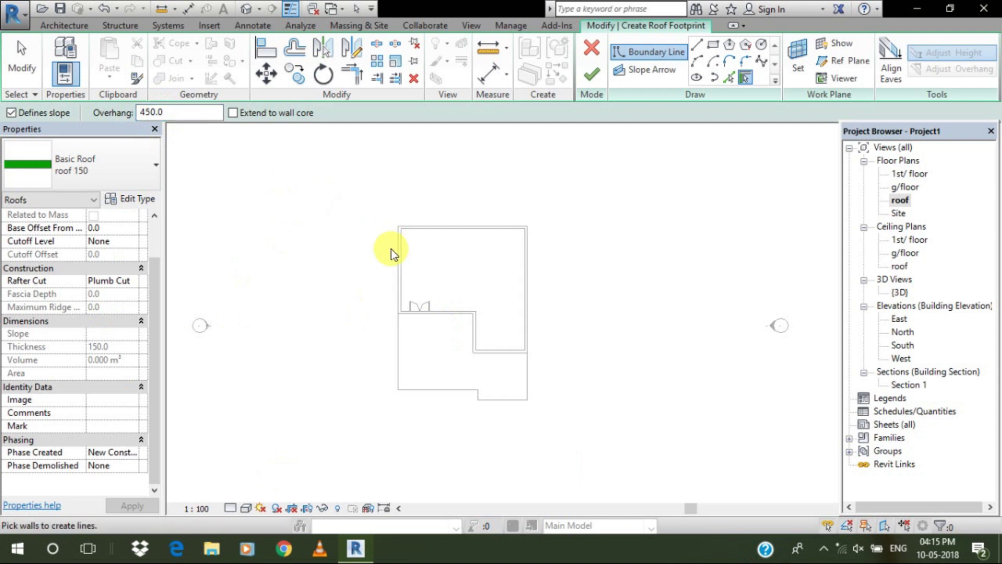
key("Tab")
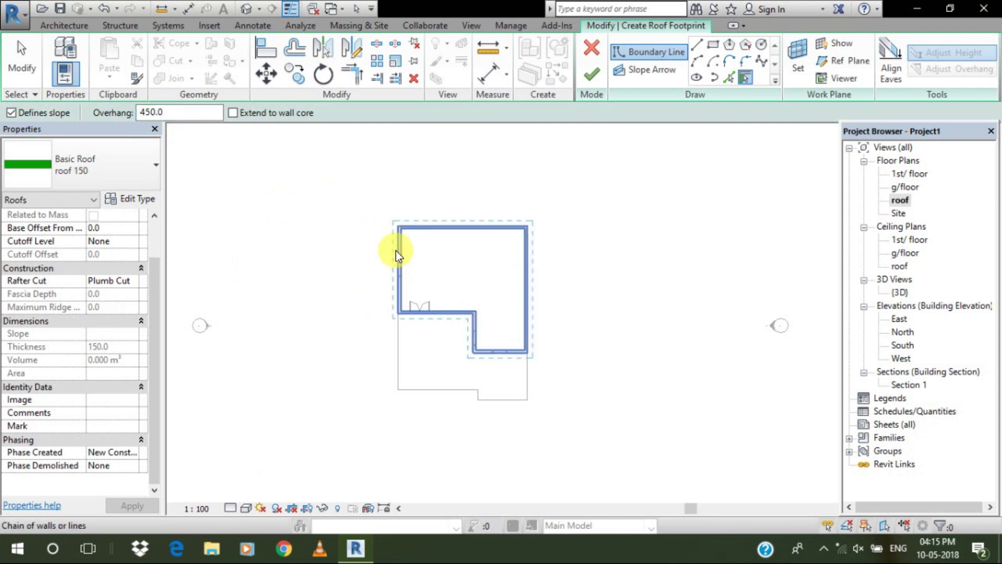
left_click(395, 251)
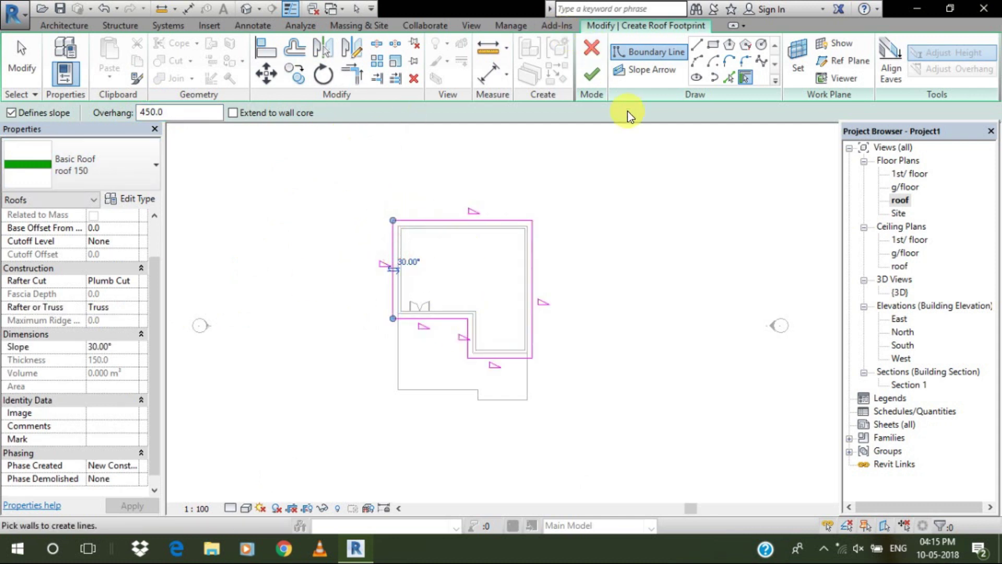
left_click(590, 76)
left_click(485, 163)
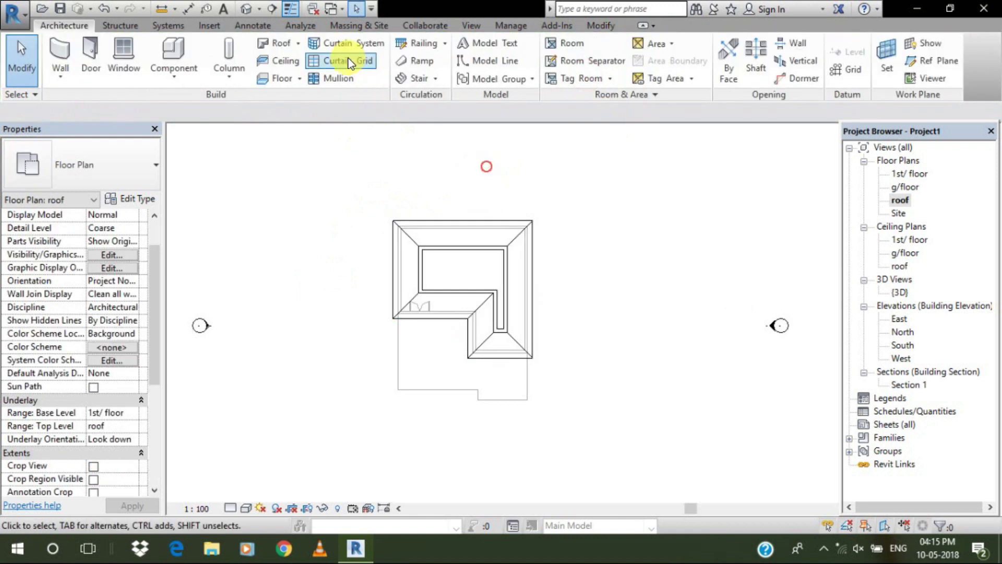
Edit the roof's footprint in the 3D view and remove the slope from the two rear edges and the long front-right edge
left_click(245, 13)
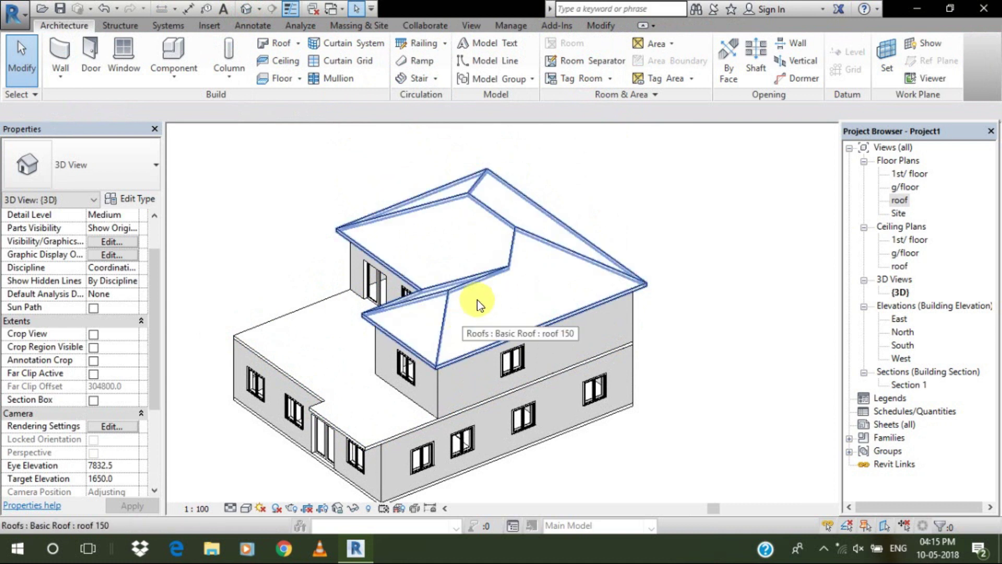
left_click(520, 258)
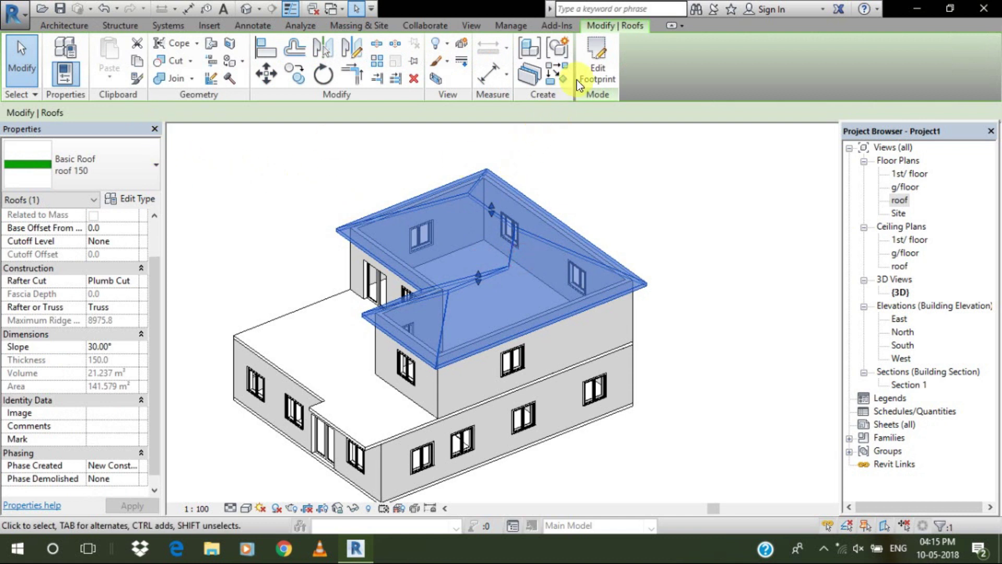
left_click(595, 66)
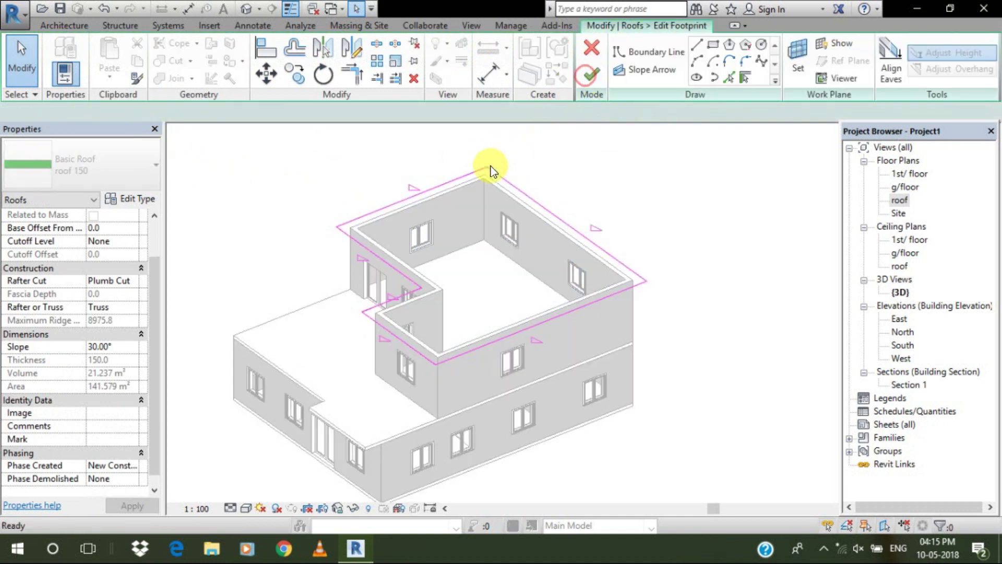
left_click(452, 181)
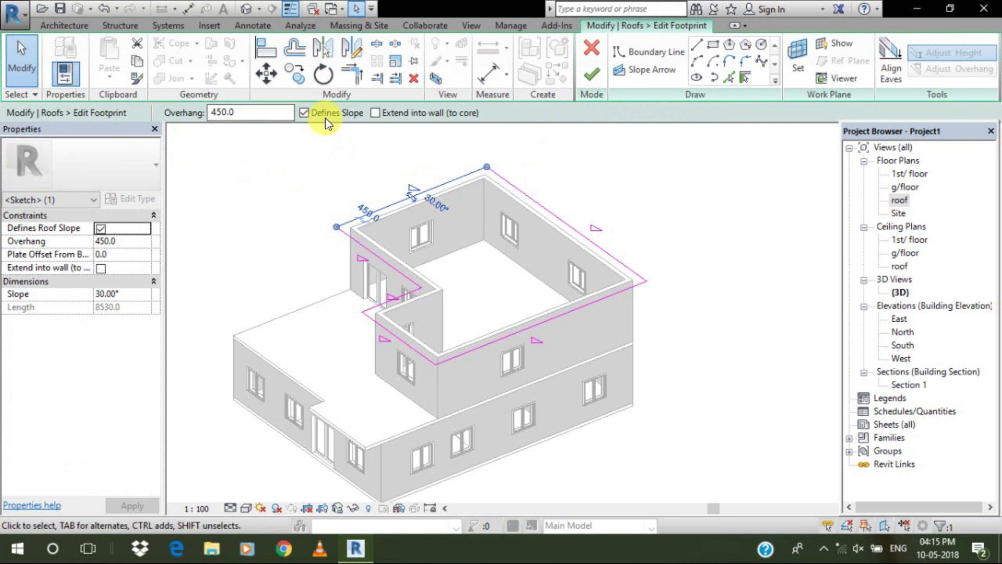
left_click(522, 195)
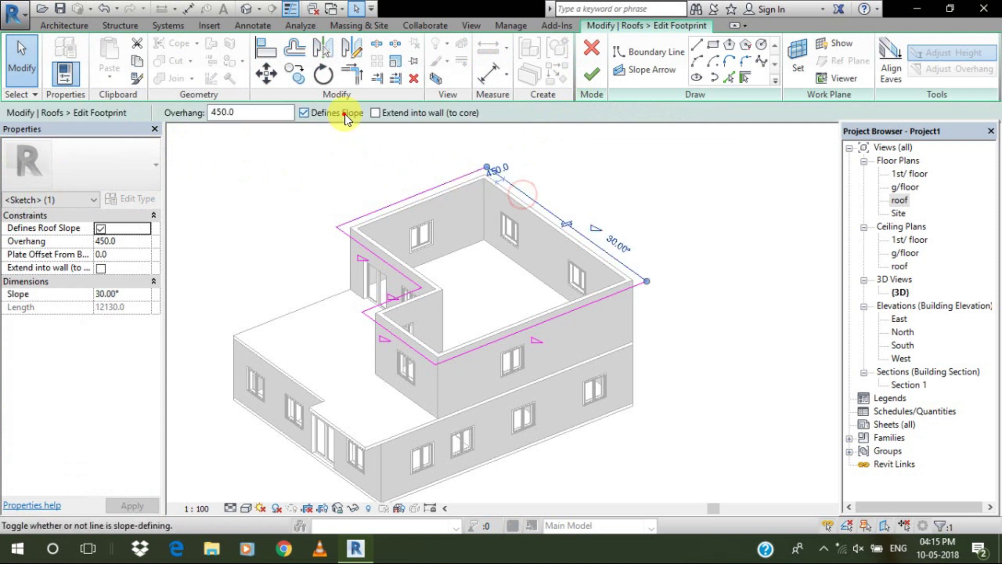
left_click(612, 292)
left_click(339, 113)
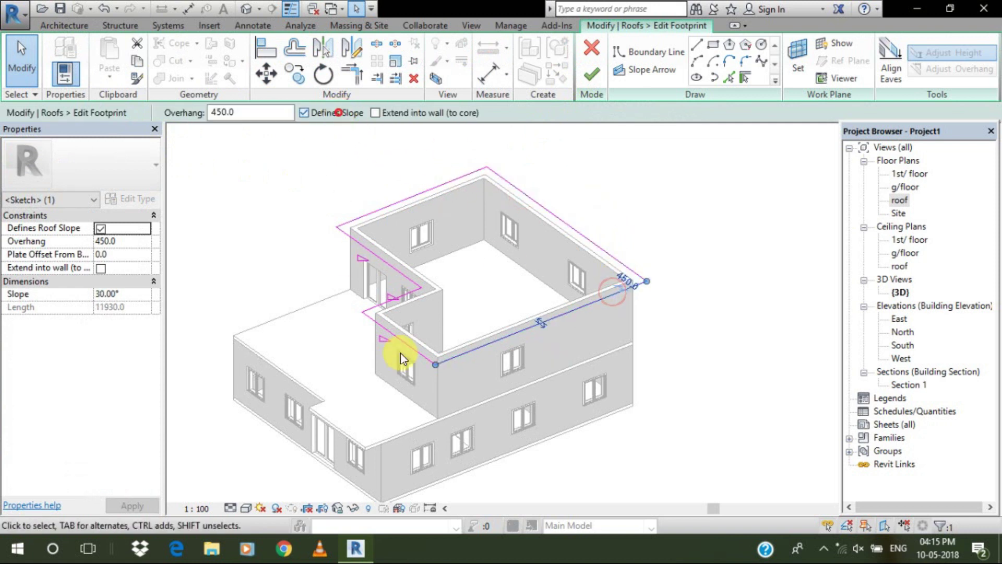
Remove the slope from the three remaining footprint edges around the stepped front and finish the flat roof
left_click(419, 353)
left_click(326, 112)
left_click(374, 308)
left_click(315, 113)
left_click(400, 269)
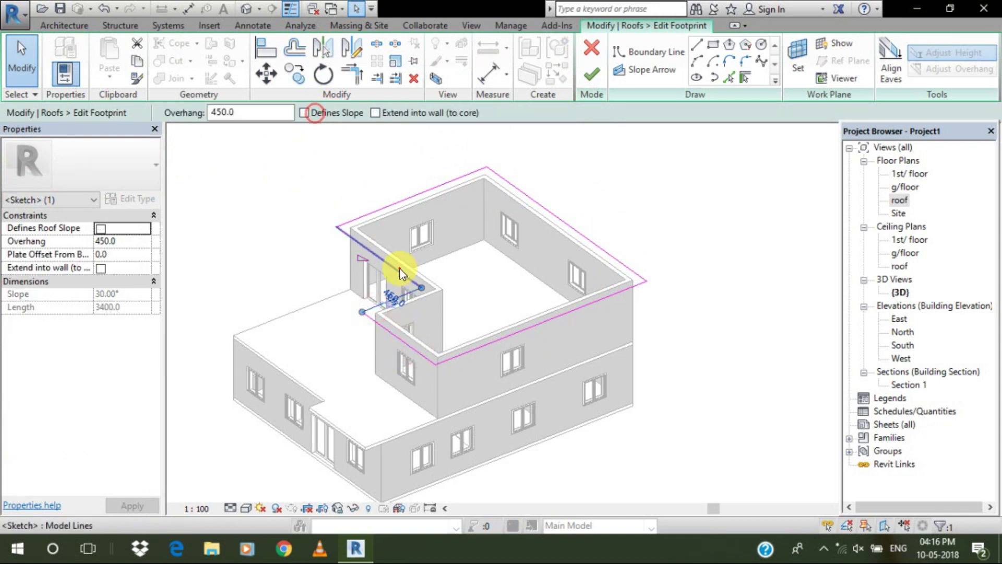
left_click(336, 116)
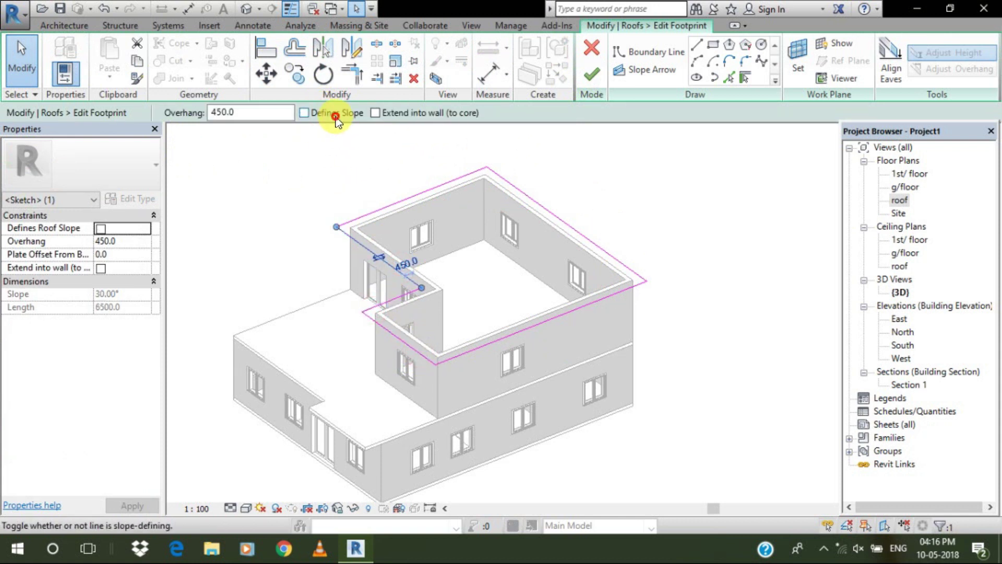
left_click(591, 76)
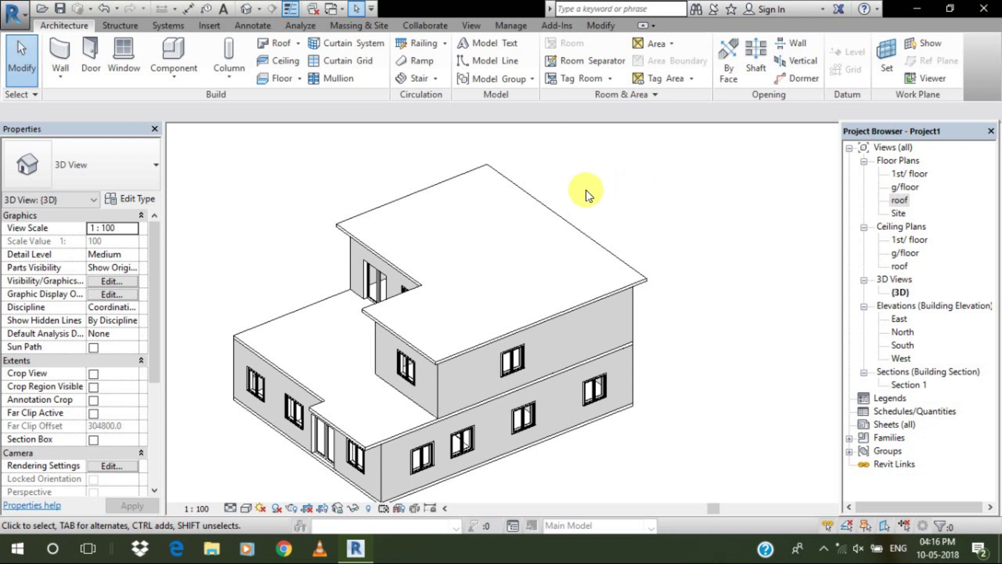
Open the g/floor floor plan
scroll(586, 188, "down", 2)
double_click(908, 174)
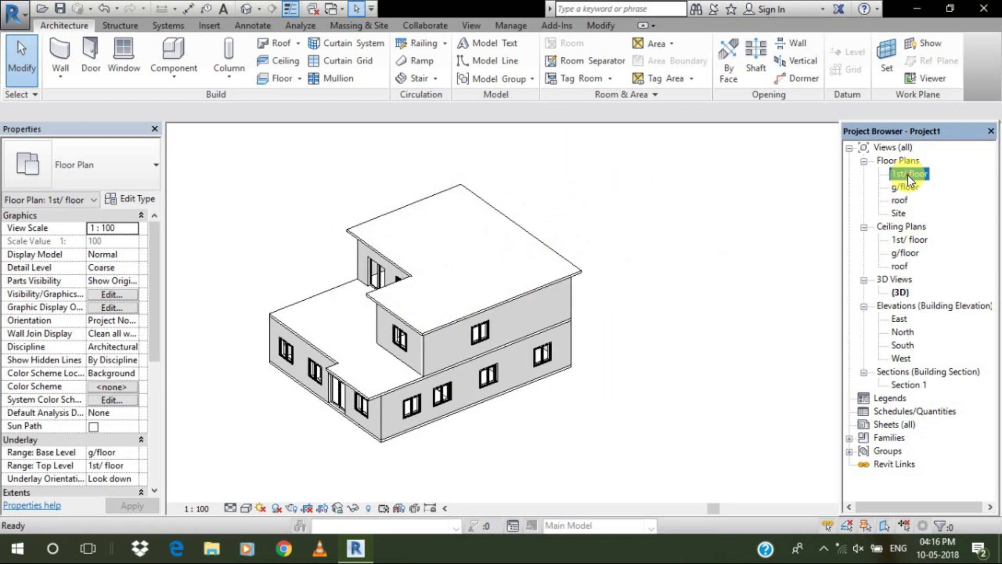
double_click(898, 188)
scroll(385, 418, "up", 2)
scroll(459, 398, "down", 3)
middle_click_drag(459, 398, 487, 350)
scroll(498, 382, "up", 1)
scroll(395, 365, "down", 1)
middle_click_drag(395, 365, 397, 377)
scroll(397, 377, "up", 1)
middle_click_drag(416, 351, 376, 312)
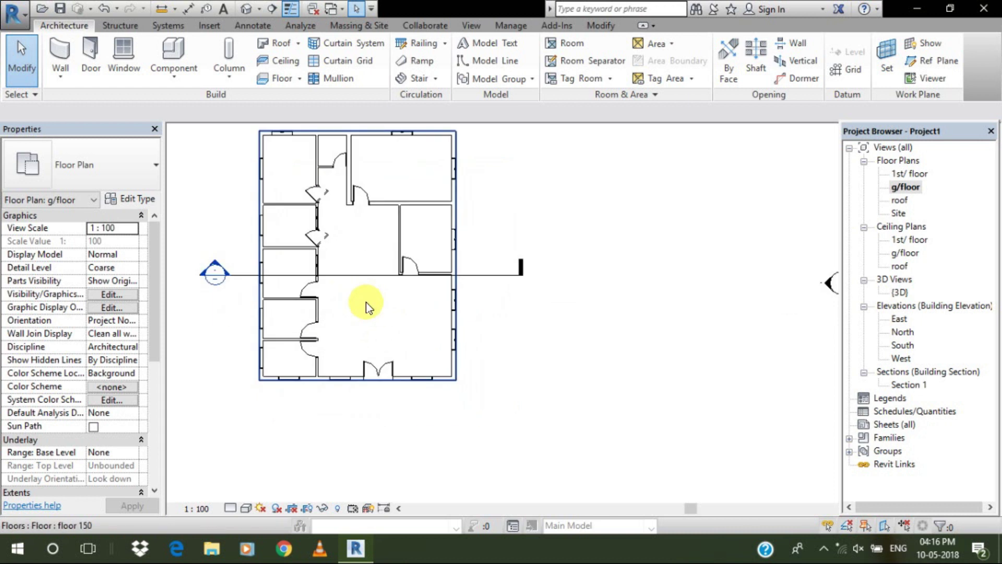
middle_click_drag(530, 337, 511, 324)
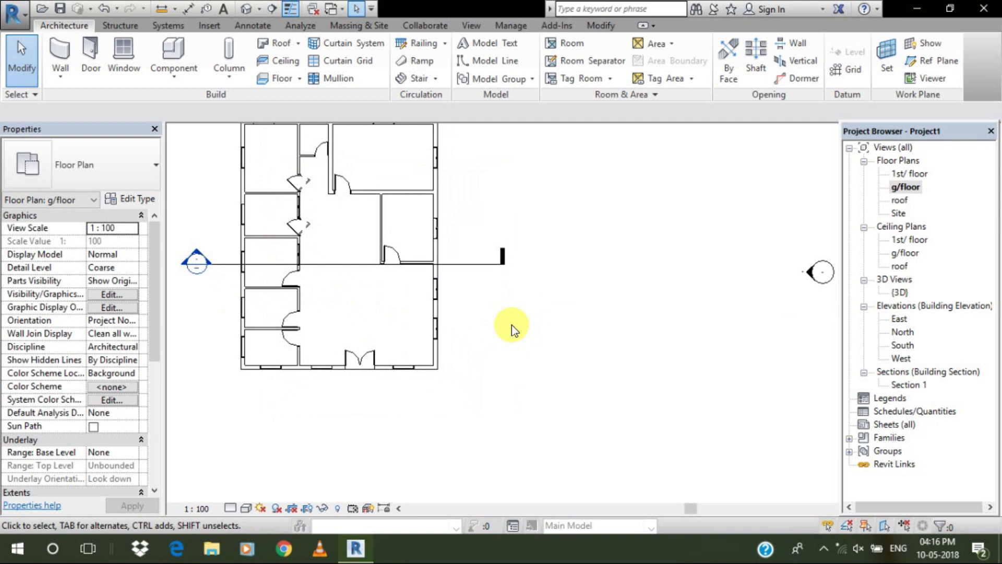
Draw a short horizontal wall of type Curtain Wall in the empty area to the right of the house
left_click(57, 54)
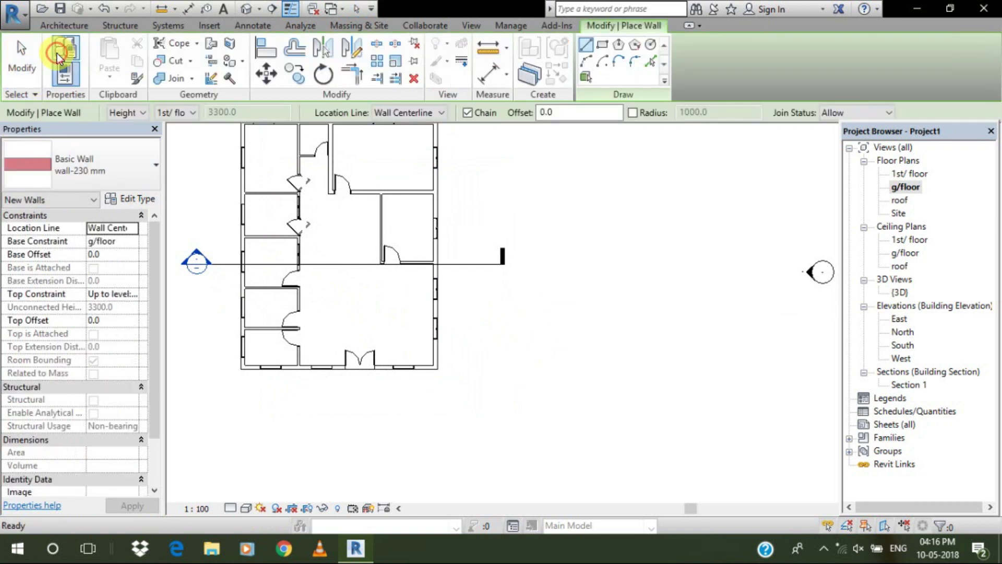
left_click(103, 163)
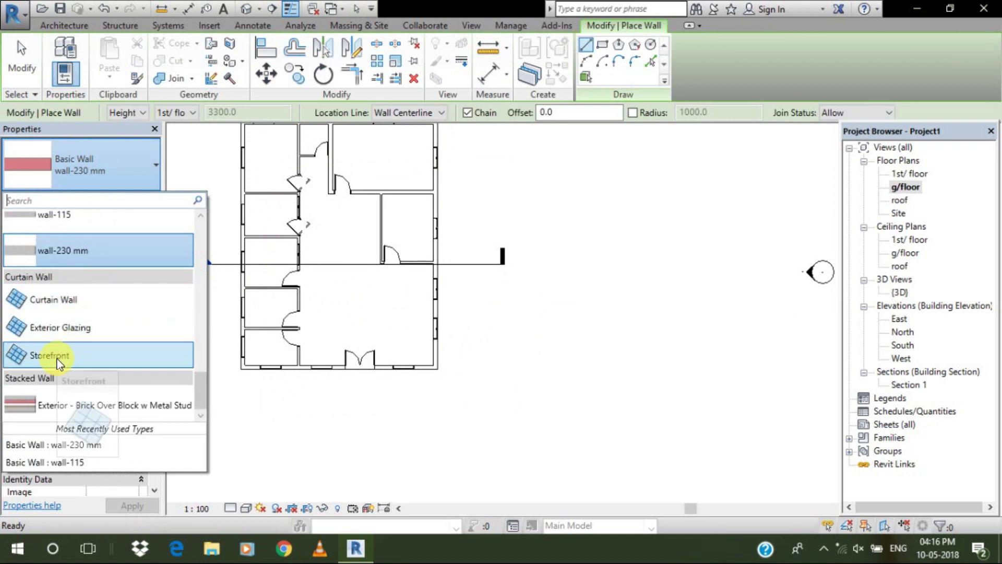
left_click(60, 308)
left_click(506, 342)
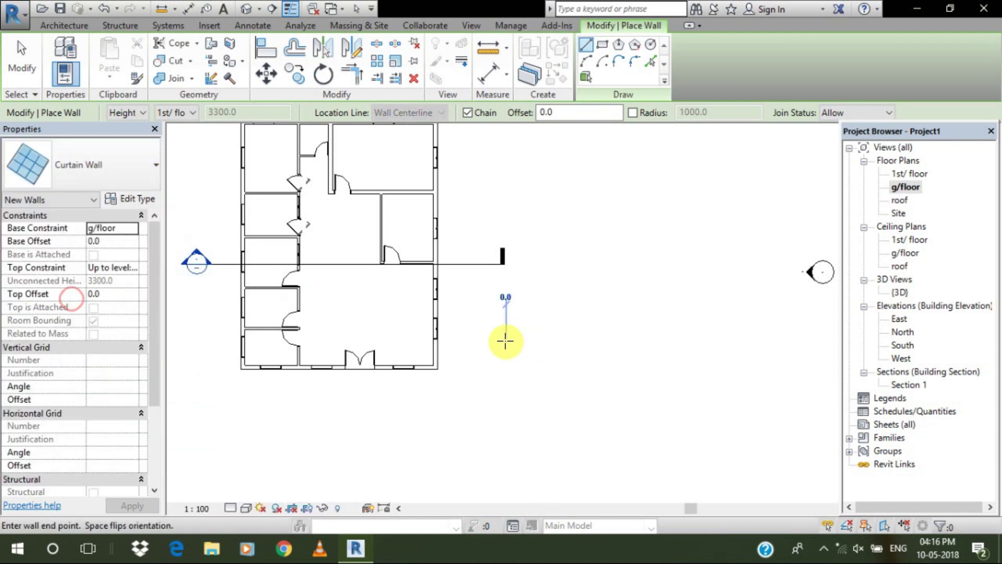
left_click(563, 340)
key("Escape")
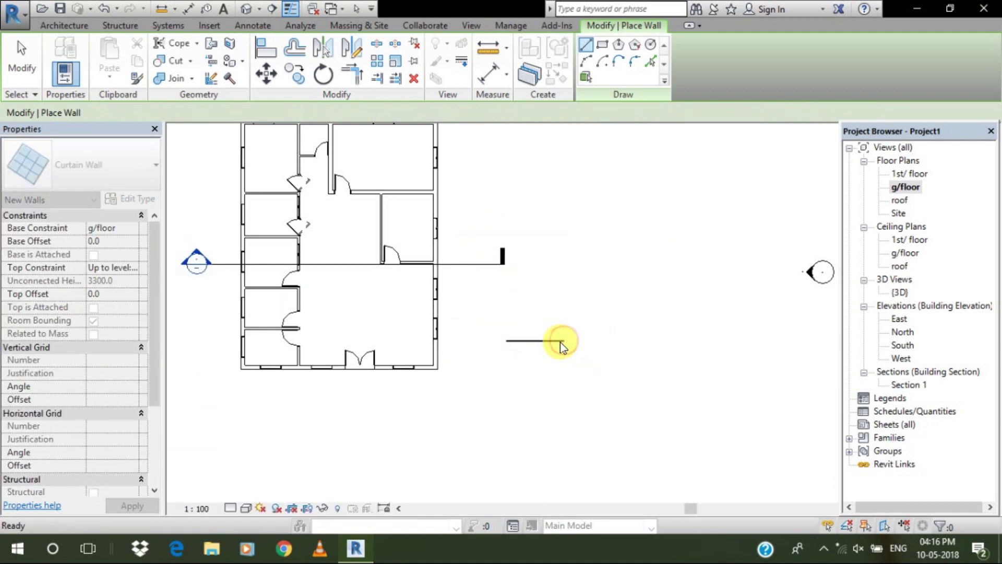
Draw a horizontal Exterior Glazing curtain wall continuing from the right end of the first curtain wall segment
left_click(95, 169)
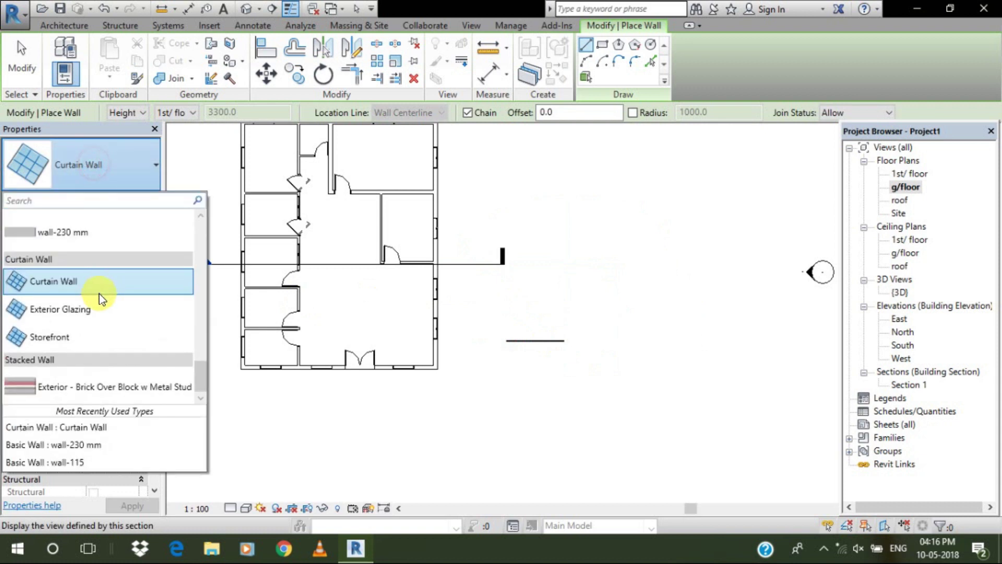
left_click(89, 313)
left_click(564, 341)
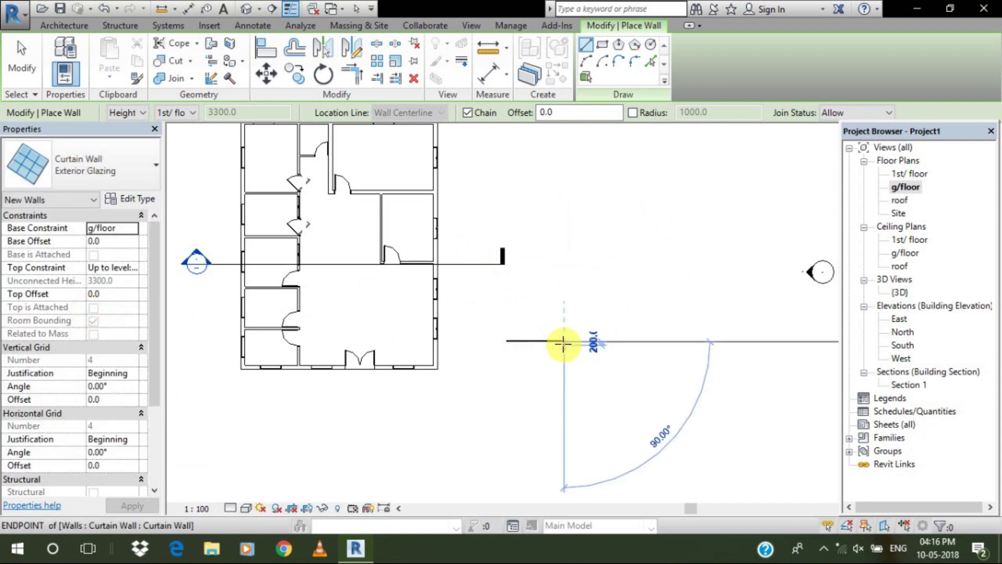
left_click(612, 341)
key("Escape")
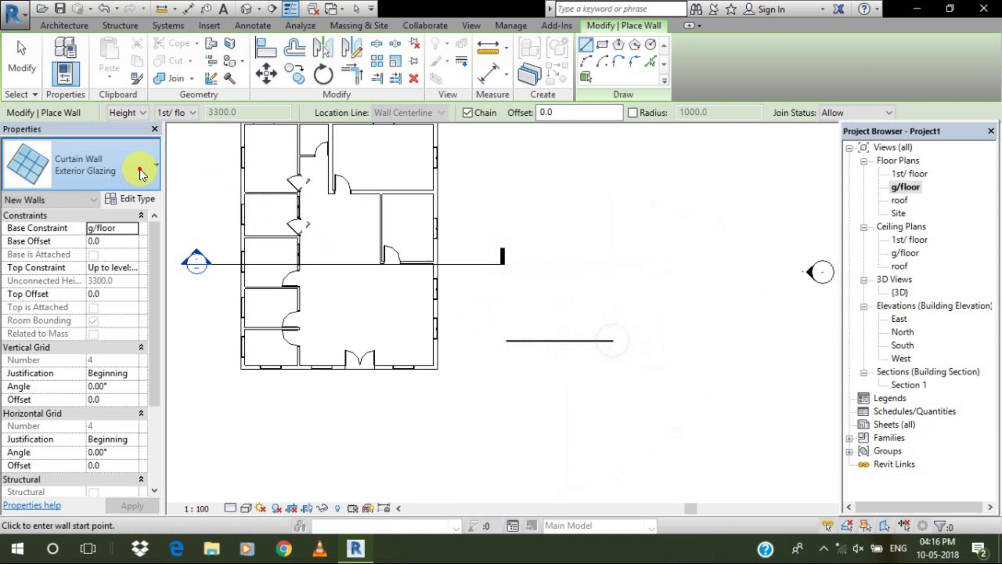
Draw a horizontal Storefront curtain wall continuing from the right end of the Exterior Glazing segment
left_click(140, 168)
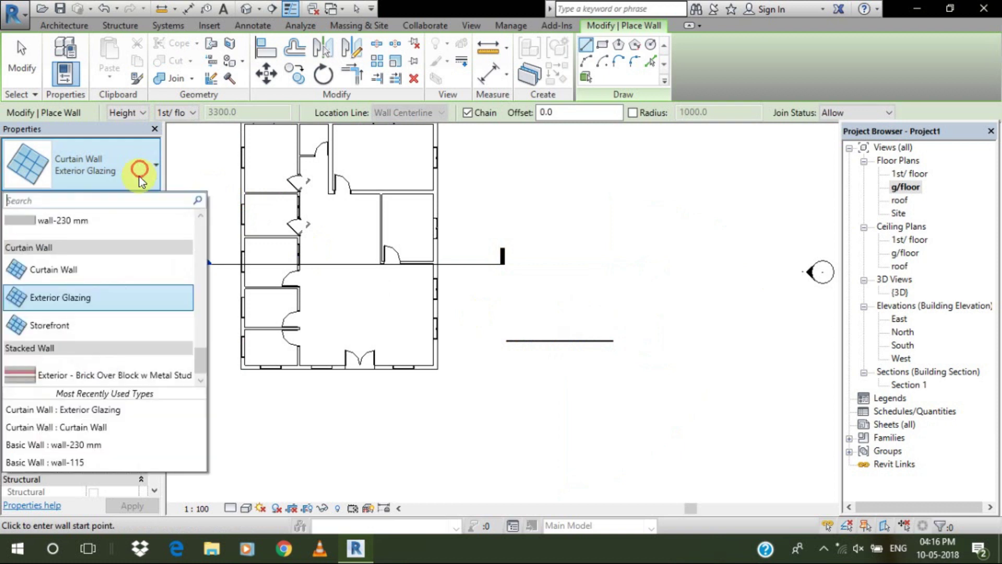
left_click(46, 330)
left_click(614, 342)
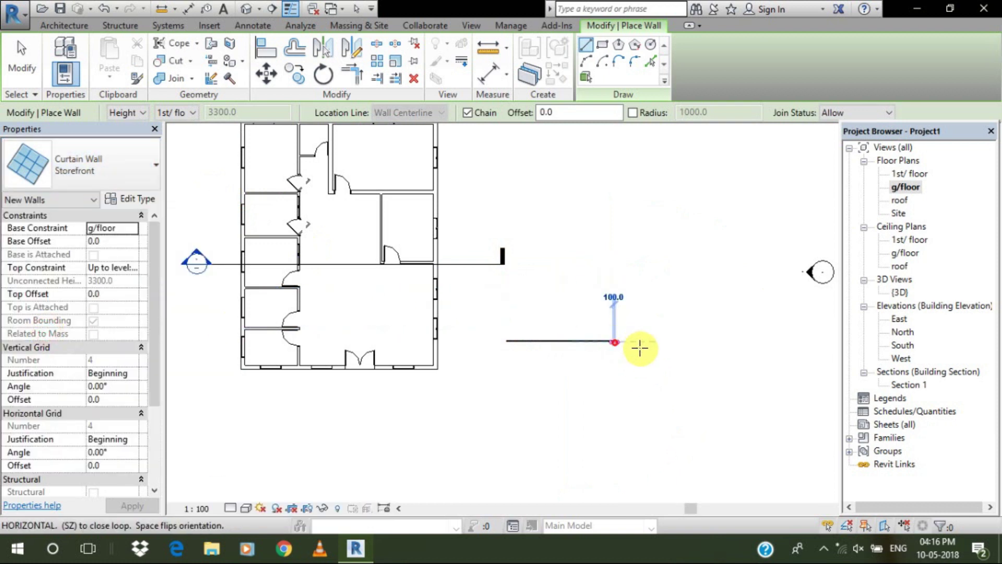
left_click(672, 344)
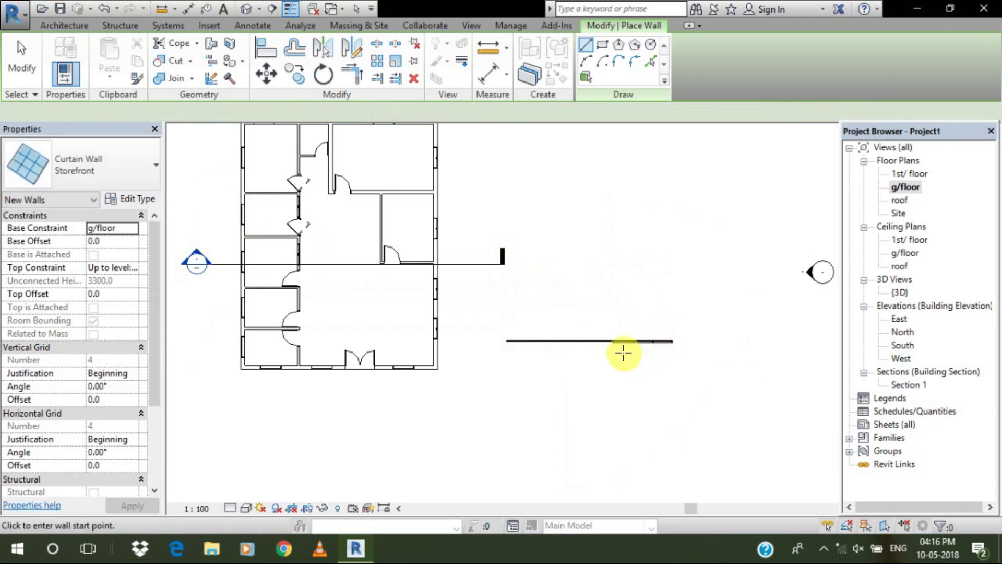
key("Escape")
key("Escape")
Open the 3D view and examine the Curtain Wall, Exterior Glazing and Storefront segments beside the house
left_click(245, 9)
scroll(459, 313, "up", 5)
middle_click_drag(425, 458, 423, 403)
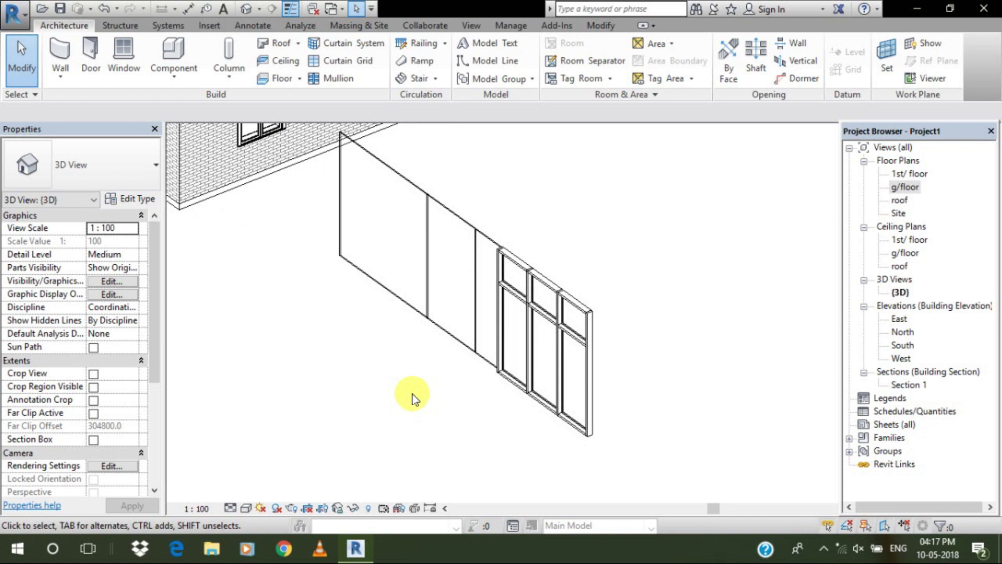
middle_click_drag(388, 251, 420, 337)
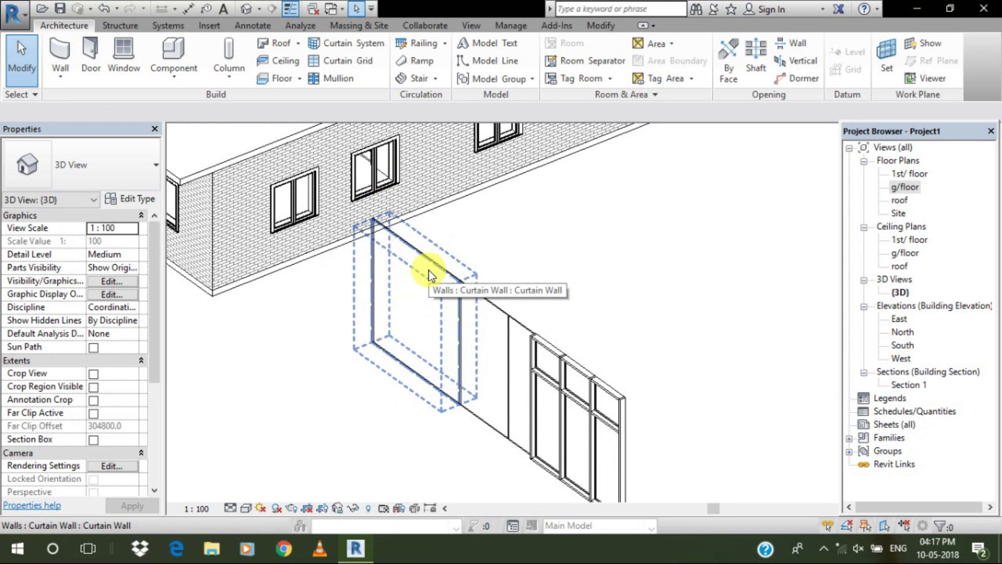
left_click(552, 260)
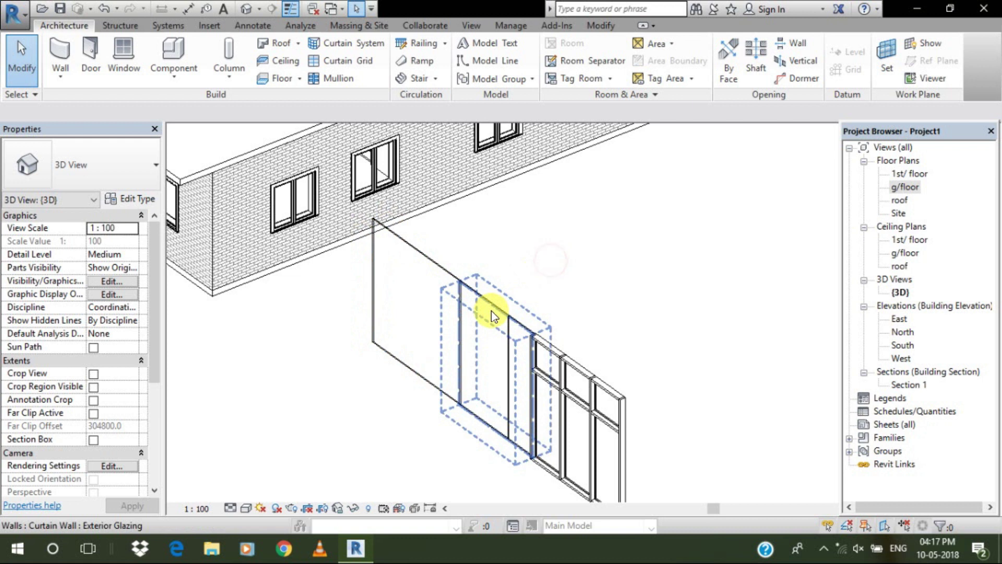
left_click(577, 275)
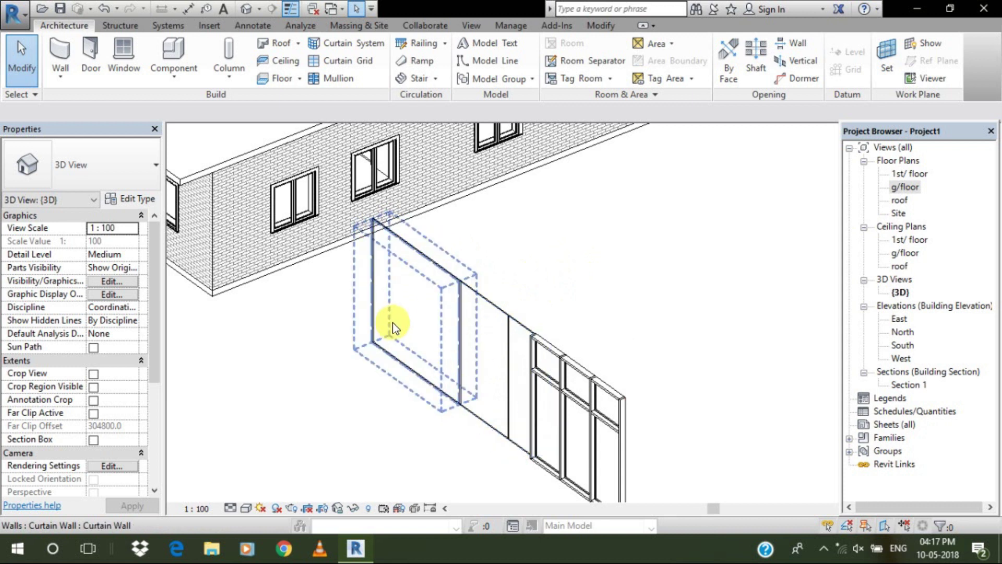
left_click(514, 325)
left_click(650, 323)
middle_click_drag(650, 322, 670, 260)
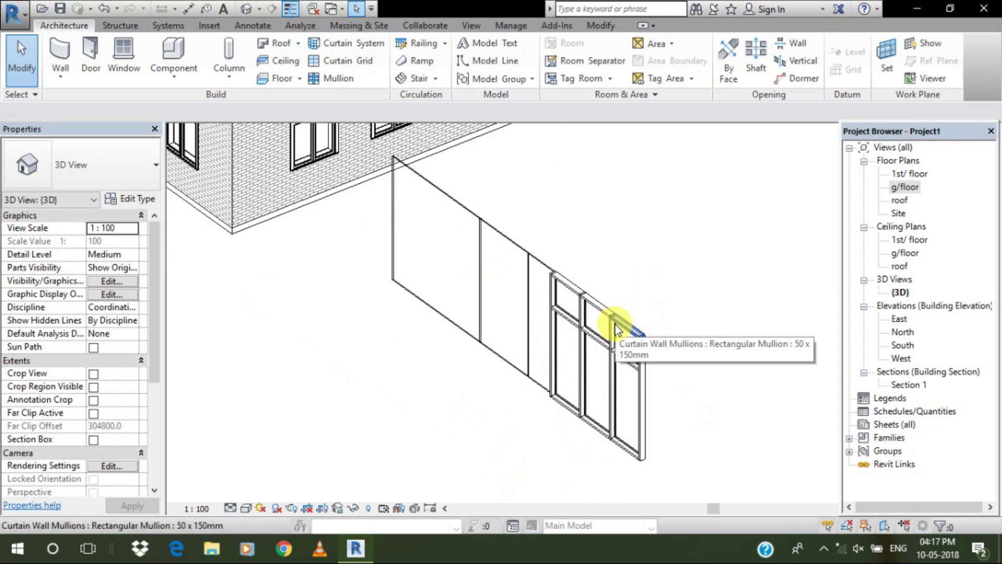
scroll(616, 329, "up", 2)
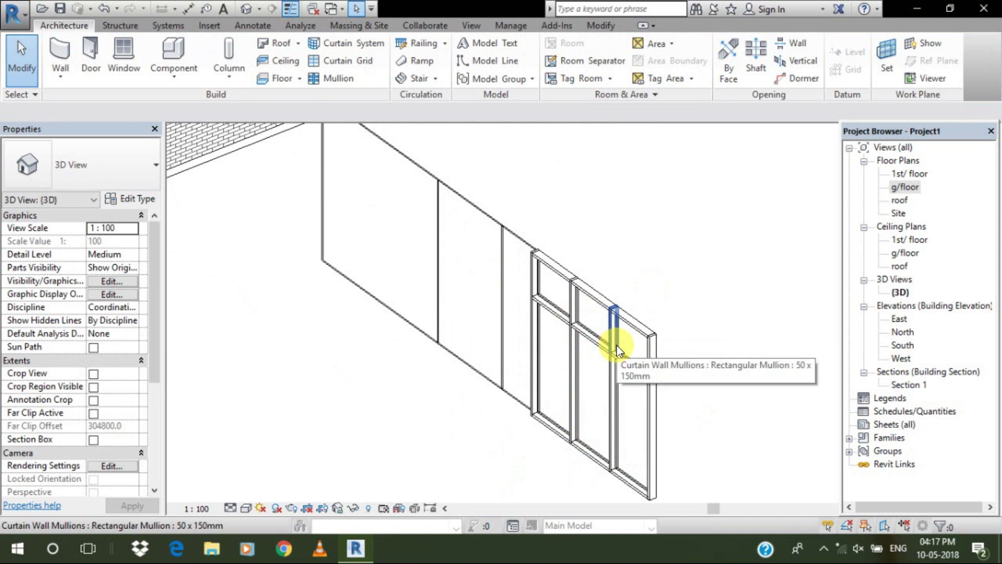
middle_click_drag(397, 361, 540, 442)
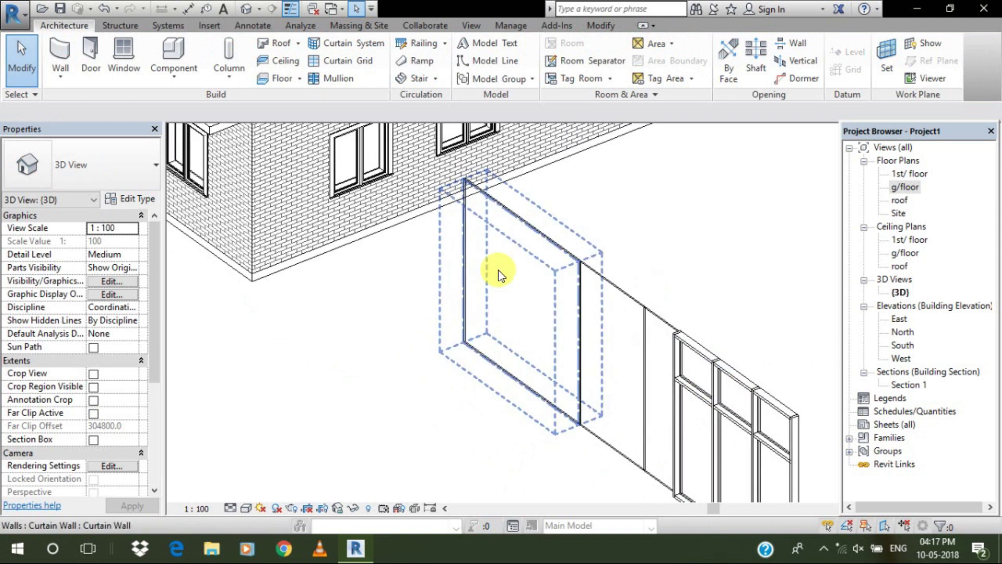
left_click(507, 230)
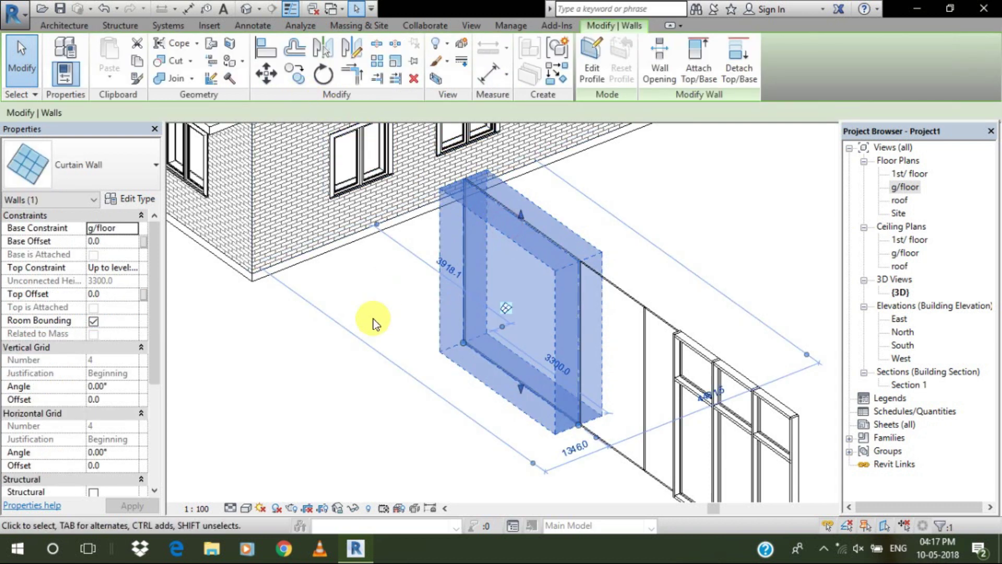
left_click(340, 368)
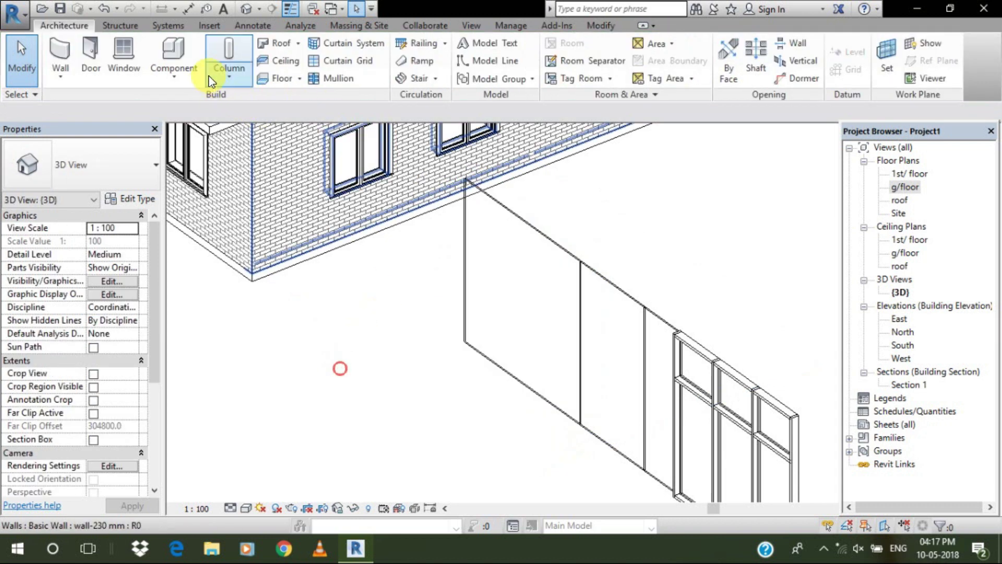
Divide the plain Curtain Wall segment into a four-by-four curtain grid at 825 mm spacing, using All Except Picked placement
left_click(348, 65)
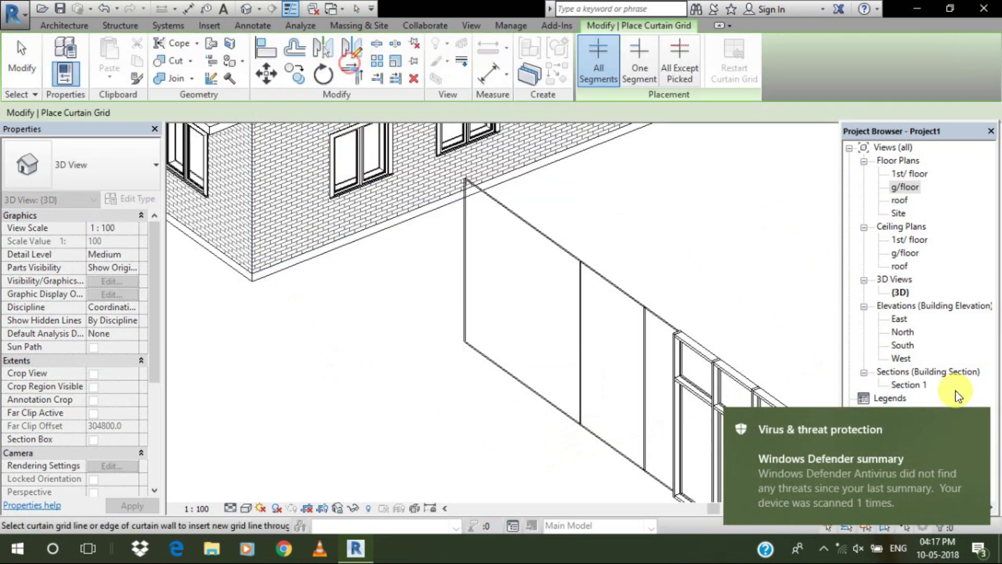
left_click(979, 422)
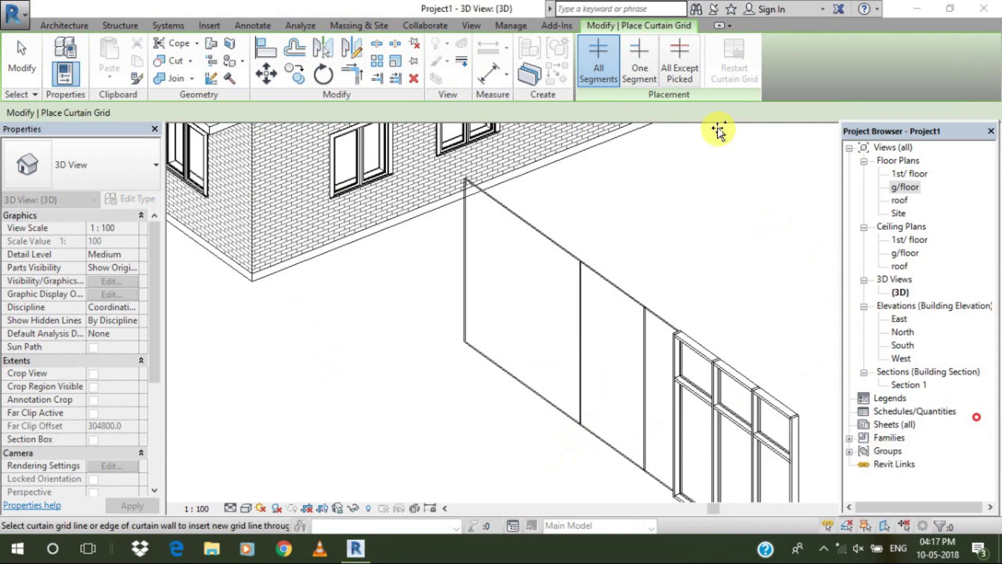
left_click(681, 70)
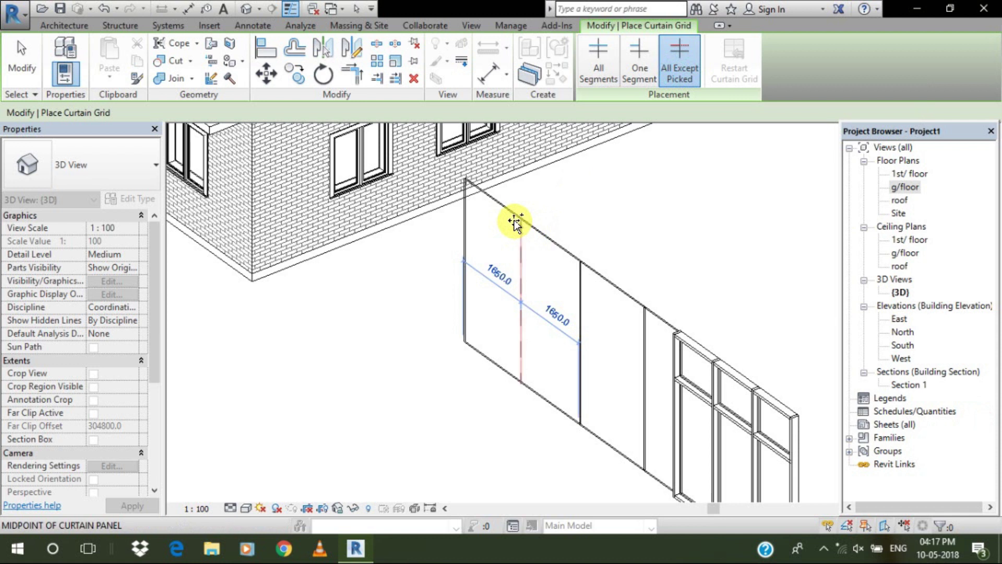
left_click(514, 222)
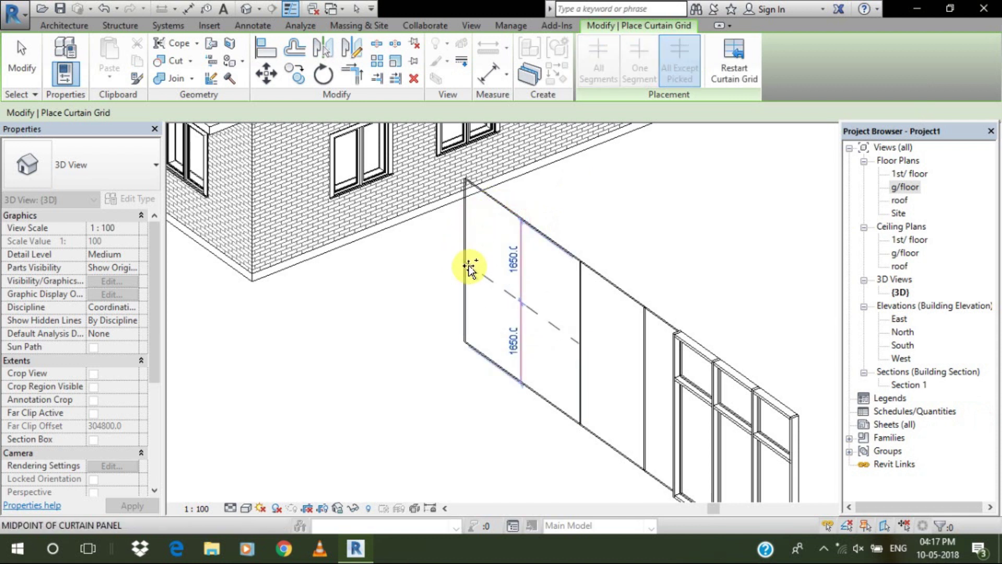
left_click(490, 209)
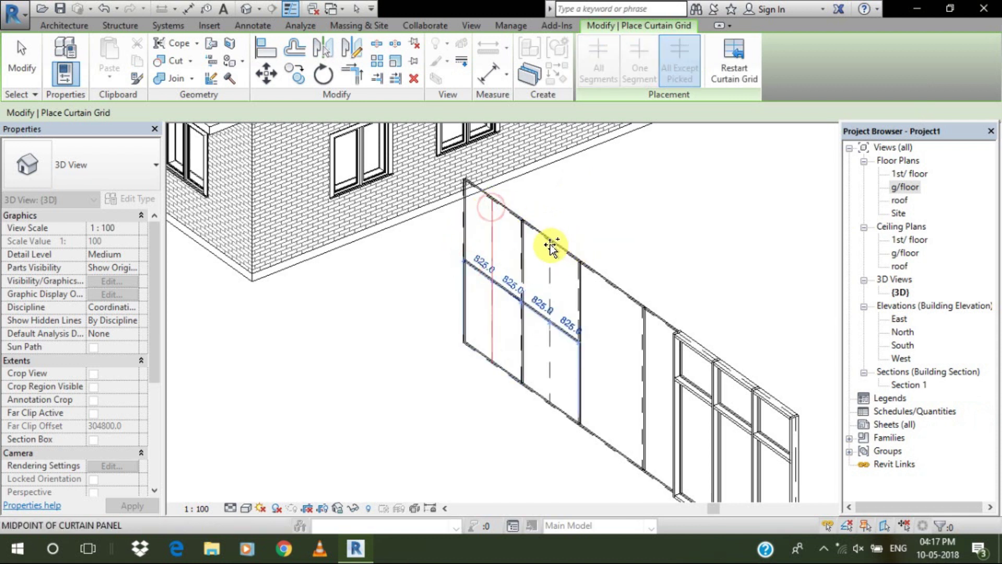
left_click(550, 245)
left_click(461, 309)
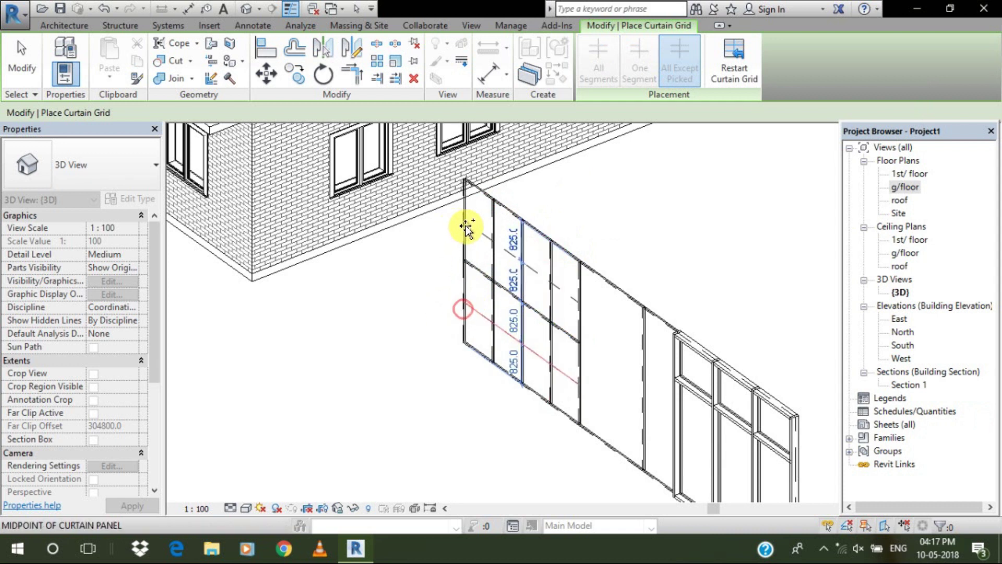
left_click(466, 228)
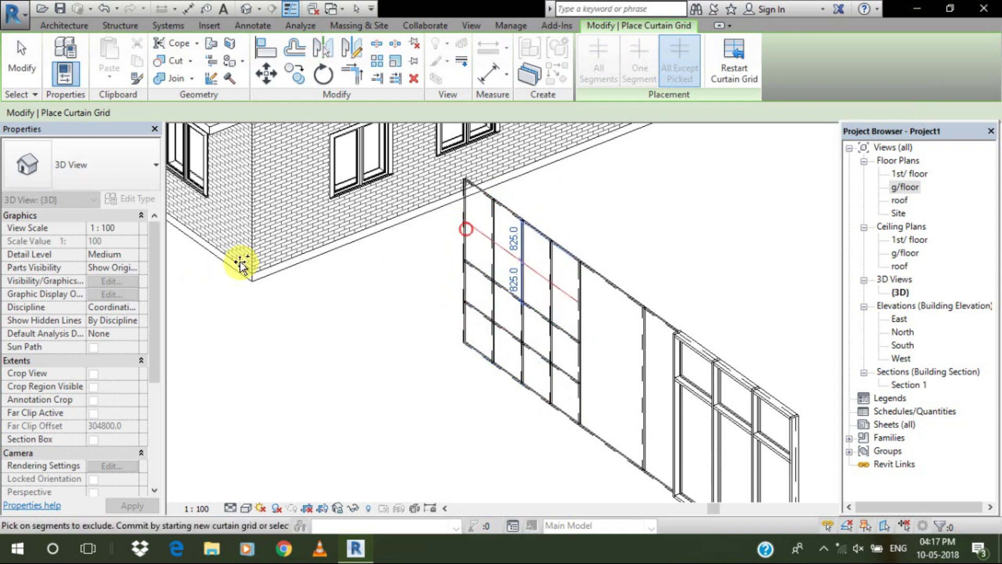
left_click(20, 57)
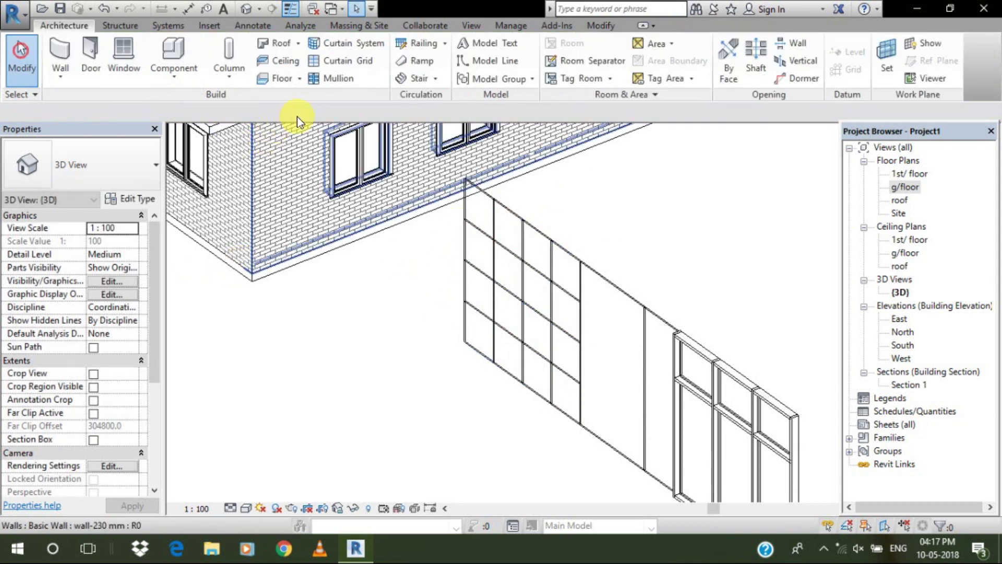
Place 50 x 150mm rectangular mullions on all grid lines of the gridded Curtain Wall segment
left_click(327, 82)
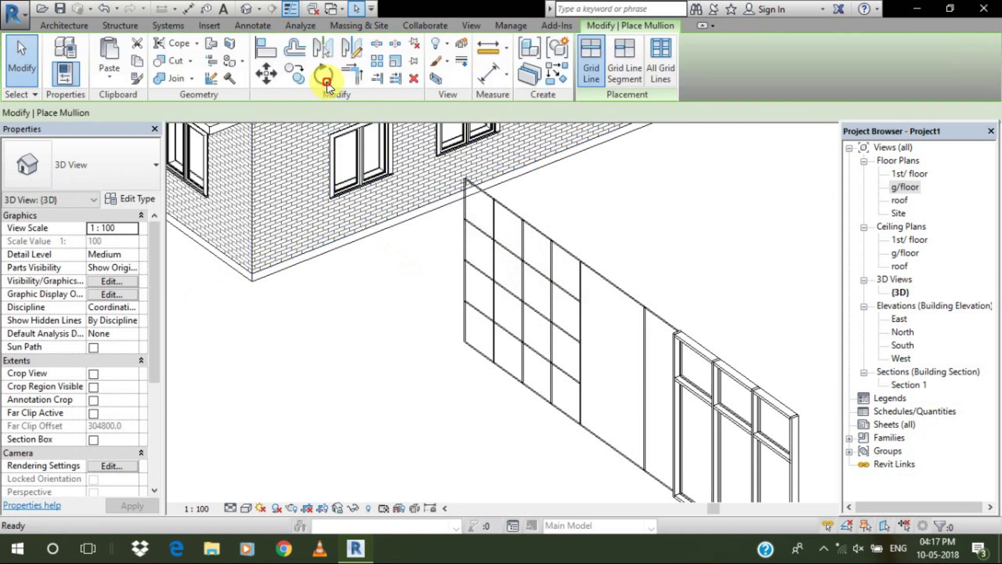
left_click(666, 86)
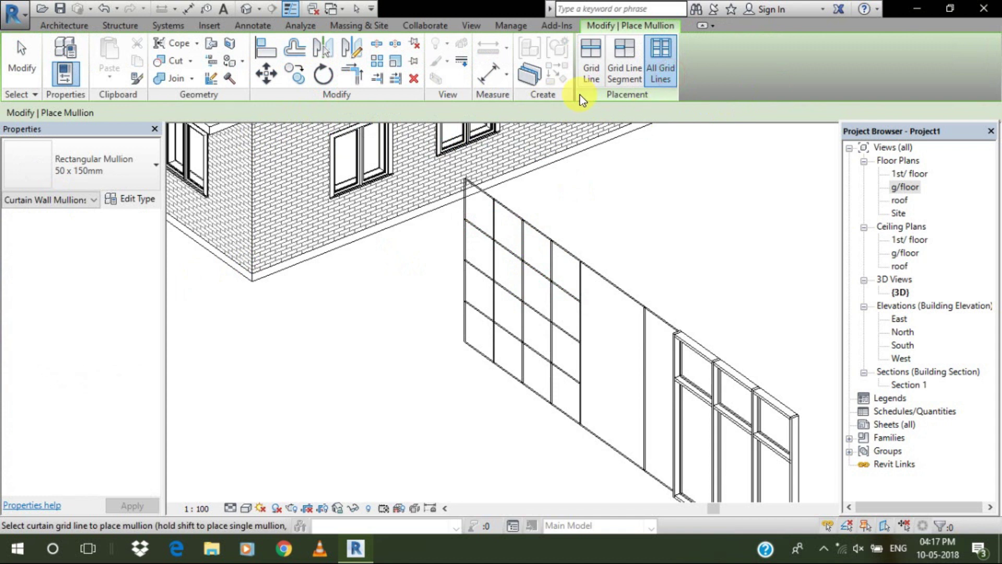
left_click(103, 163)
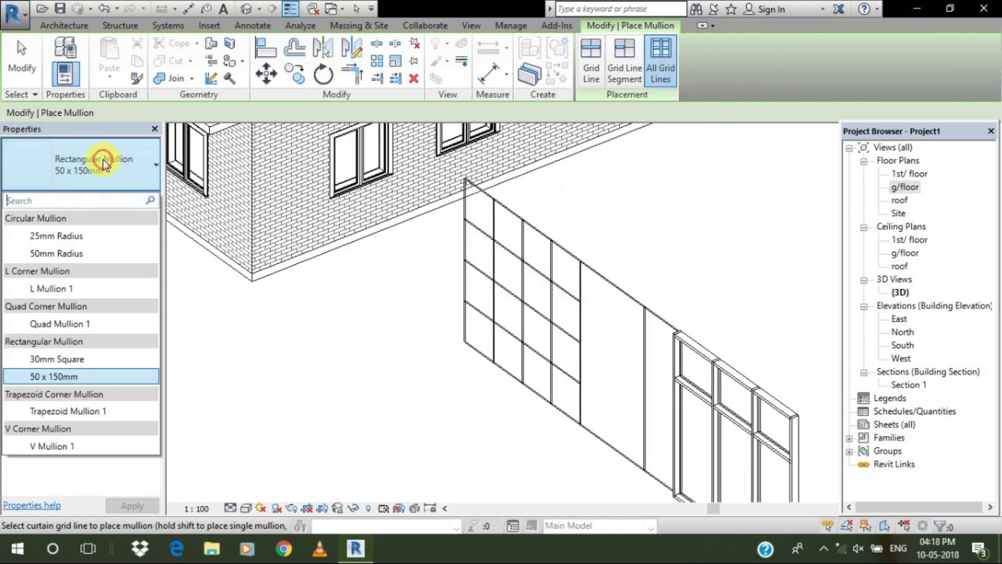
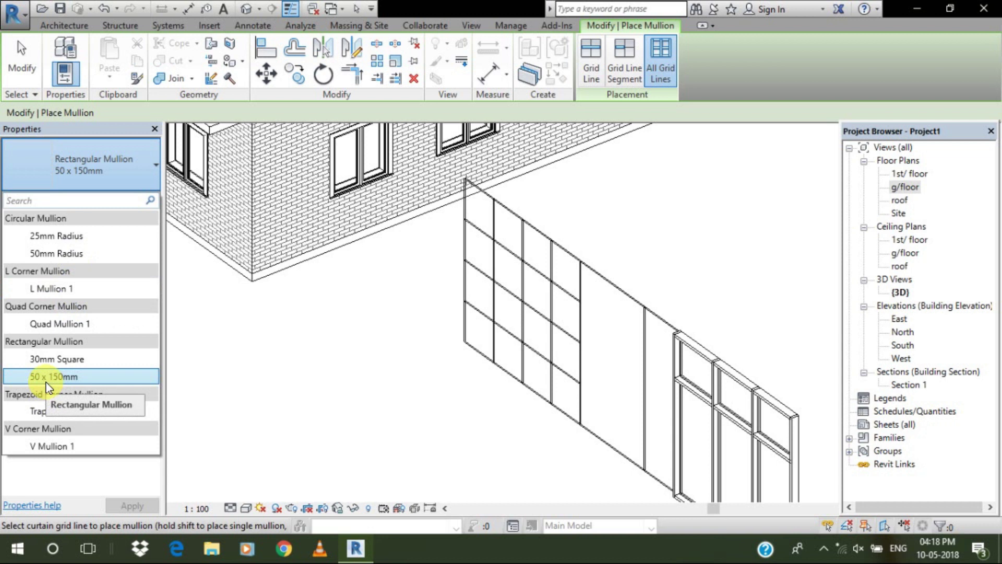
middle_click_drag(563, 257, 607, 244)
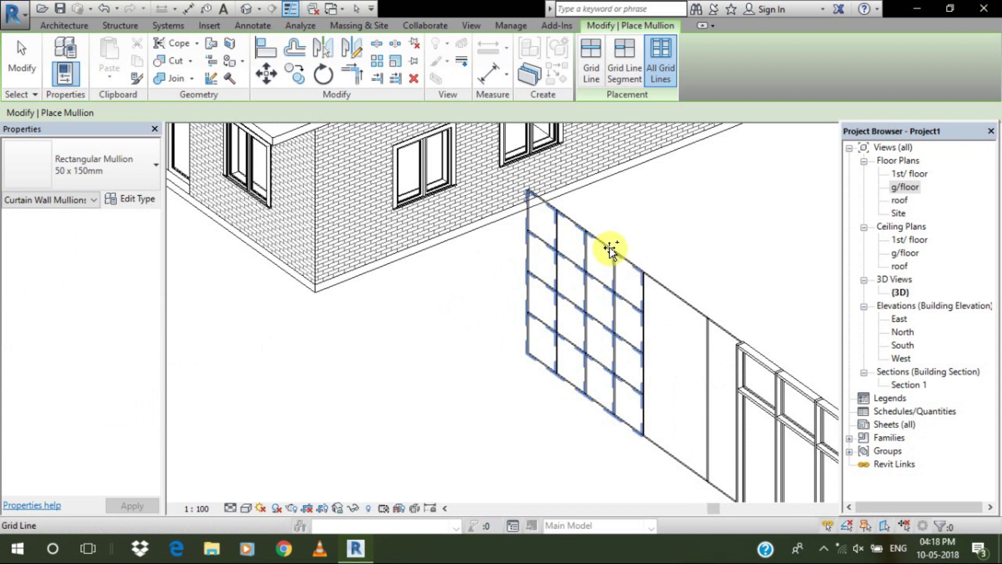
left_click(609, 250)
scroll(214, 218, "up", 1)
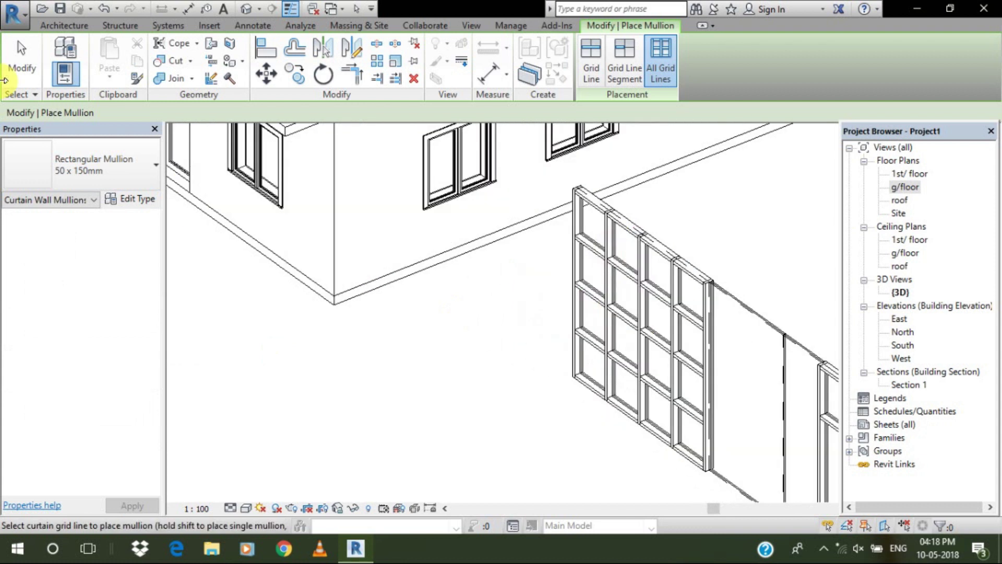
left_click(21, 57)
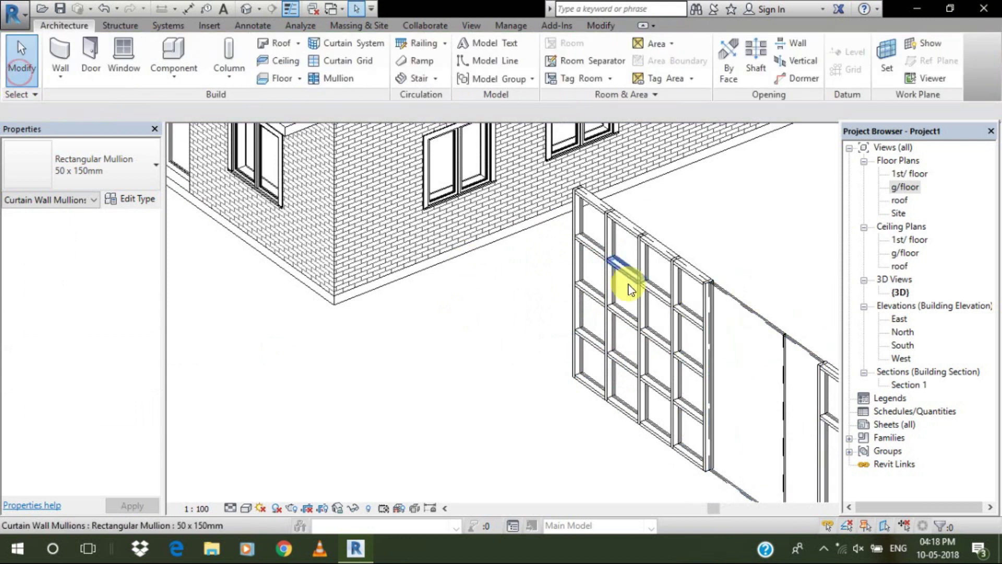
Set the vertical and horizontal grid spacing of the Exterior Glazing curtain wall type to 1000 mm
scroll(624, 337, "down", 1)
middle_click_drag(730, 336, 635, 287)
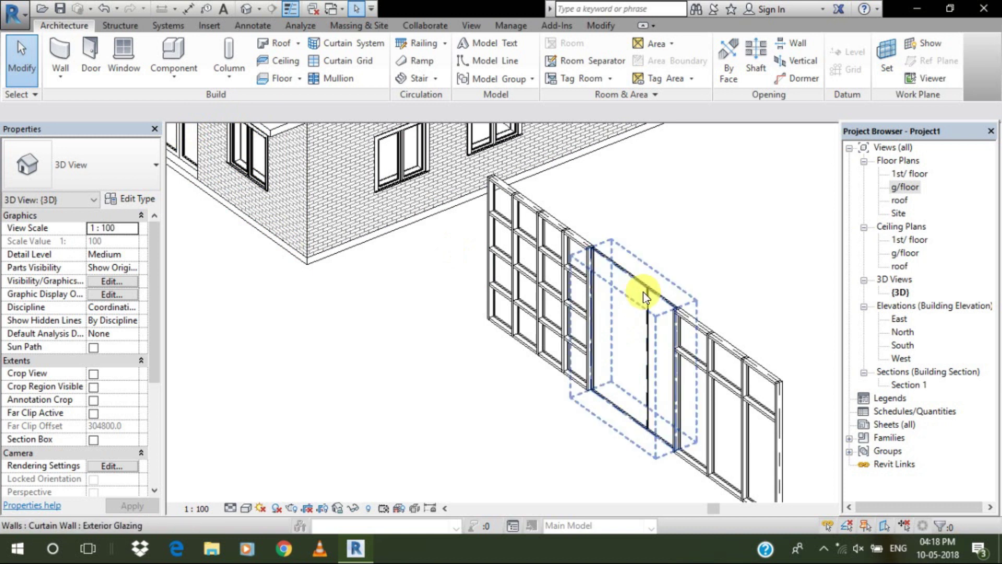
left_click(642, 292)
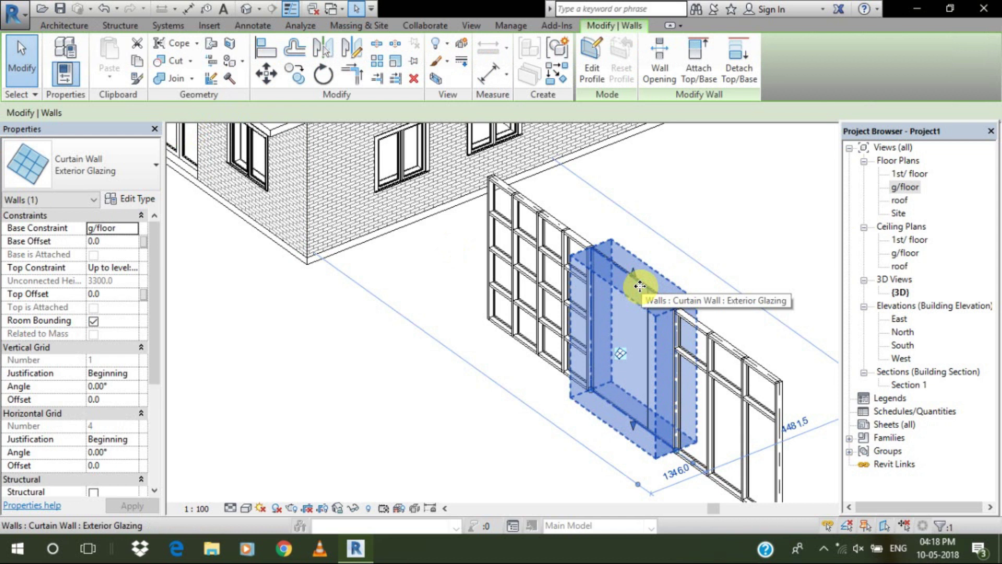
left_click(130, 198)
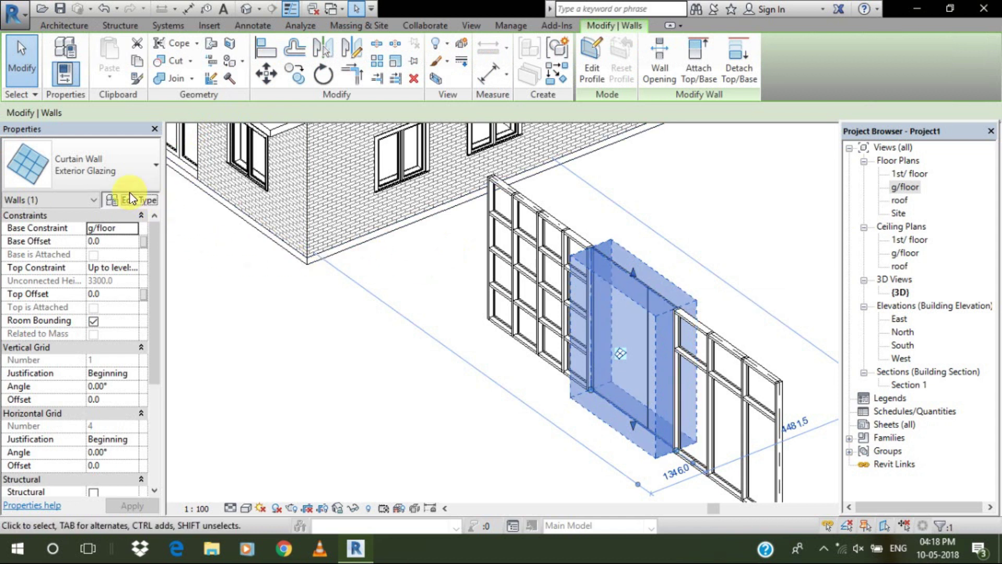
left_click_drag(627, 224, 625, 265)
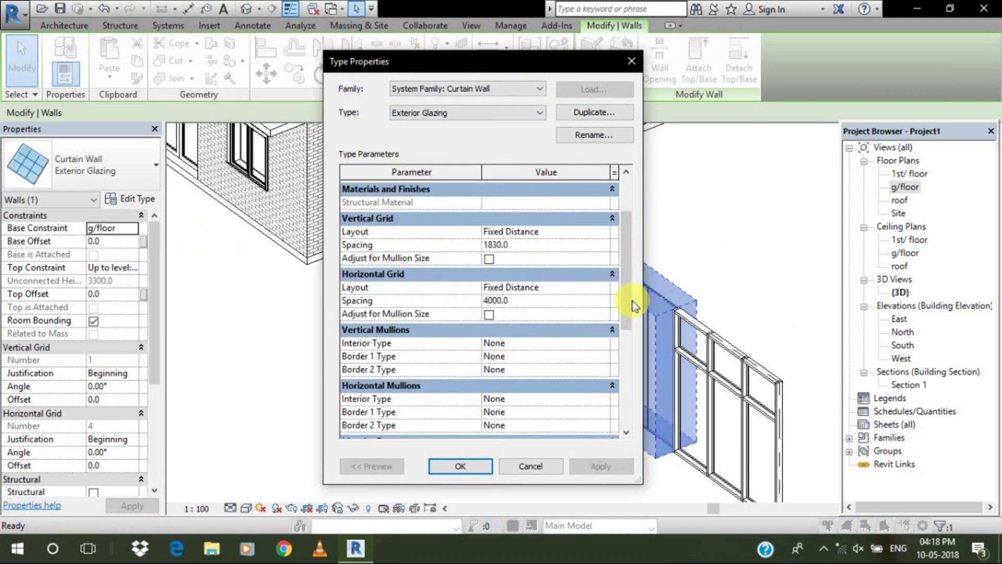
left_click(517, 246)
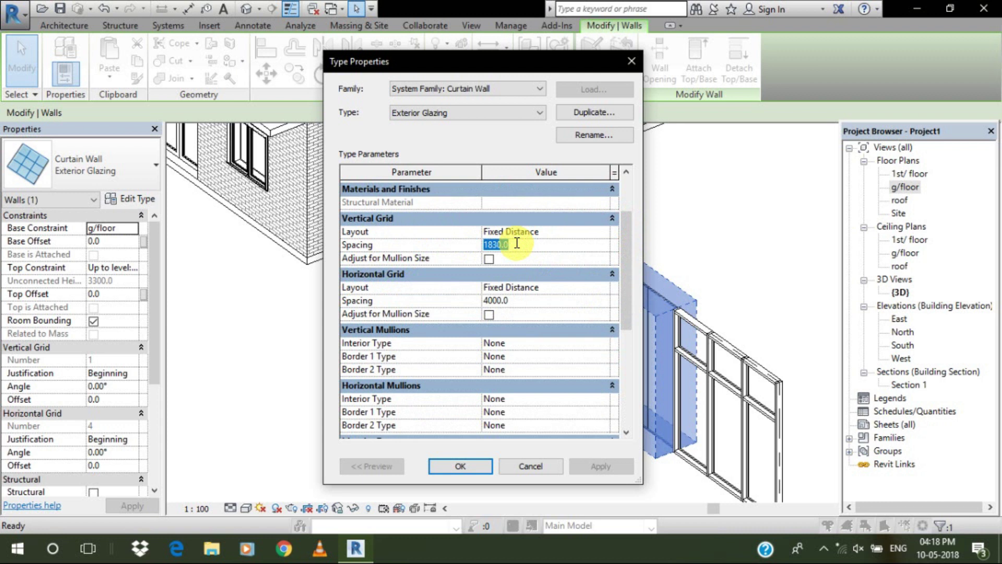
type("10")
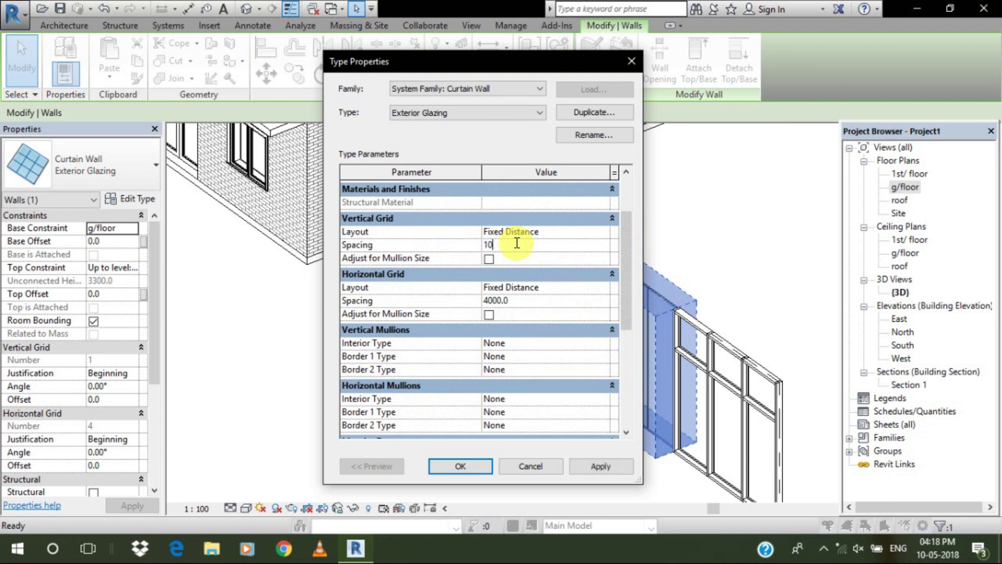
left_click(522, 301)
type("100")
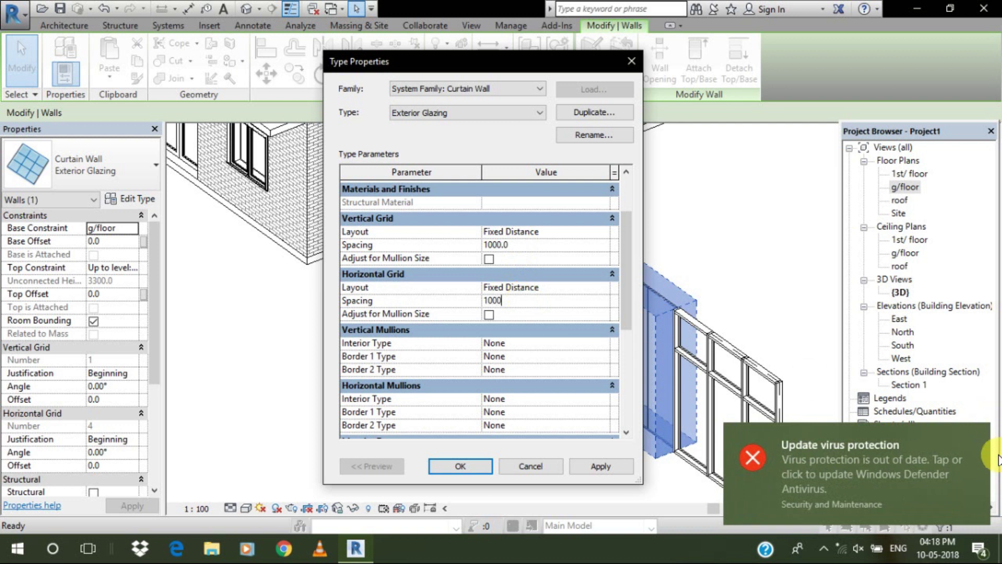
left_click(977, 433)
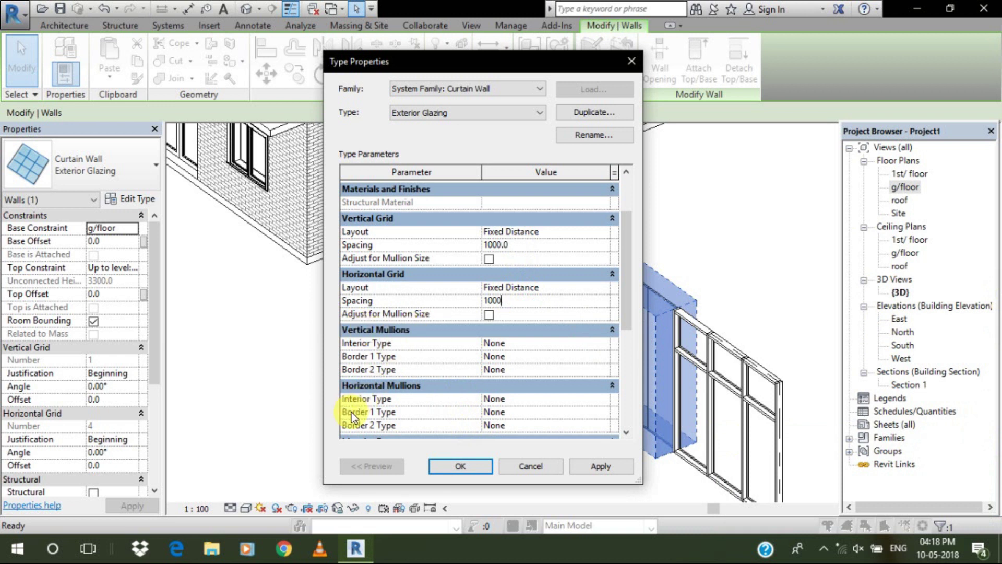
Assign Rectangular Mullion : 50 x 150mm to the interior, border 1 and border 2 vertical mullions of the Exterior Glazing type
left_click(539, 345)
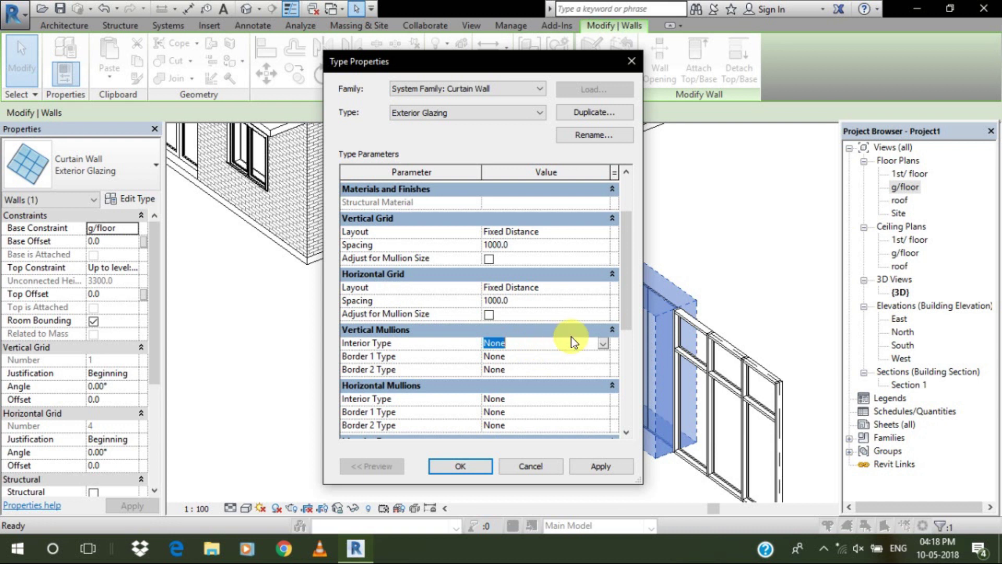
left_click(603, 344)
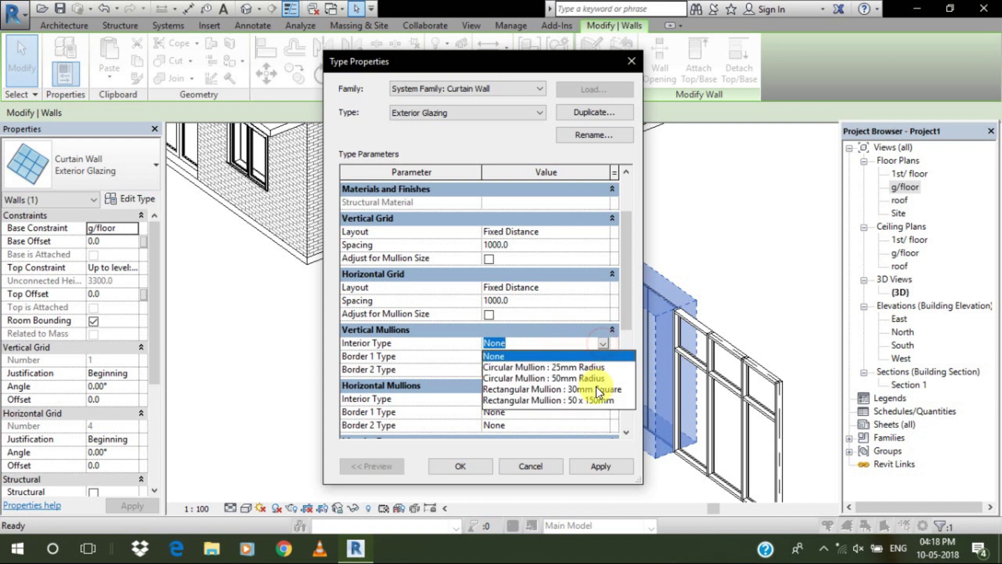
left_click(600, 400)
left_click(605, 357)
left_click(605, 356)
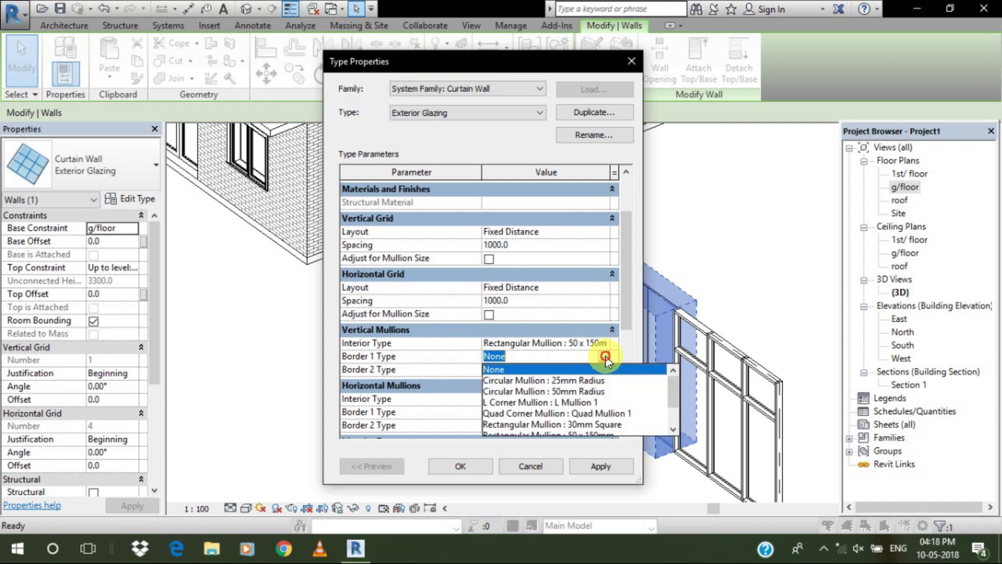
scroll(605, 402, "down", 1)
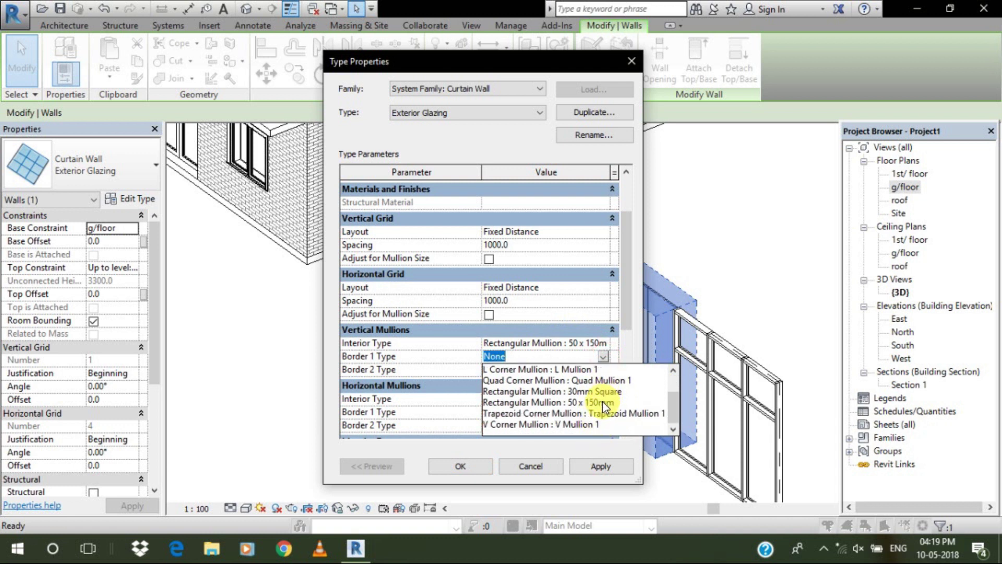
left_click(602, 402)
left_click(601, 369)
left_click(603, 369)
scroll(600, 412, "down", 5)
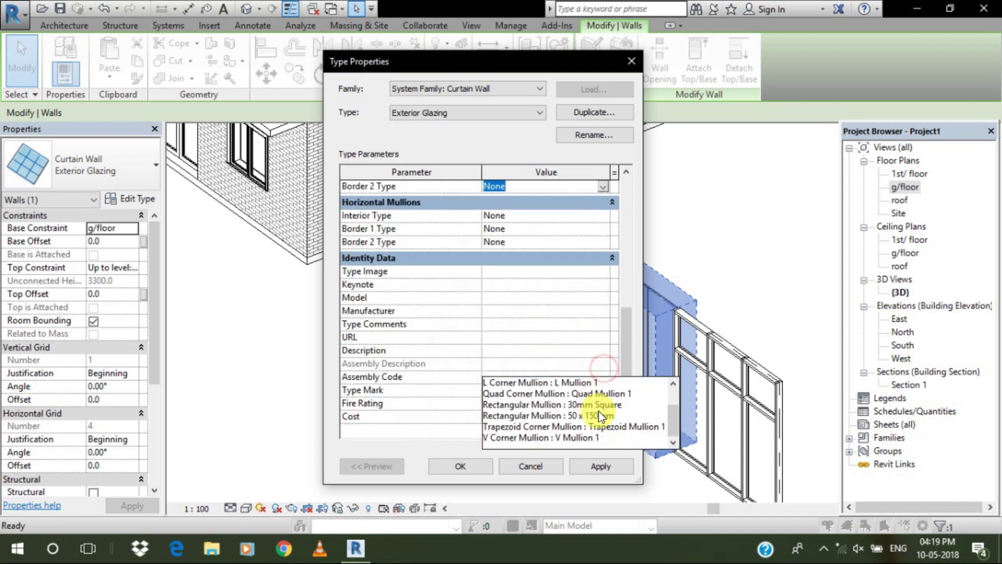
left_click(600, 418)
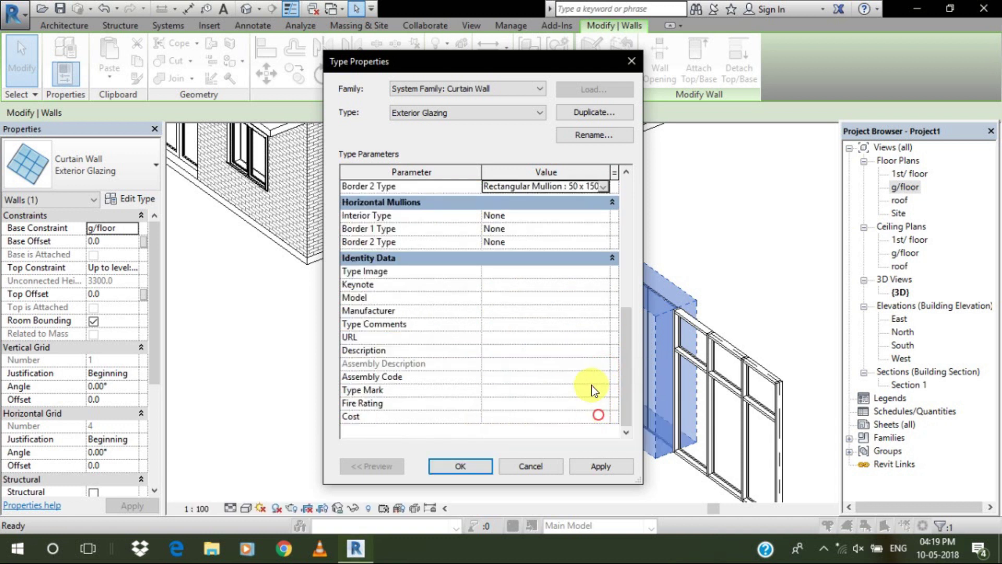
Assign Rectangular Mullion : 50 x 150mm to the Exterior Glazing type's interior and both border horizontal mullions, and apply the type changes
left_click(605, 215)
left_click(606, 215)
left_click(605, 274)
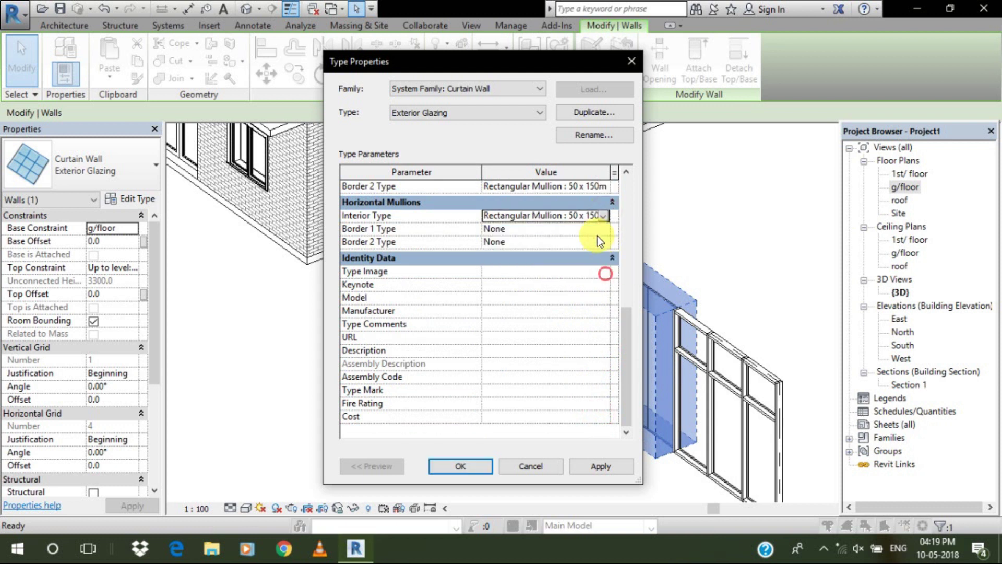
left_click(605, 229)
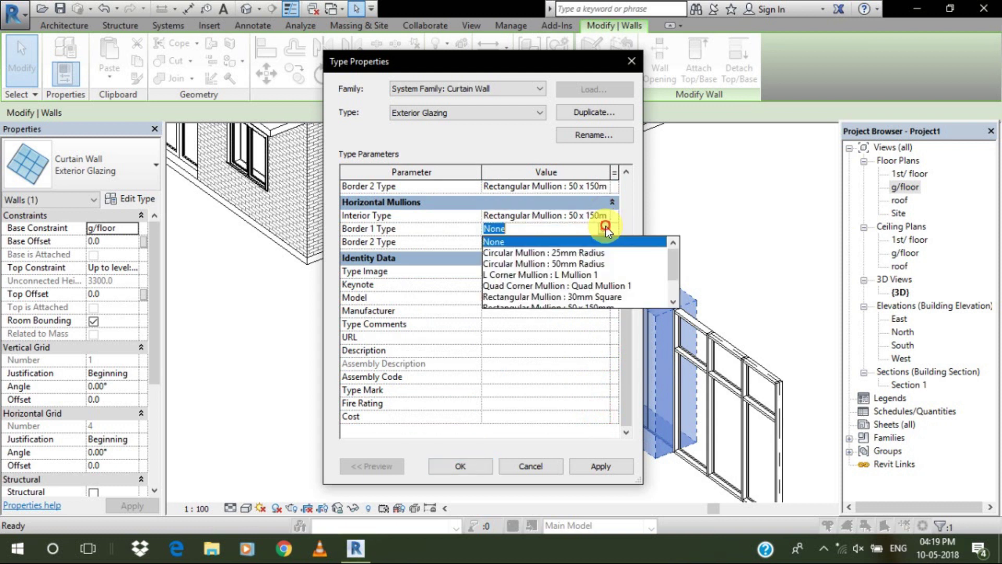
left_click(590, 278)
left_click(604, 243)
left_click(604, 244)
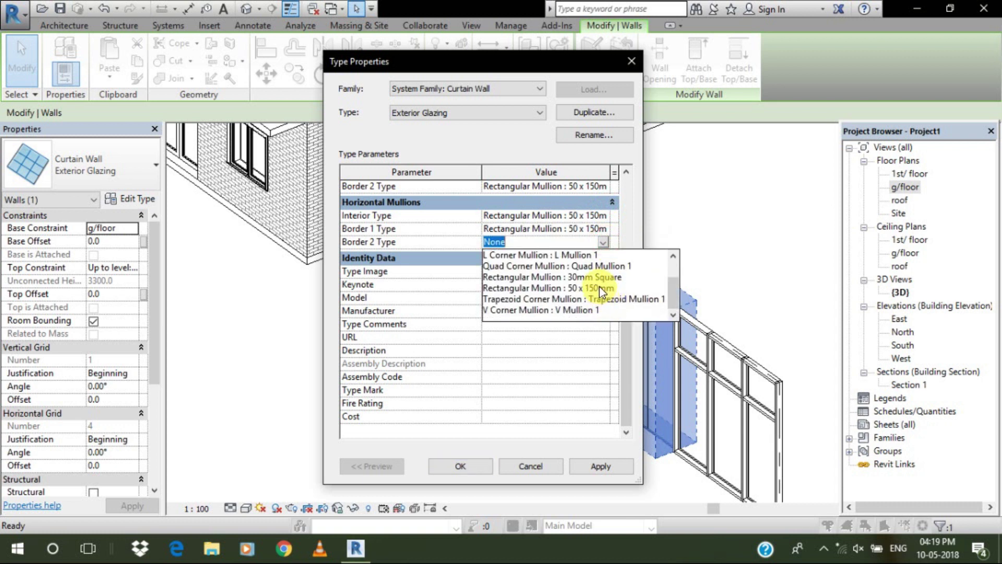
left_click(600, 288)
left_click(586, 470)
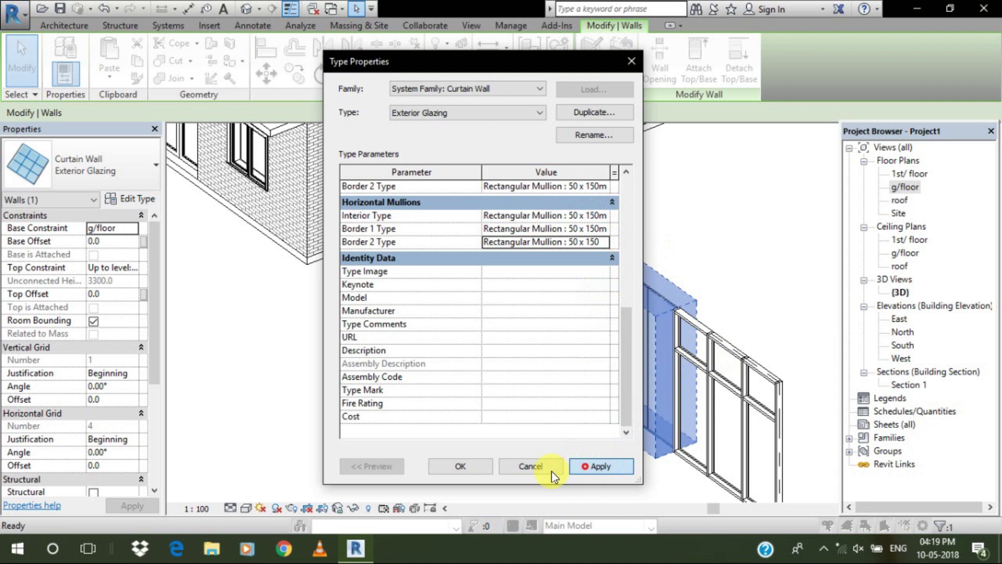
left_click(460, 466)
left_click(465, 465)
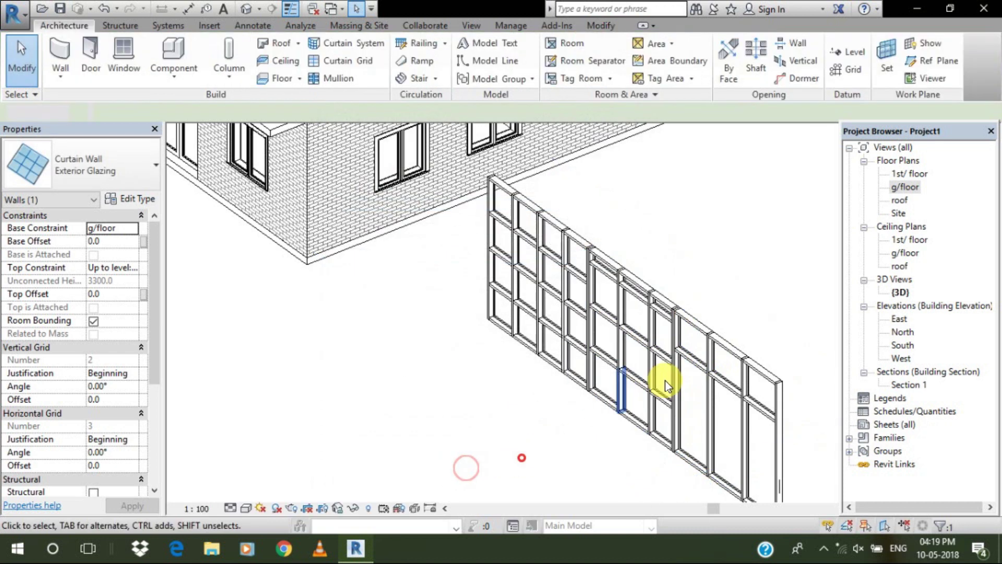
Delete all the demonstration curtain wall segments with their grids and mullions beside the house
scroll(519, 456, "up", 3)
middle_click_drag(635, 316, 554, 315)
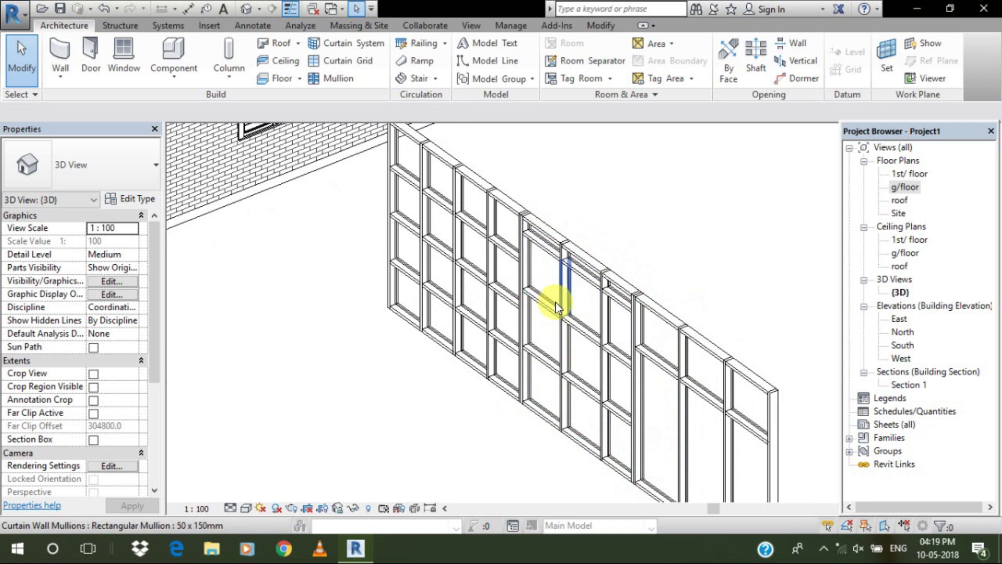
scroll(556, 302, "down", 2)
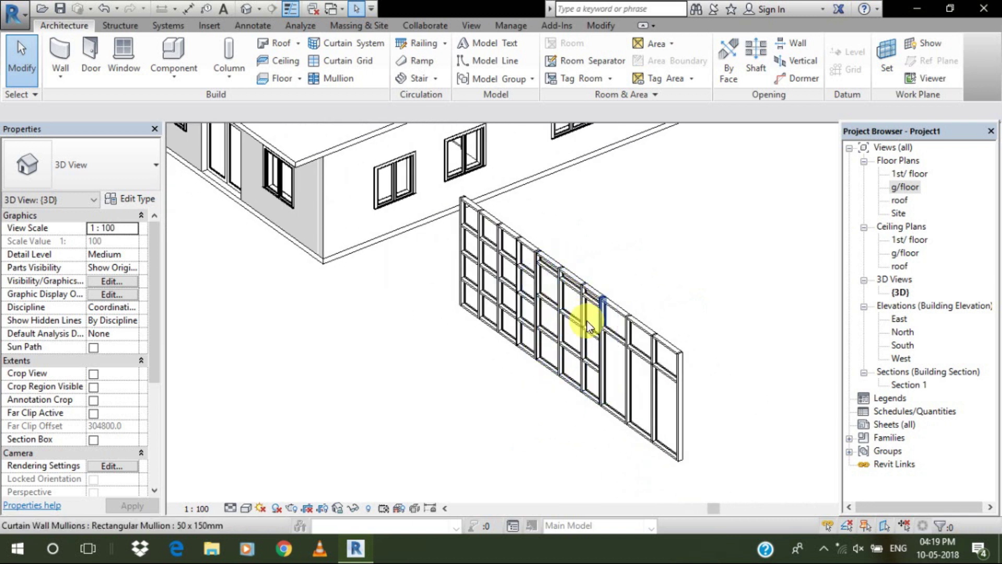
scroll(574, 311, "down", 3)
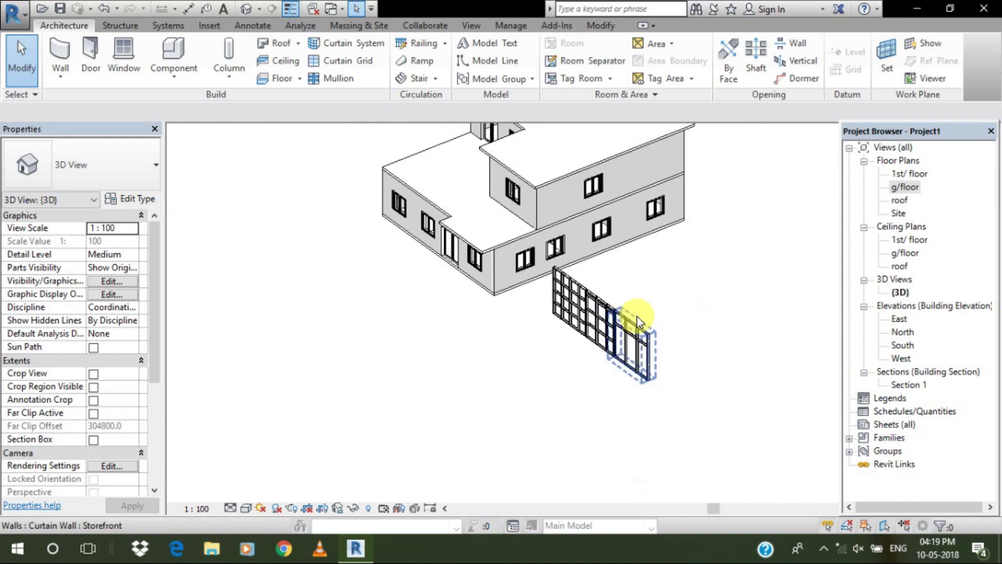
scroll(637, 313, "up", 2)
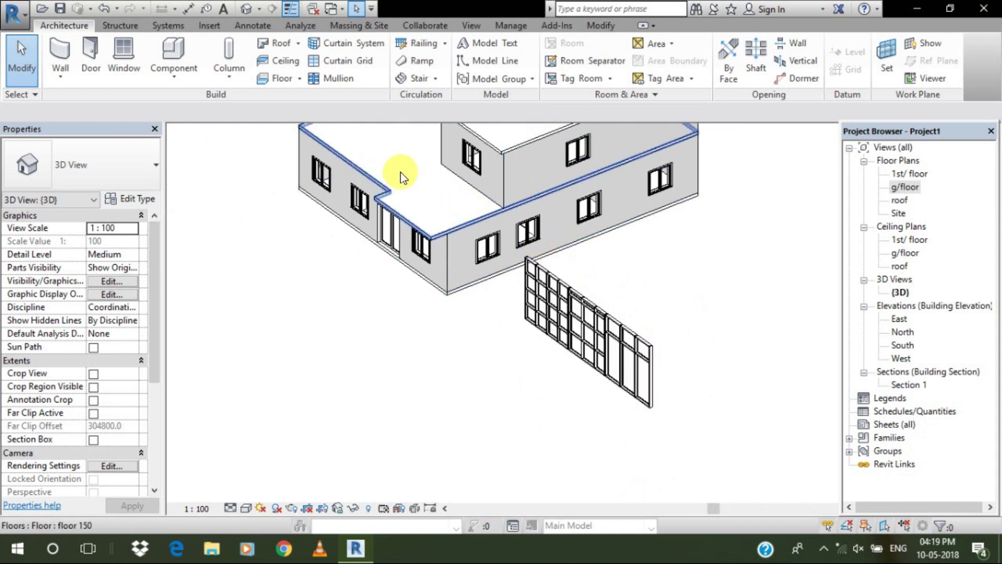
left_click_drag(660, 318, 539, 377)
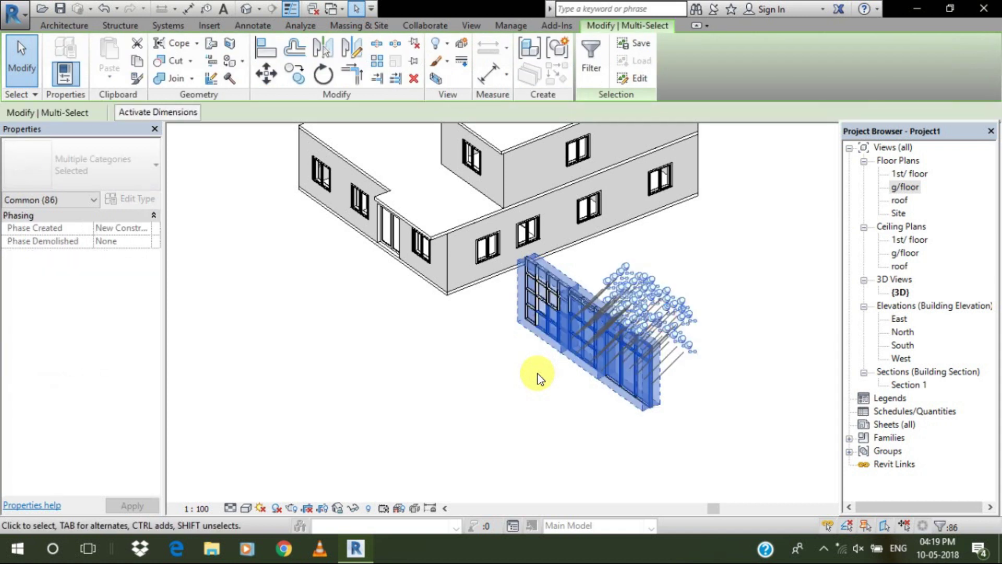
key("Delete")
left_click_drag(810, 305, 700, 324)
left_click(718, 329)
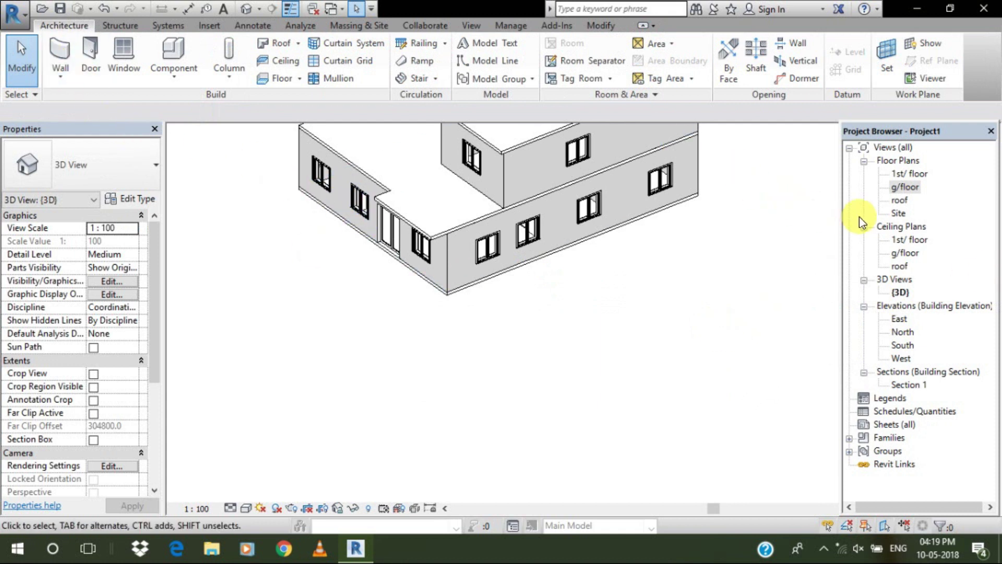
On the 1st/ floor plan, draw a wall-230 mm wall about 6485 mm long from the double-door wall down the west edge to the southwest corner
double_click(898, 176)
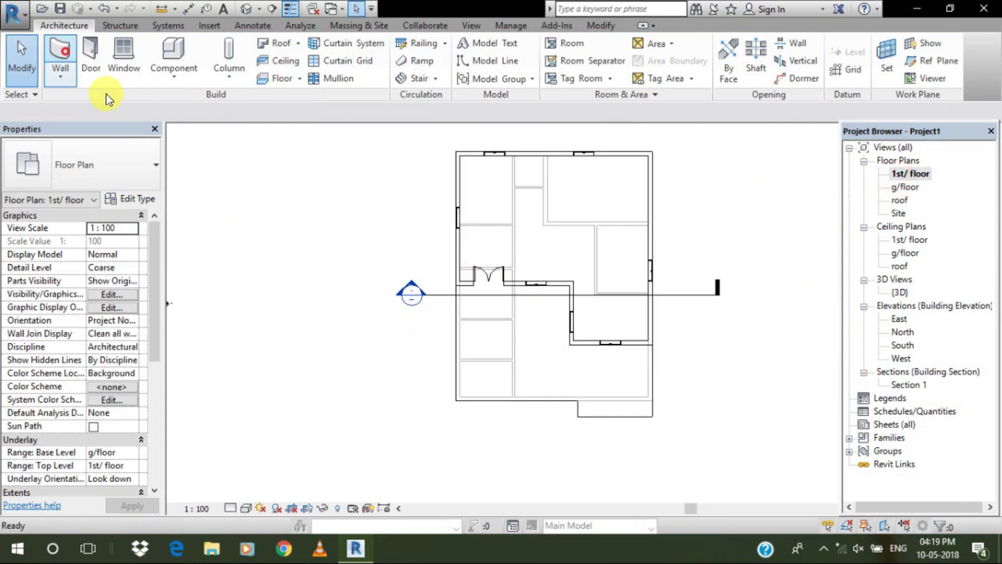
left_click(61, 58)
left_click(132, 175)
scroll(83, 244, "up", 2)
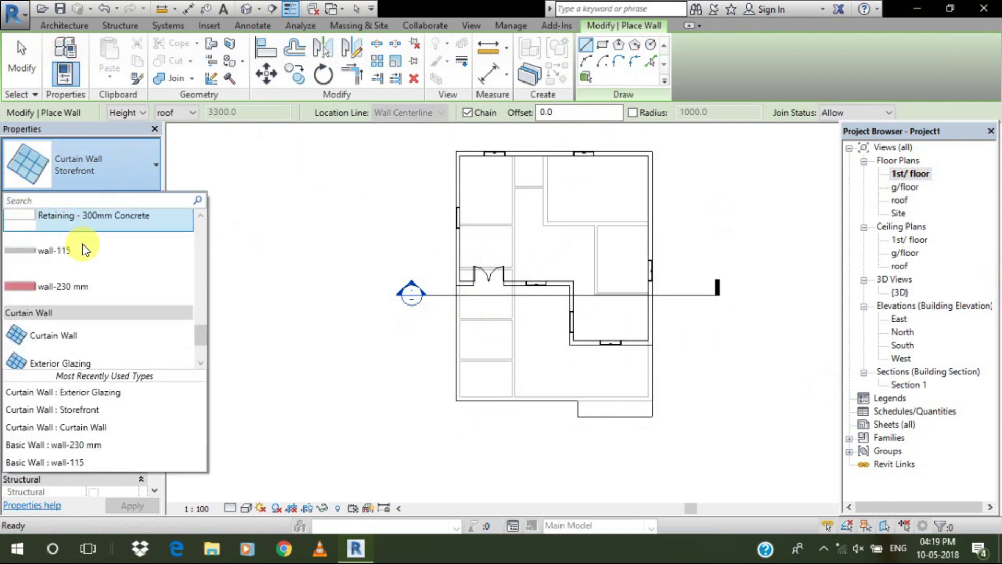
left_click(86, 287)
scroll(465, 219, "up", 5)
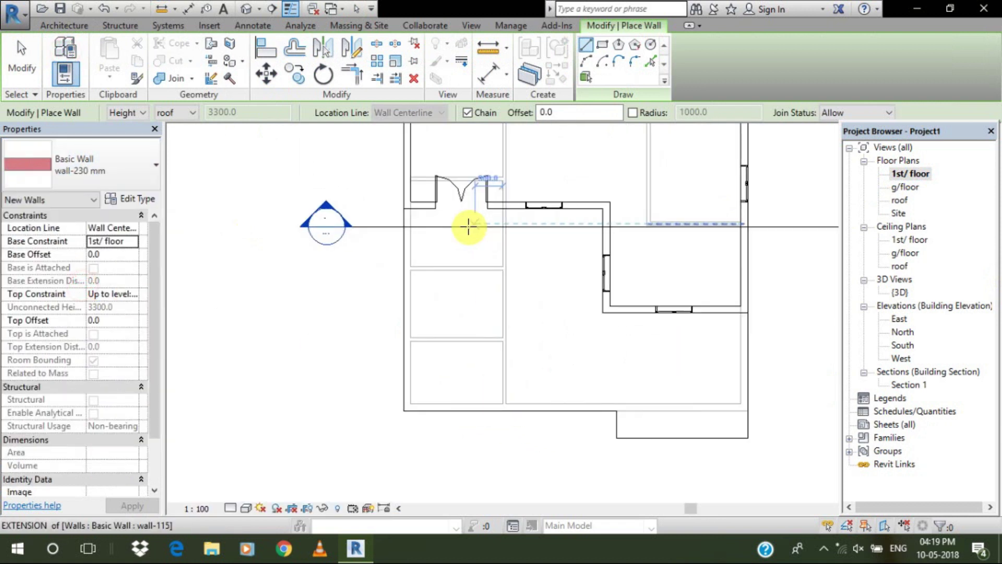
left_click(427, 217)
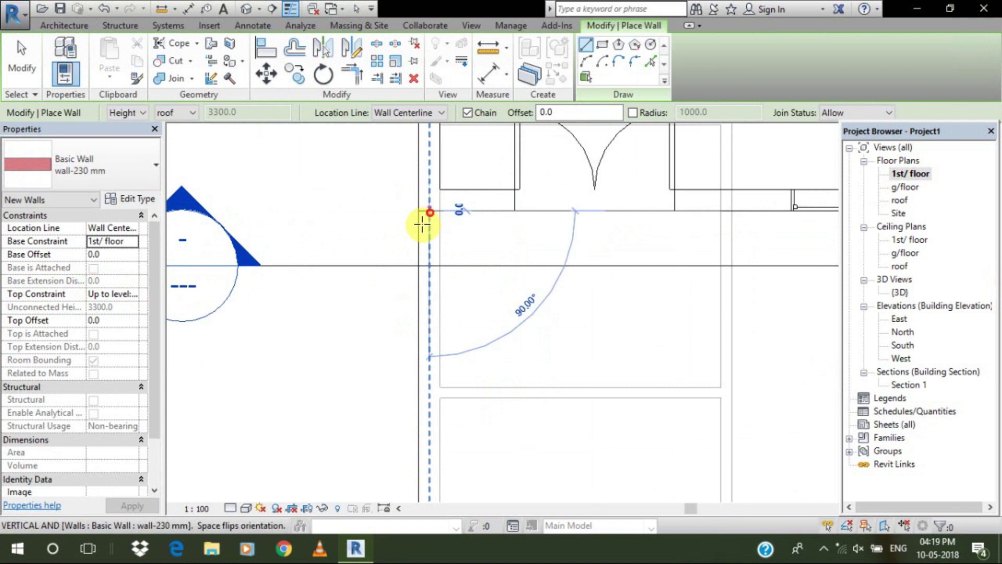
scroll(428, 219, "down", 3)
middle_click_drag(436, 374, 440, 231)
scroll(416, 396, "up", 1)
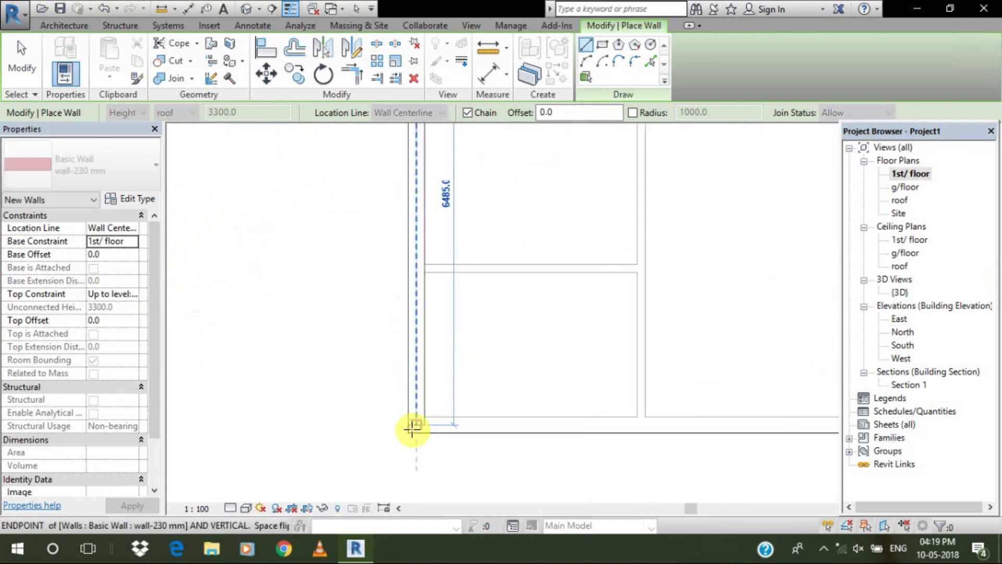
left_click(412, 421)
Continue the wall-230 mm run 11000 mm along the south edge and 3200 mm north to meet the southeast room's corner
scroll(384, 365, "down", 3)
scroll(662, 387, "down", 4)
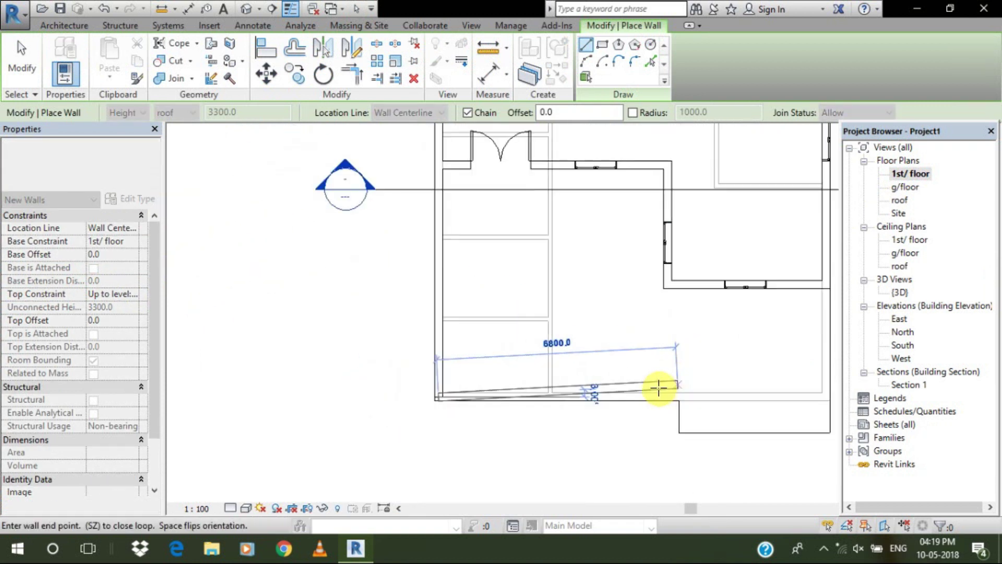
middle_click_drag(663, 392, 548, 378)
scroll(620, 374, "up", 3)
scroll(652, 385, "up", 1)
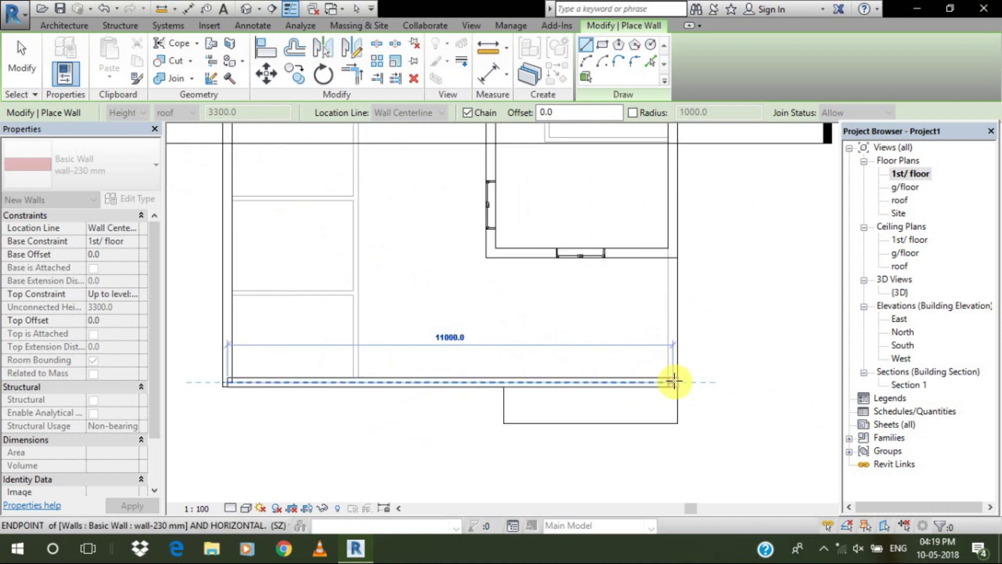
left_click(673, 382)
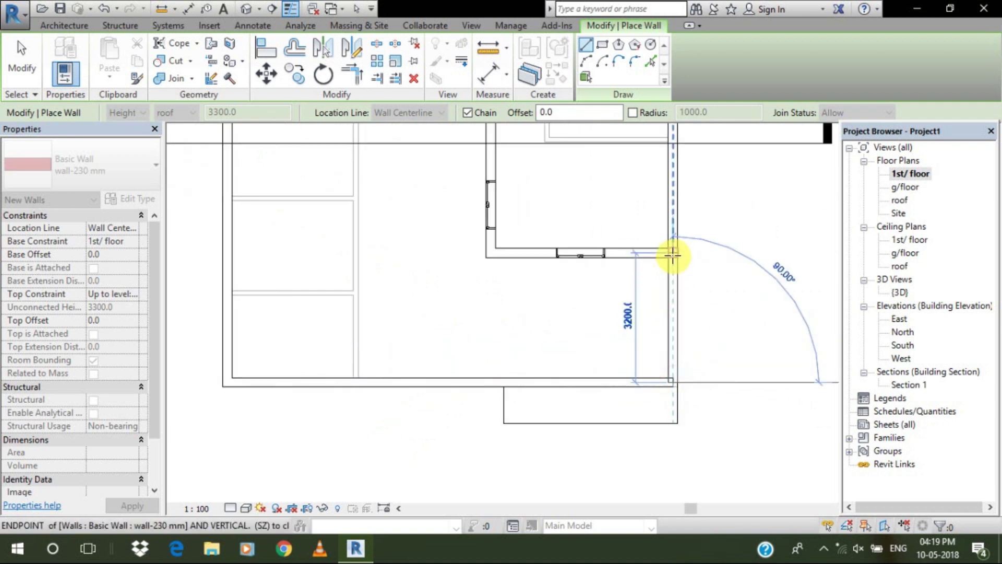
left_click(674, 256)
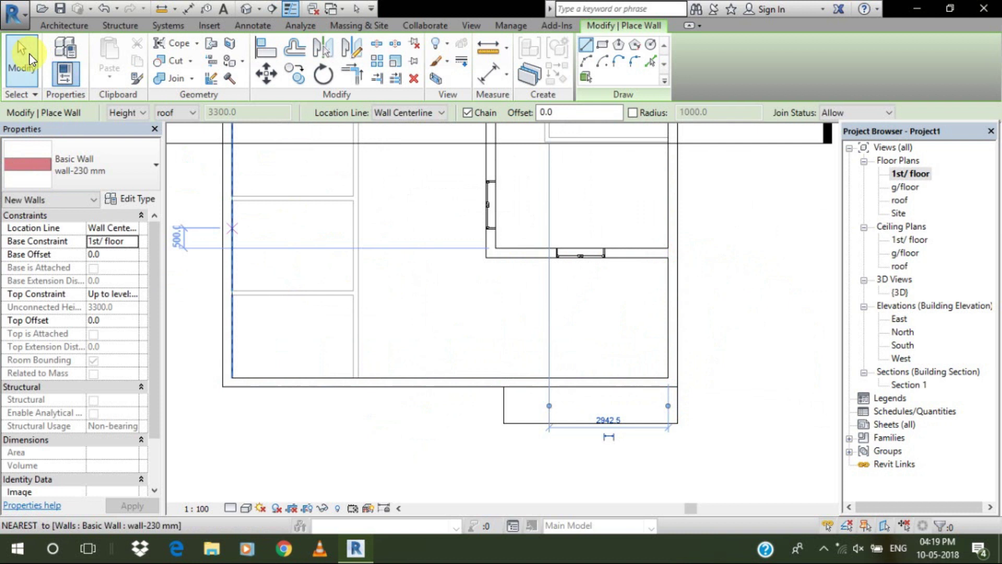
left_click(22, 55)
Embed a Storefront curtain wall about 5785 mm long in the west 230 mm wall, from below the double-door wall to the southwest corner
middle_click_drag(339, 343, 476, 377)
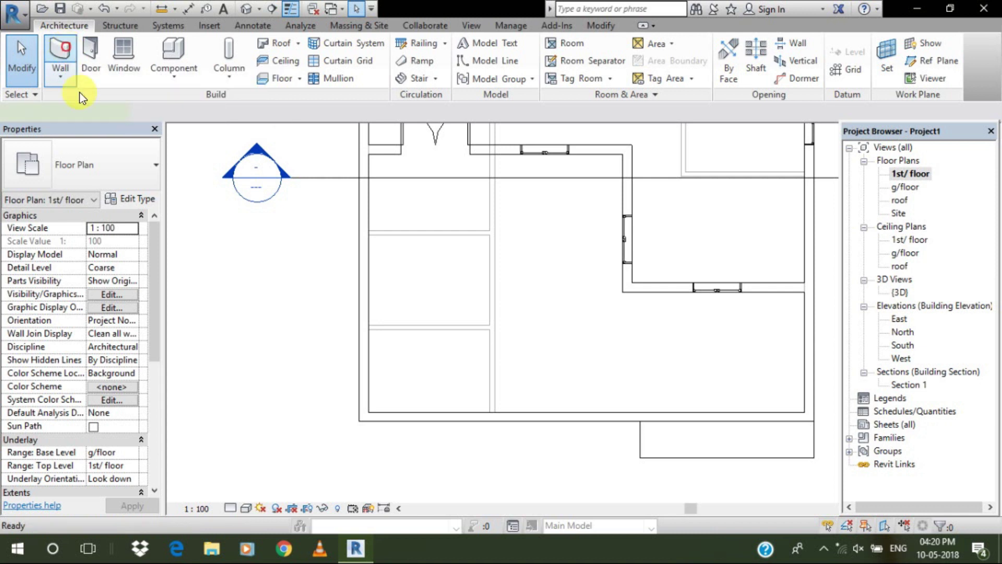
left_click(60, 52)
left_click(130, 160)
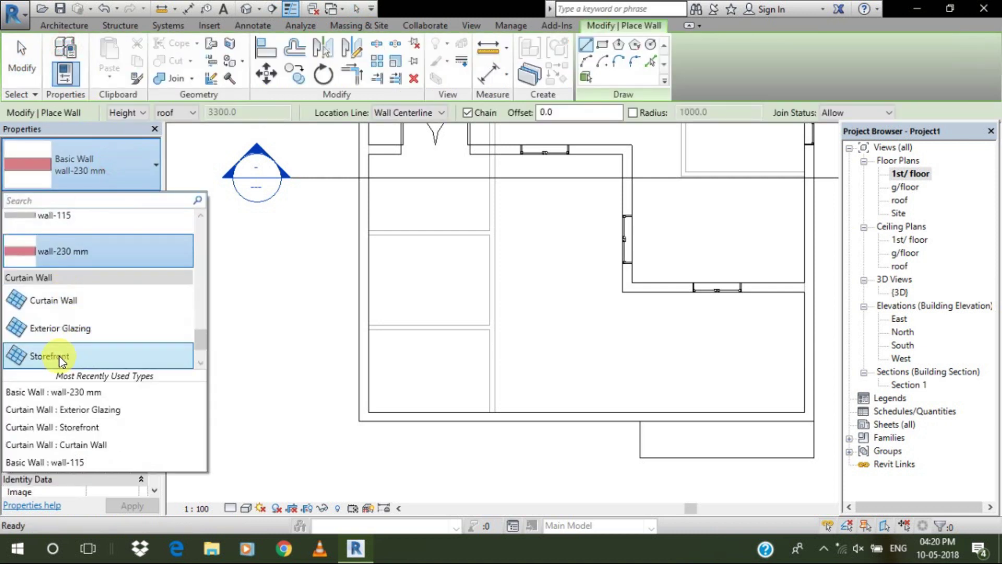
left_click(61, 360)
scroll(363, 219, "up", 5)
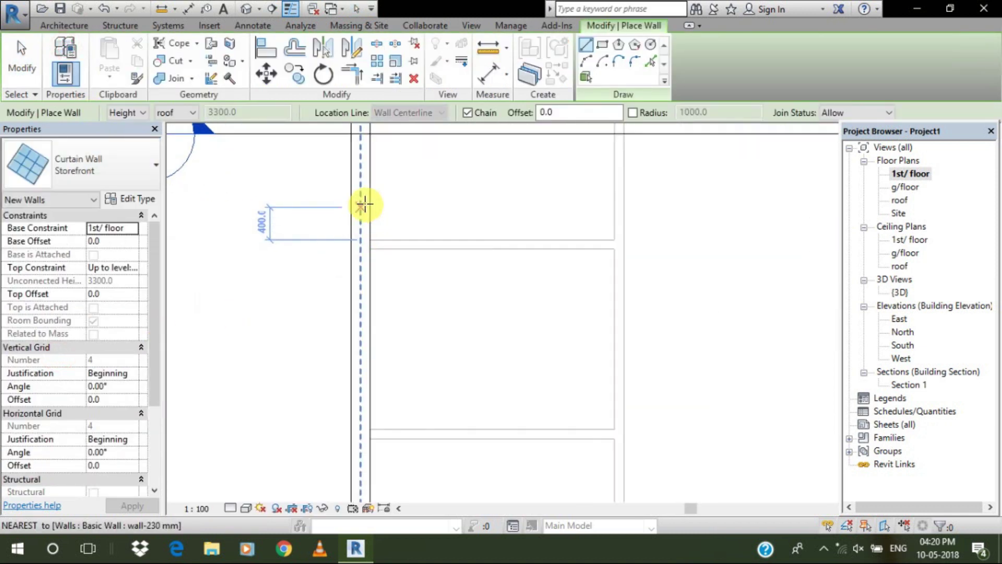
scroll(371, 275, "down", 2)
left_click(370, 276)
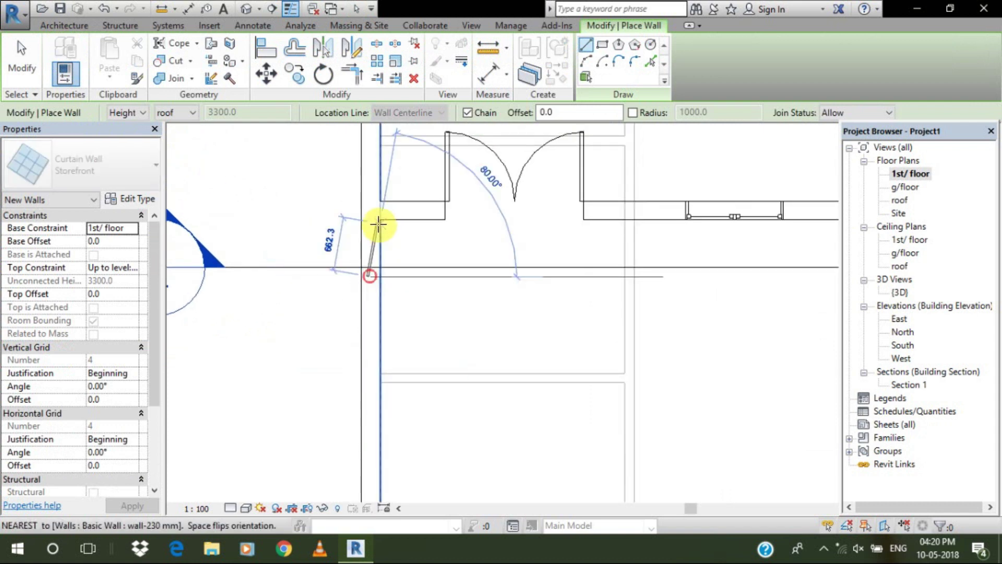
scroll(376, 235, "down", 3)
scroll(371, 339, "up", 6)
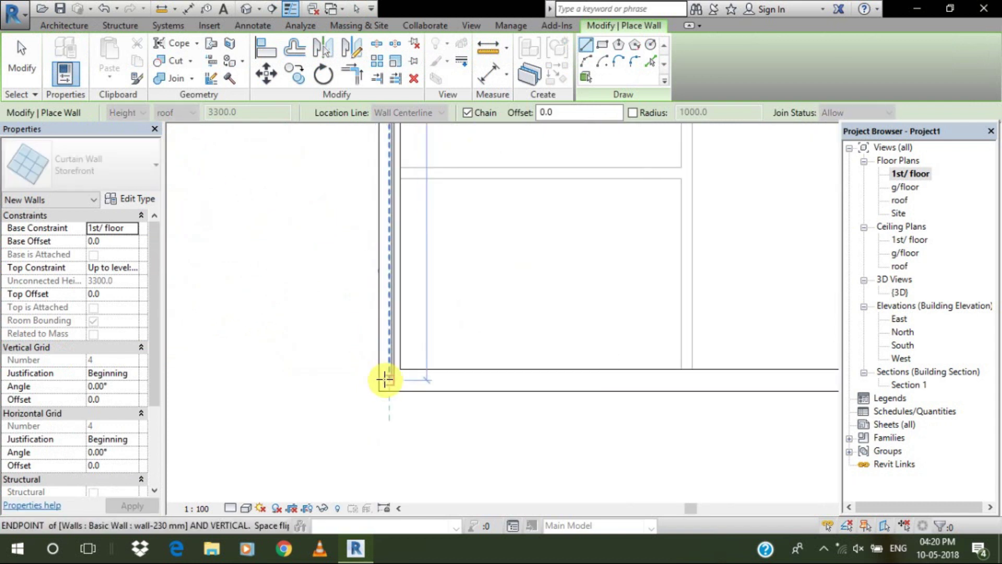
left_click(385, 379)
Embed an 11000 mm Storefront curtain wall along the centreline of the south 230 mm wall
scroll(355, 308, "down", 3)
scroll(320, 304, "down", 2)
scroll(441, 316, "up", 1)
scroll(486, 324, "up", 2)
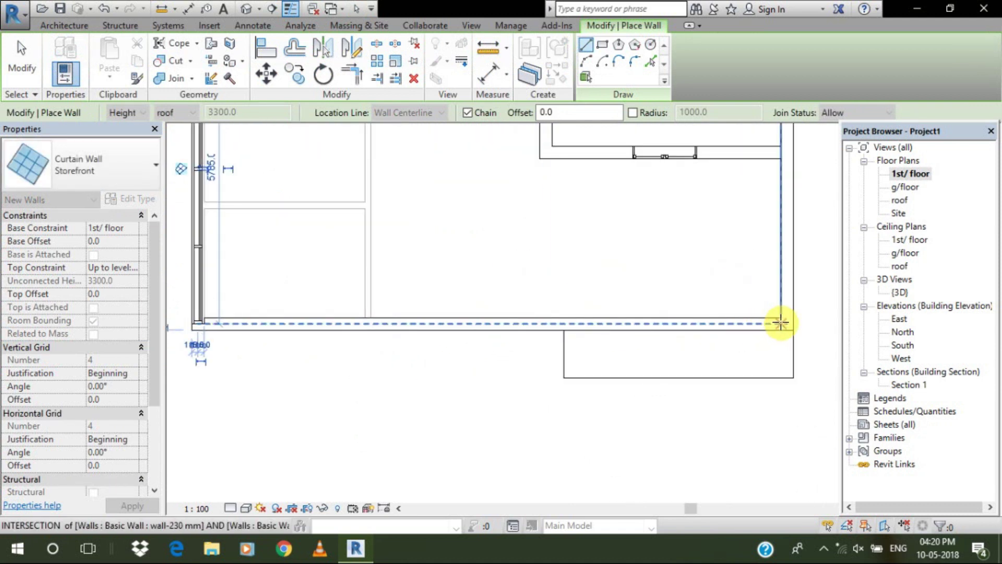
left_click(198, 324)
left_click(784, 317)
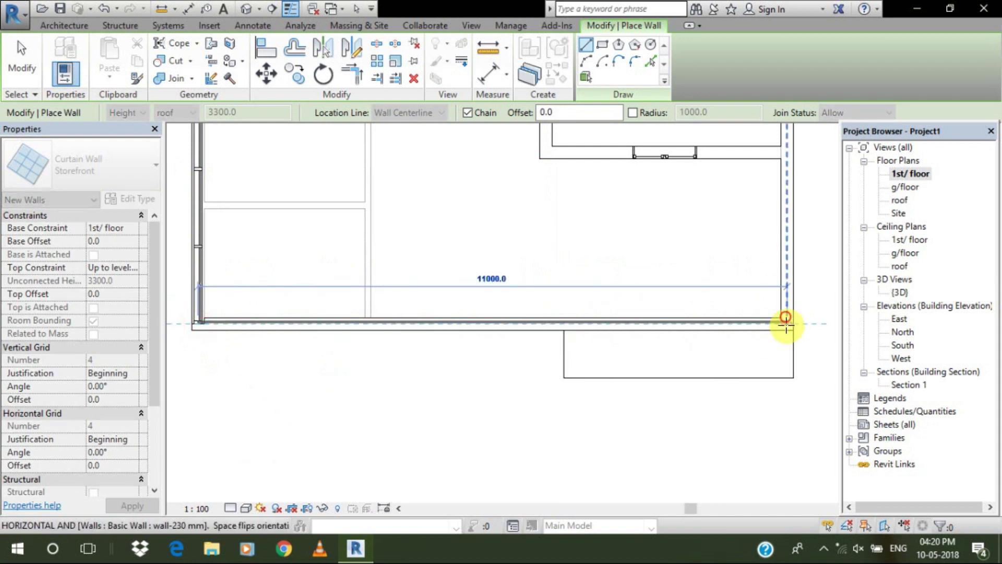
Embed a 2600 mm Storefront curtain wall in the east 230 mm wall, running north from the southeast corner
scroll(765, 251, "down", 2)
scroll(766, 251, "up", 3)
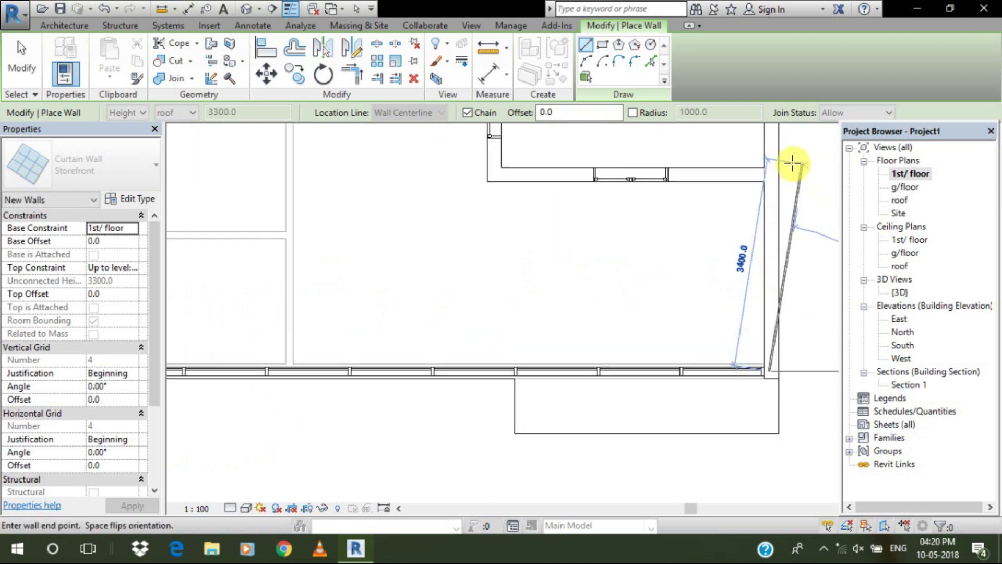
left_click(768, 211)
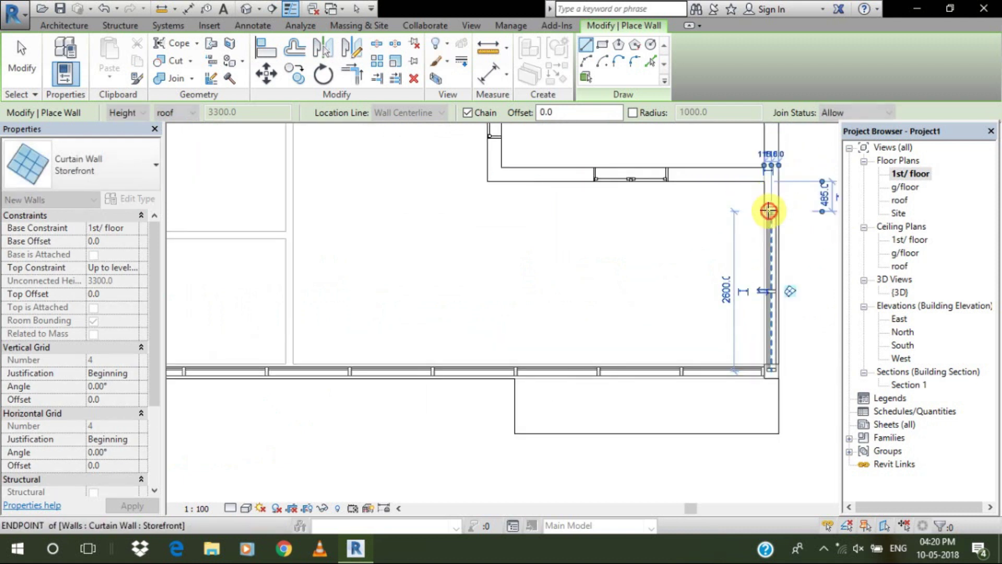
Finish placing walls and inspect the southeast corner in plan and the embedded Storefront curtain walls in the 3D view
key("Escape")
key("Escape")
scroll(727, 373, "up", 2)
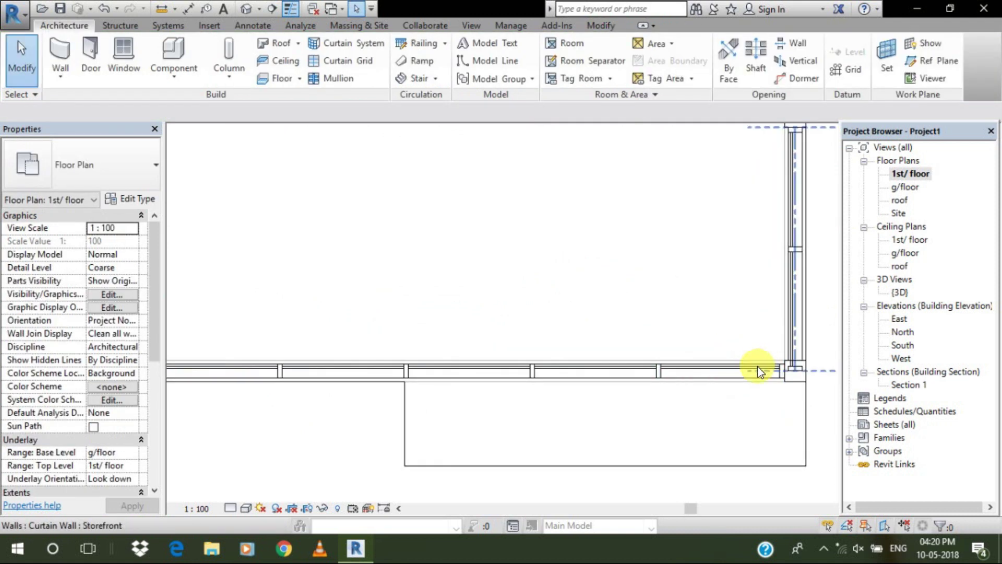
left_click(743, 377)
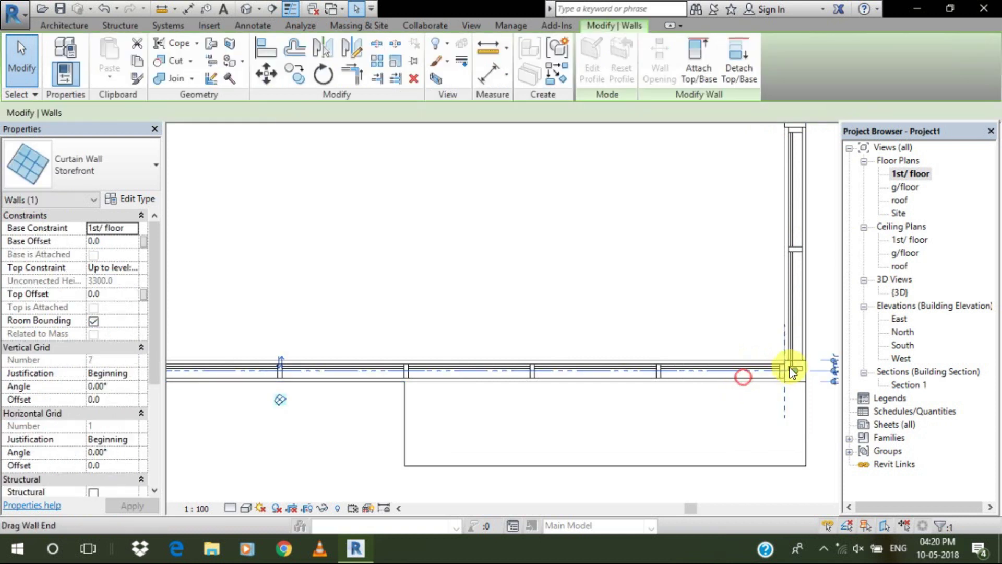
key("Escape")
scroll(538, 280, "down", 3)
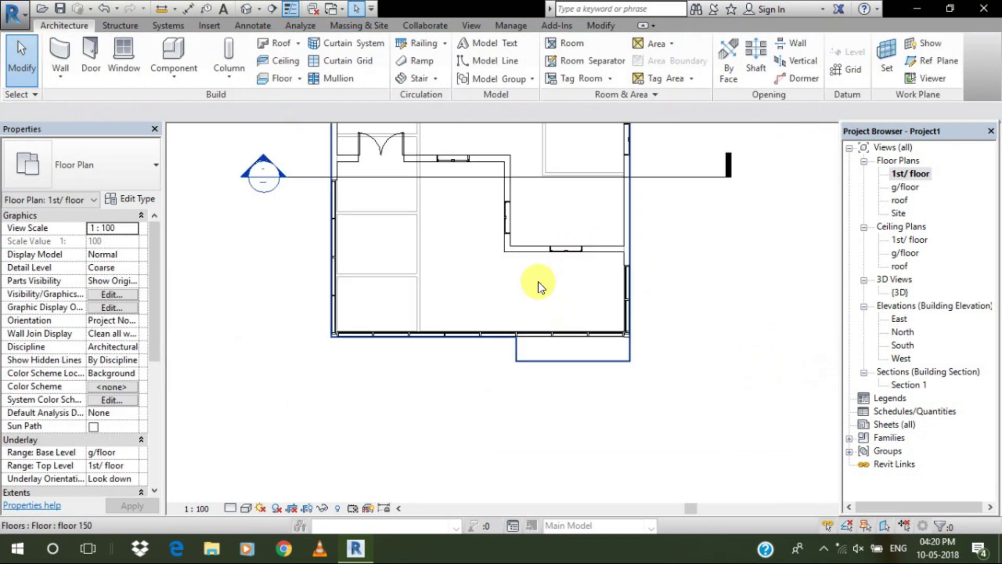
middle_click_drag(538, 282, 552, 325)
left_click(245, 8)
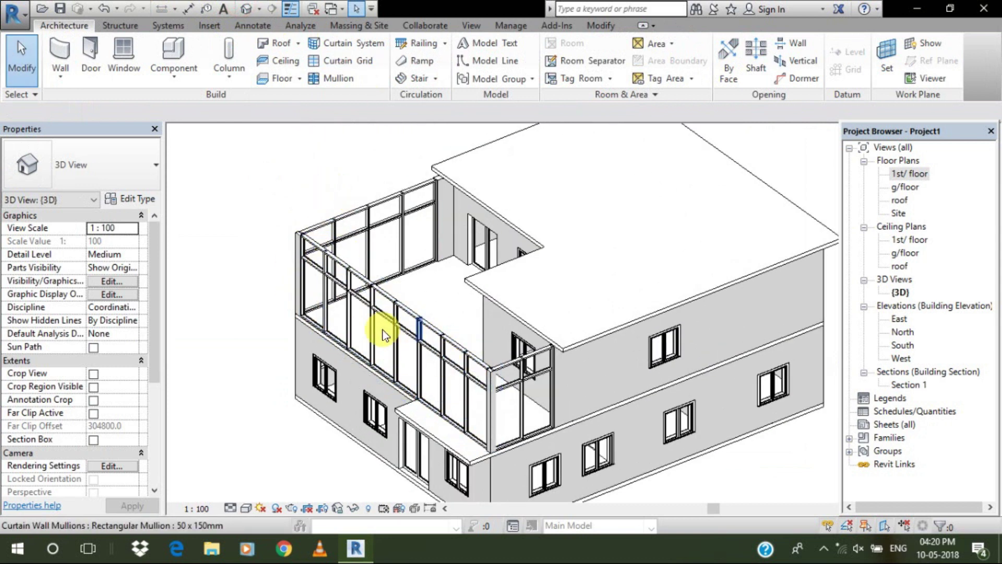
scroll(414, 337, "up", 3)
middle_click_drag(458, 396, 443, 334)
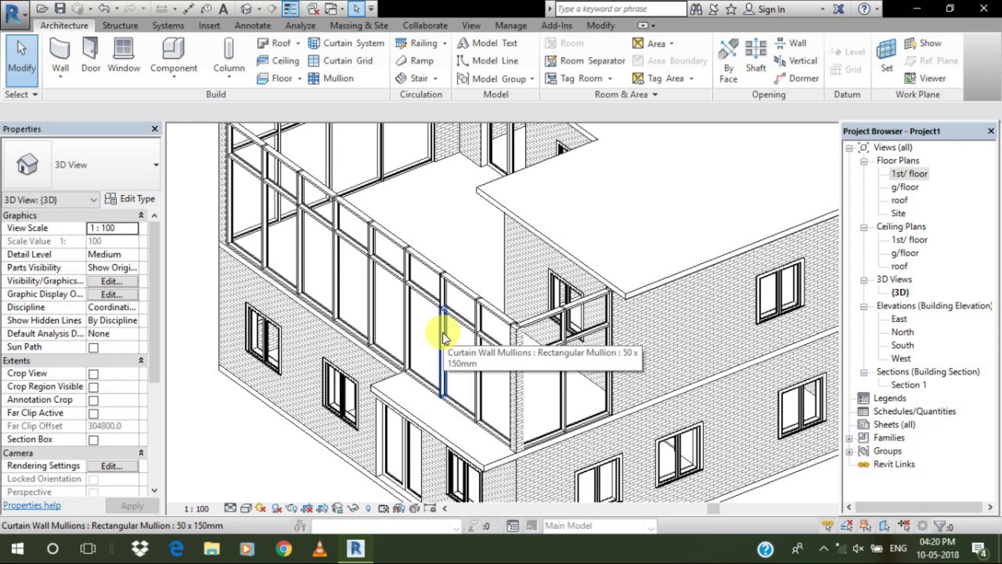
Set the south Storefront curtain wall's base offset to 600 and its top offset to -600
left_click(440, 260)
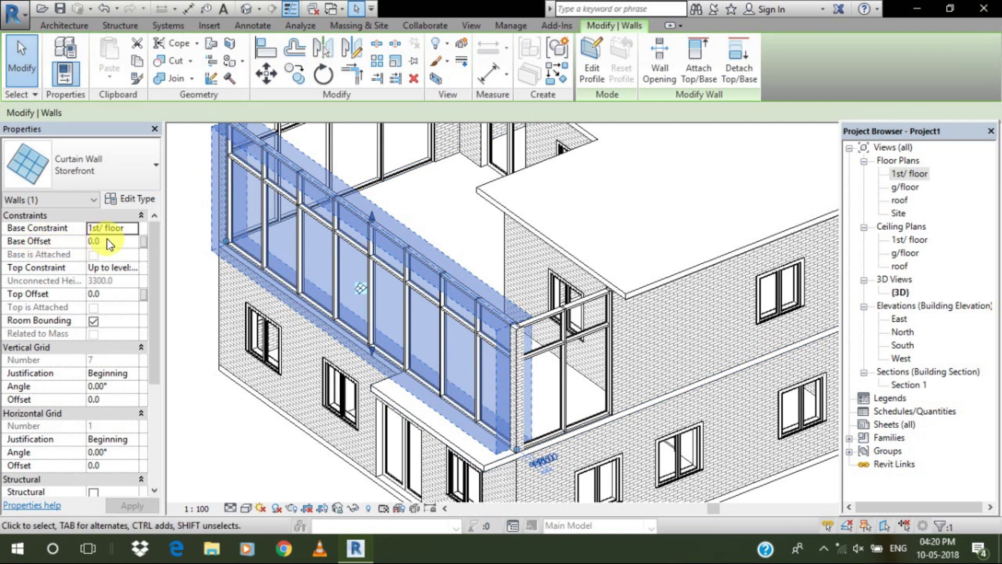
left_click(109, 242)
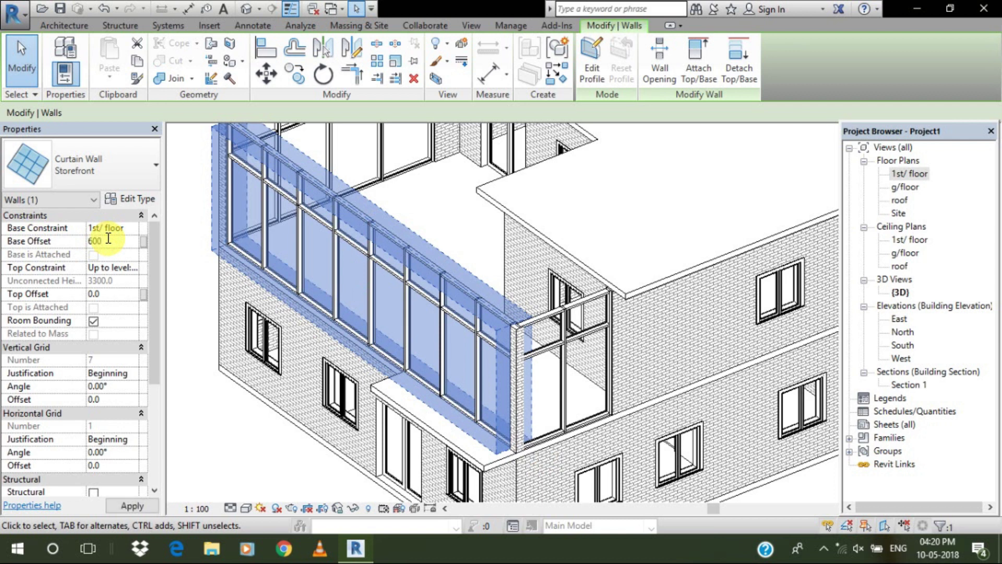
left_click(110, 292)
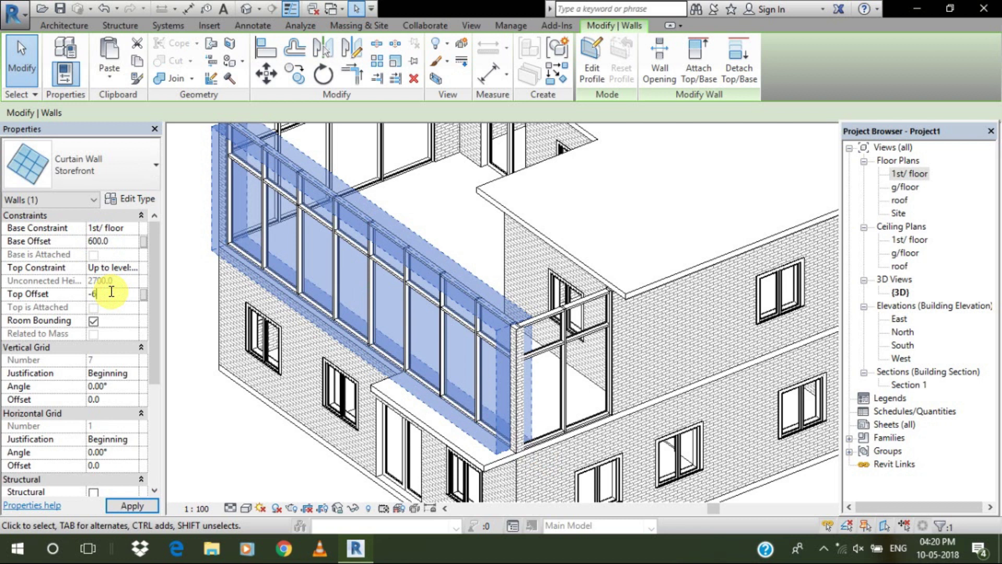
left_click(132, 506)
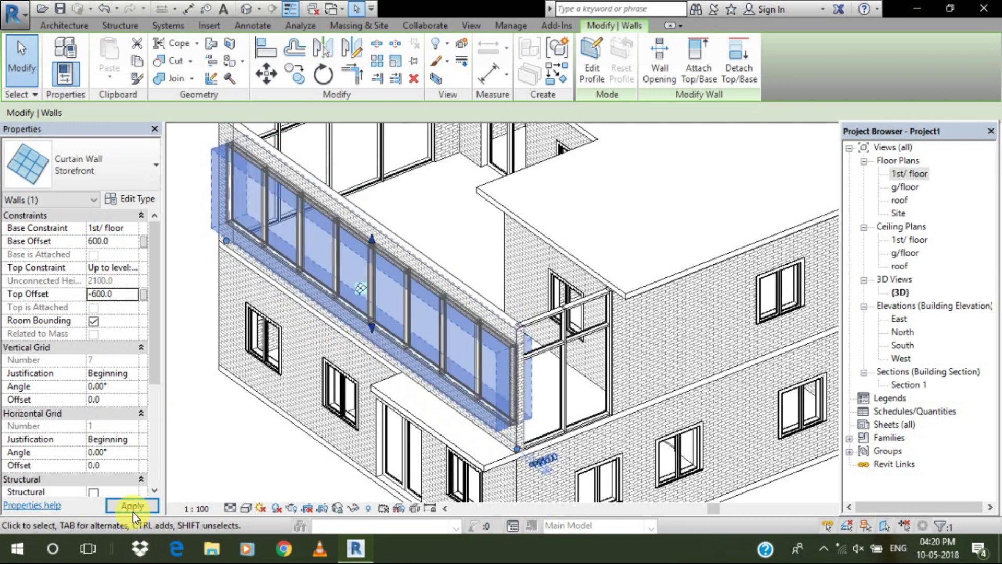
scroll(447, 347, "down", 2)
left_click(287, 440)
Give the short east Storefront curtain wall a base offset of 600 and a top offset of -600
scroll(375, 217, "up", 6)
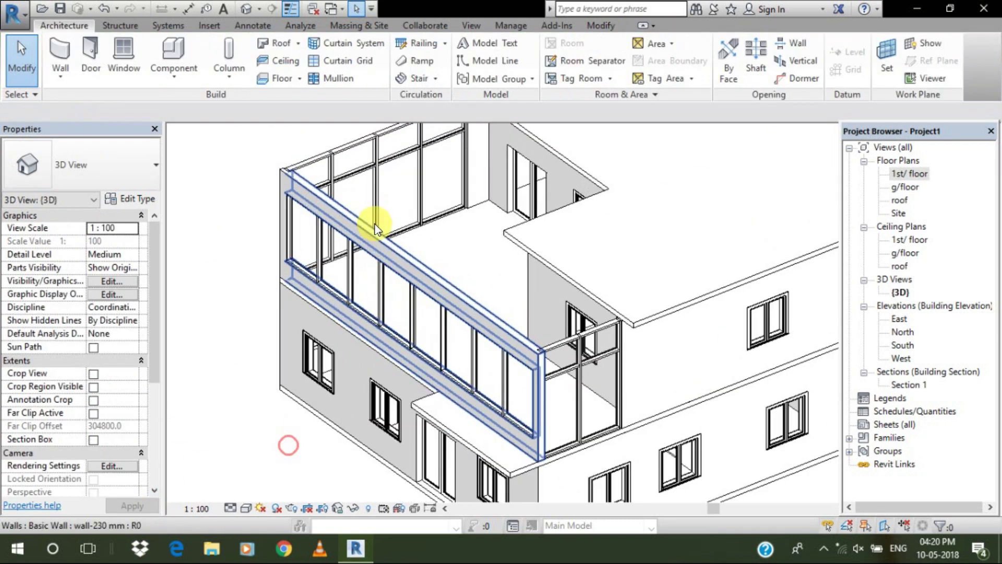
mouse_move(277, 334)
middle_mouse_down()
mouse_move(284, 351)
mouse_move(261, 317)
middle_mouse_up()
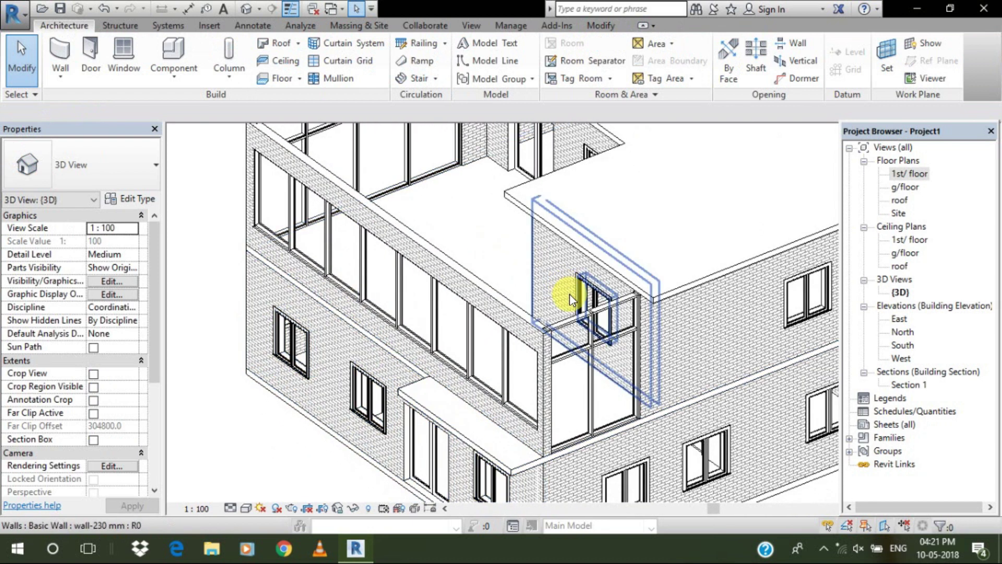
left_click(590, 301)
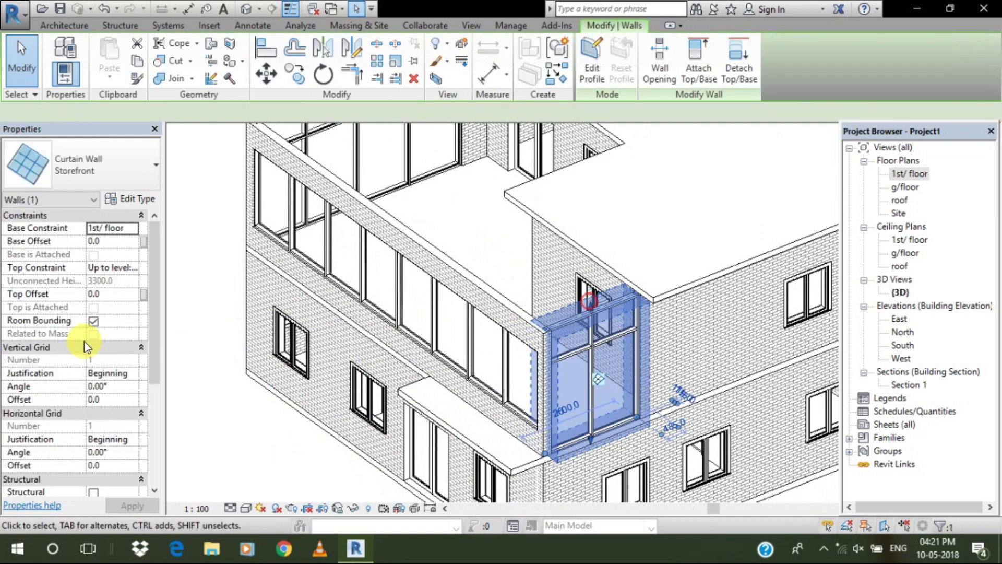
left_click(102, 240)
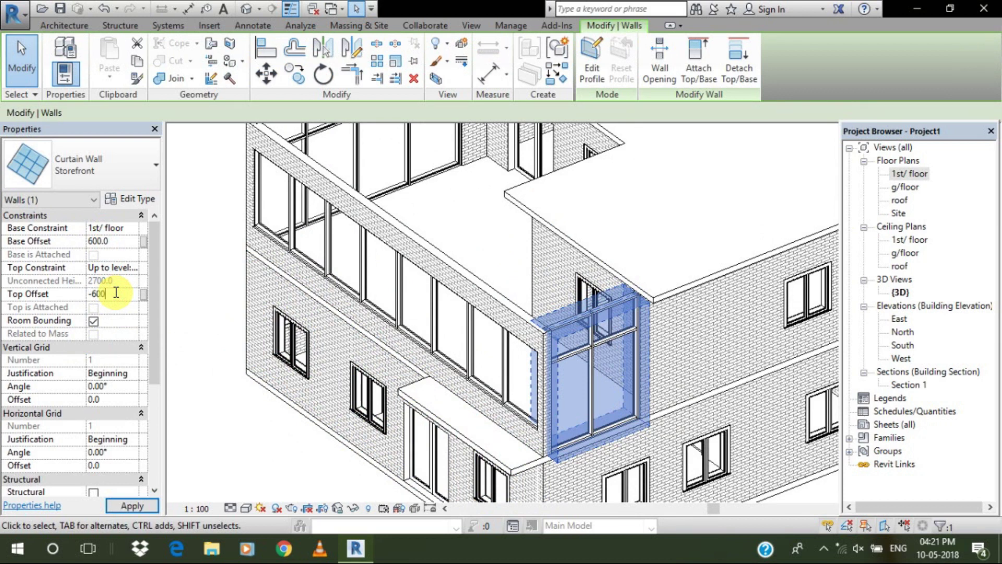
left_click(133, 506)
left_click(280, 401)
Set the west Storefront curtain wall's base offset to 600 and top offset to -600
middle_click_drag(279, 401, 605, 169)
left_click(604, 170)
left_click(107, 242)
type("6")
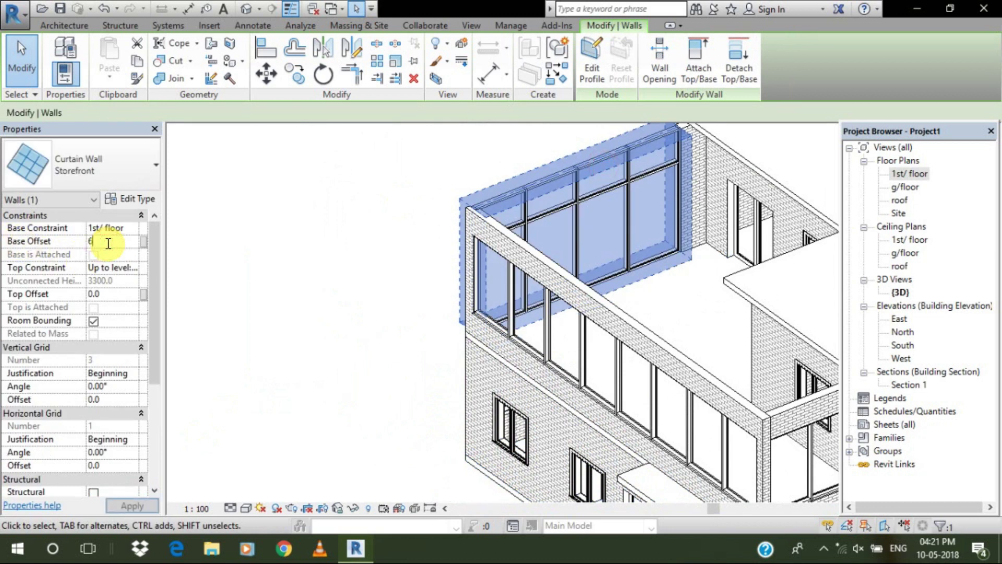
type("00")
left_click(115, 287)
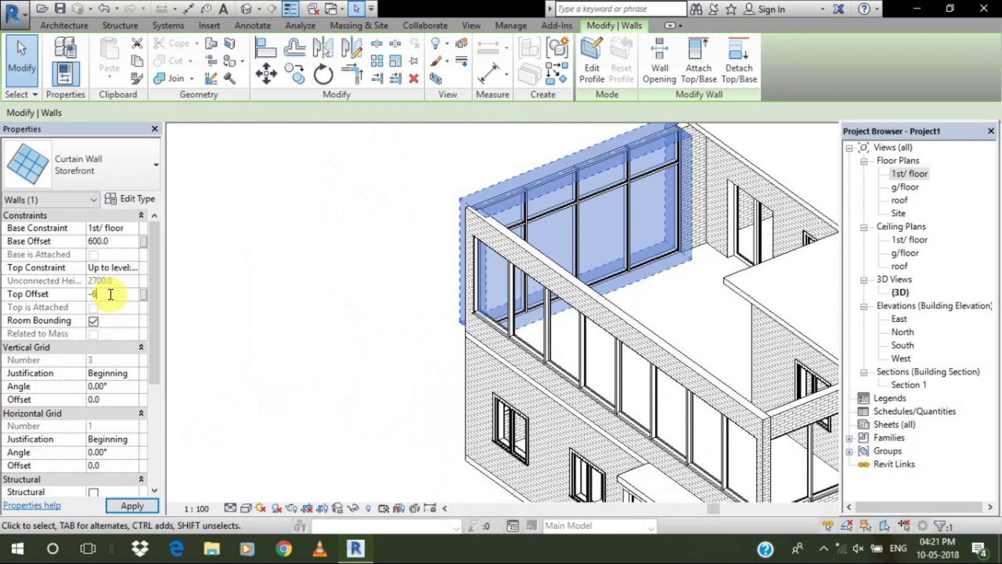
left_click(395, 294)
Start editing the footprint of the roof 150 over the first floor, working in the roof floor plan
scroll(343, 294, "down", 2)
middle_click_drag(359, 315, 303, 291)
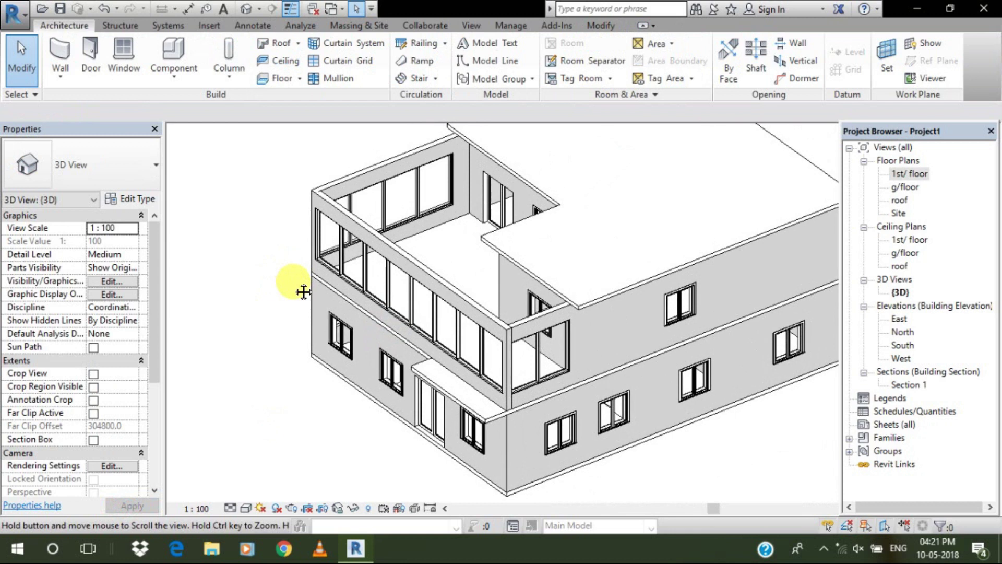
middle_click_drag(323, 388, 338, 412)
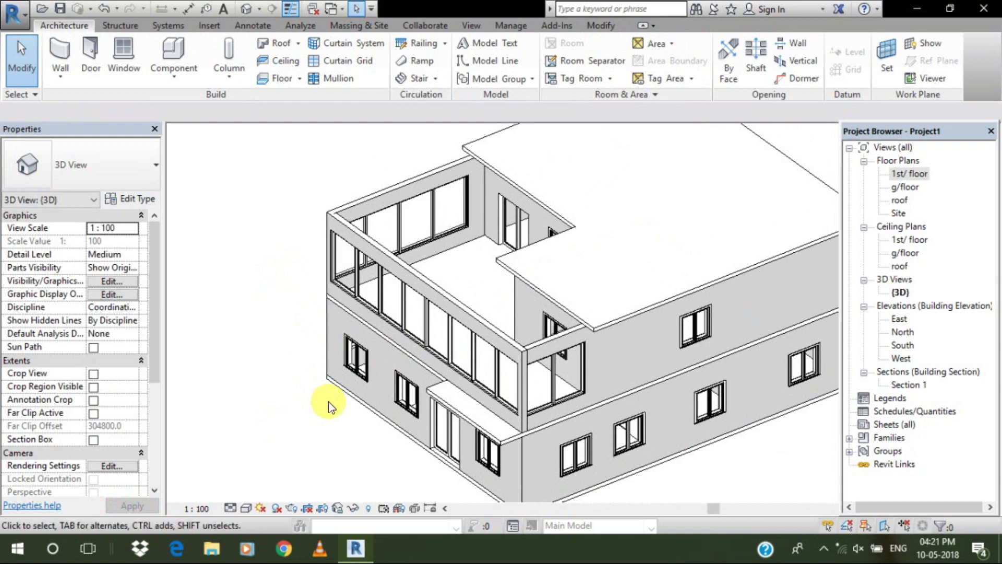
scroll(339, 389, "down", 2)
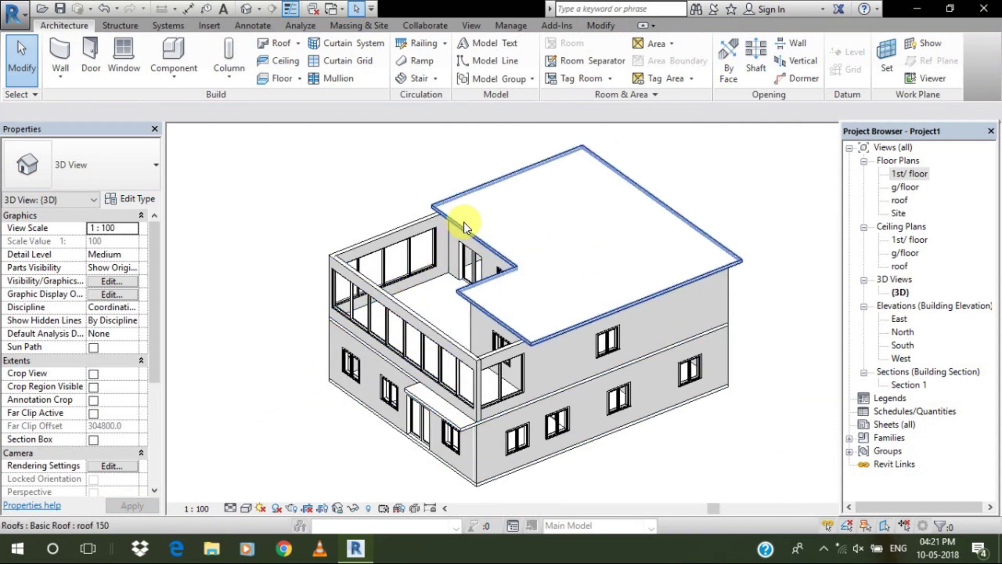
left_click(464, 221)
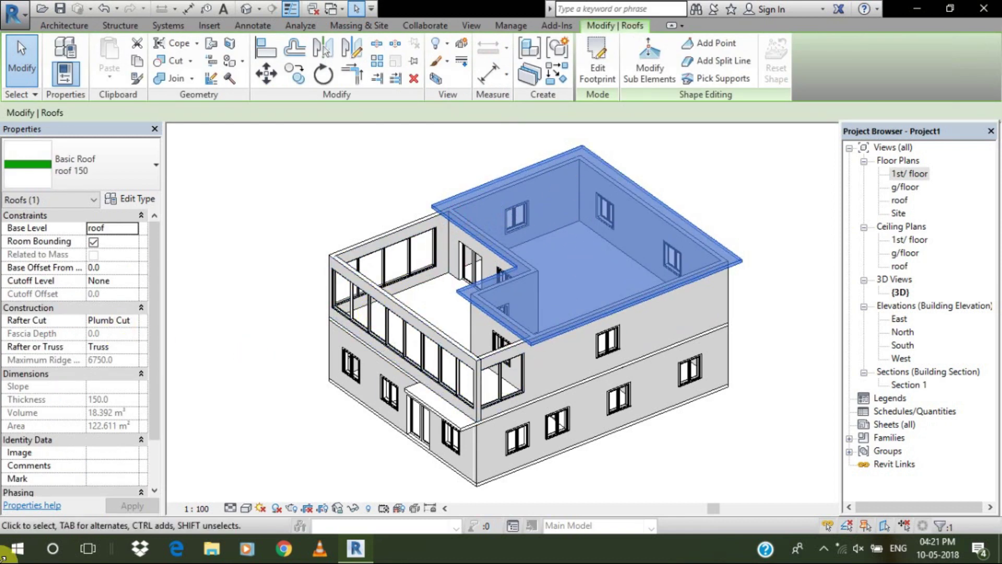
left_click(595, 71)
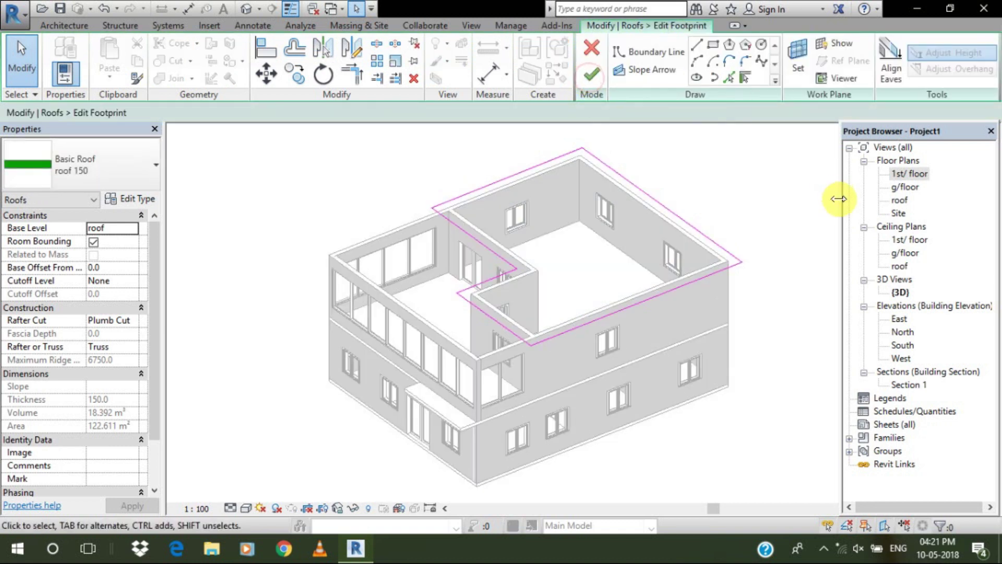
double_click(902, 201)
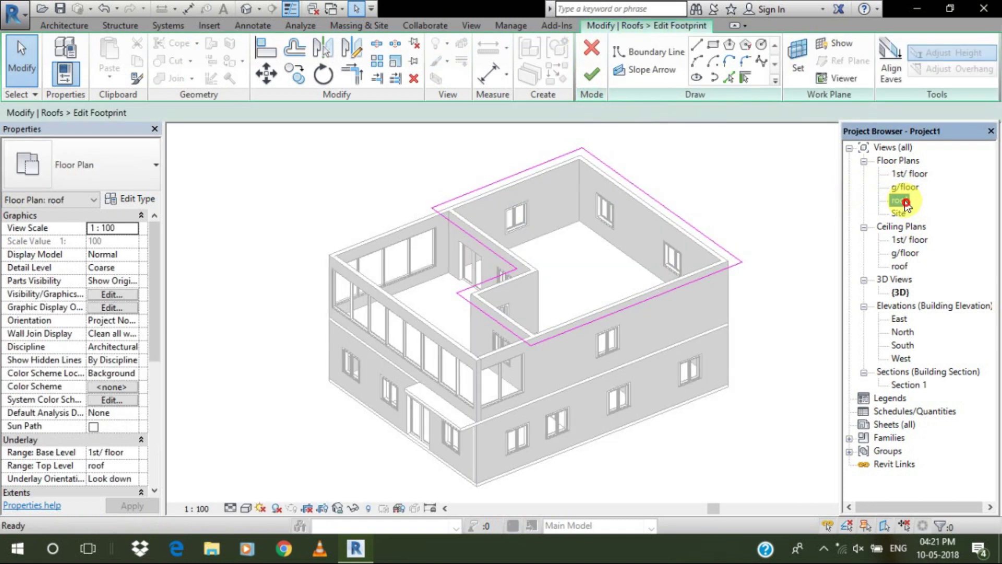
Move the roof's south boundary line down to the porch slab's south edge, for an overhang of about 4100 mm
scroll(412, 423, "up", 3)
middle_click_drag(545, 317, 571, 368)
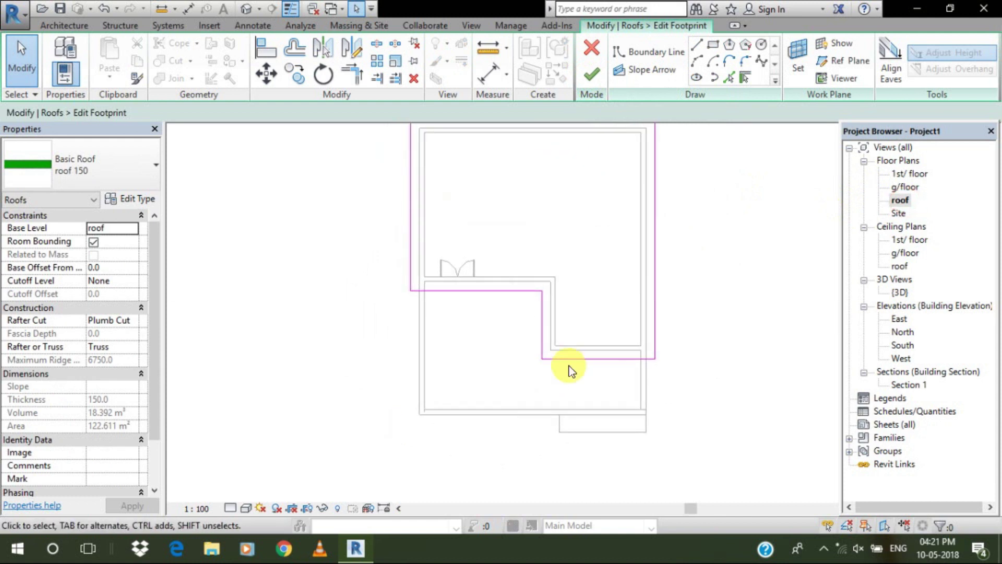
left_click(596, 359)
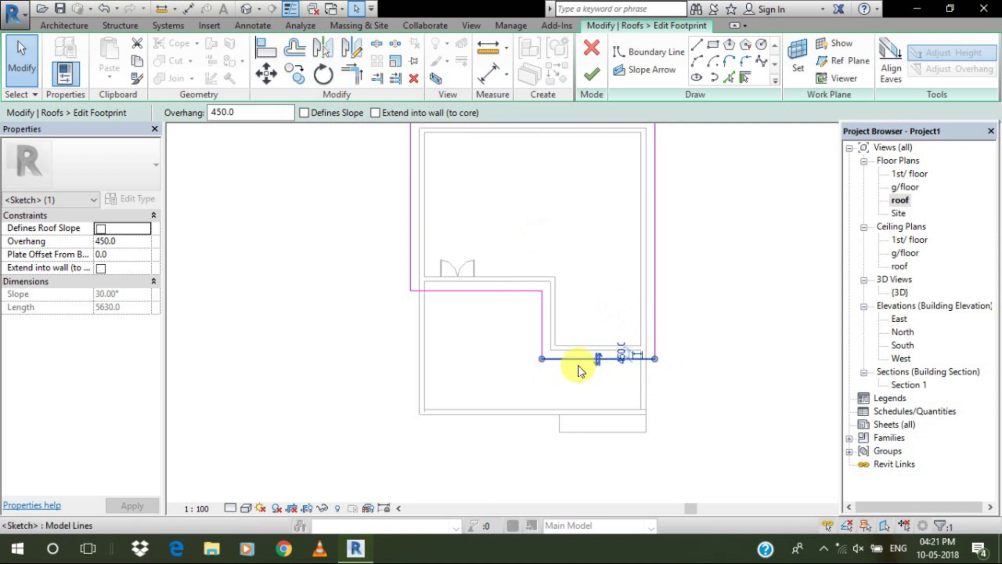
left_click_drag(577, 360, 581, 432)
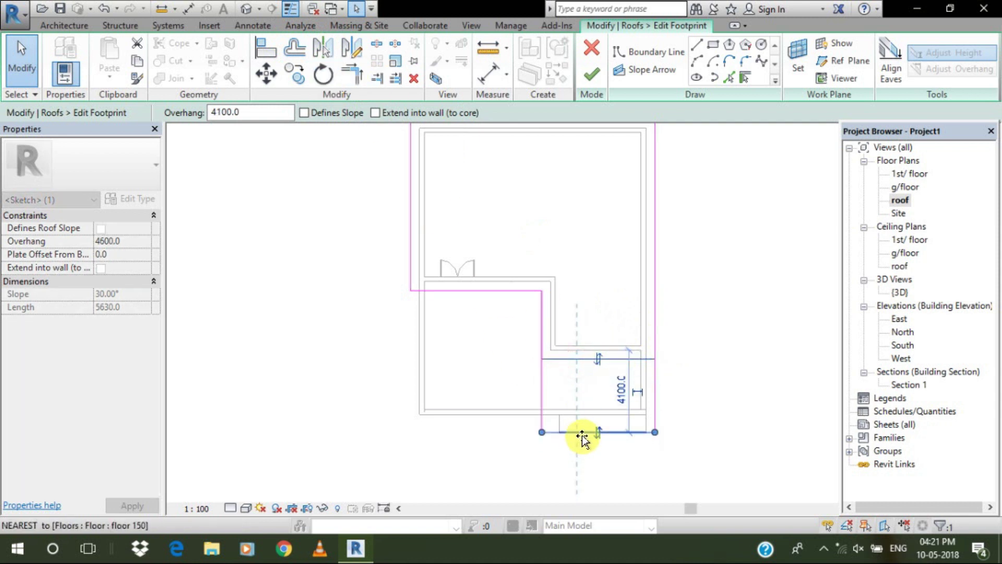
Delete the two boundary lines that form the notch in the roof footprint
left_click(543, 373)
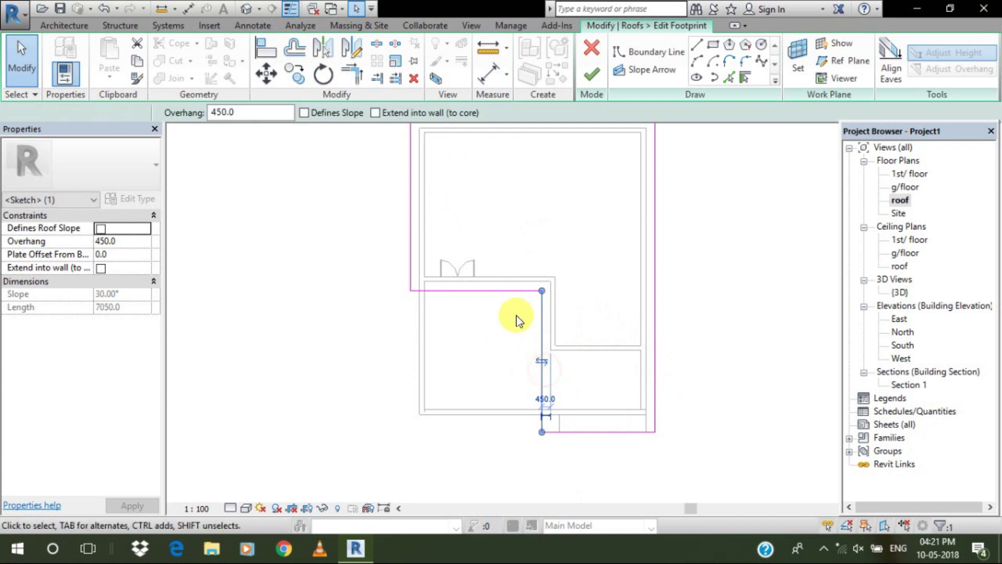
key("Delete")
left_click(506, 291)
key("Delete")
Trim the west and south roof boundary lines to a corner and finish the footprint edit
left_click(358, 84)
left_click(410, 214)
left_click(587, 432)
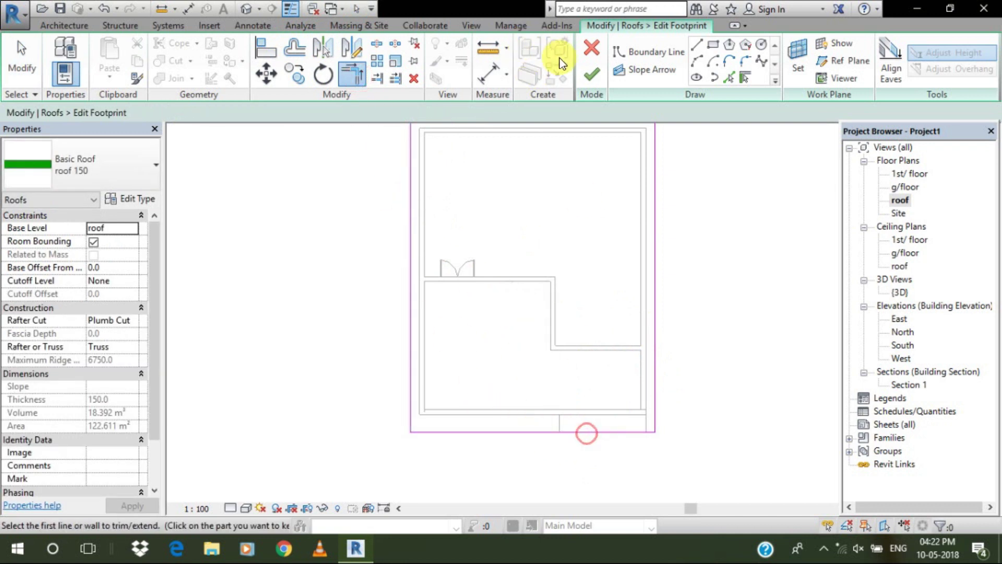
left_click(592, 74)
left_click(303, 301)
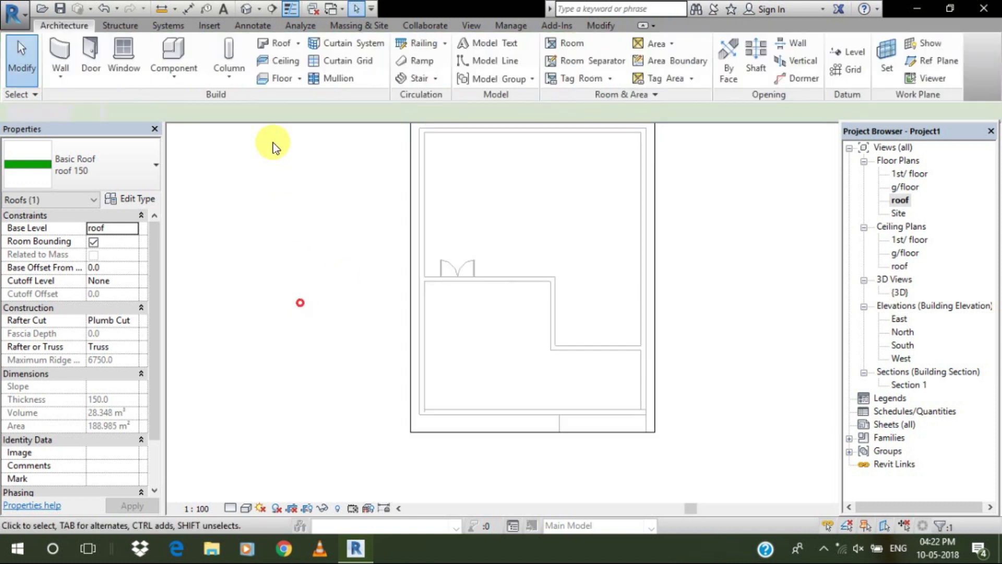
Check the extended flat roof over the enclosed first-floor area in the 3D view
left_click(247, 10)
middle_click_drag(533, 295, 548, 273)
middle_click_drag(772, 376, 761, 381)
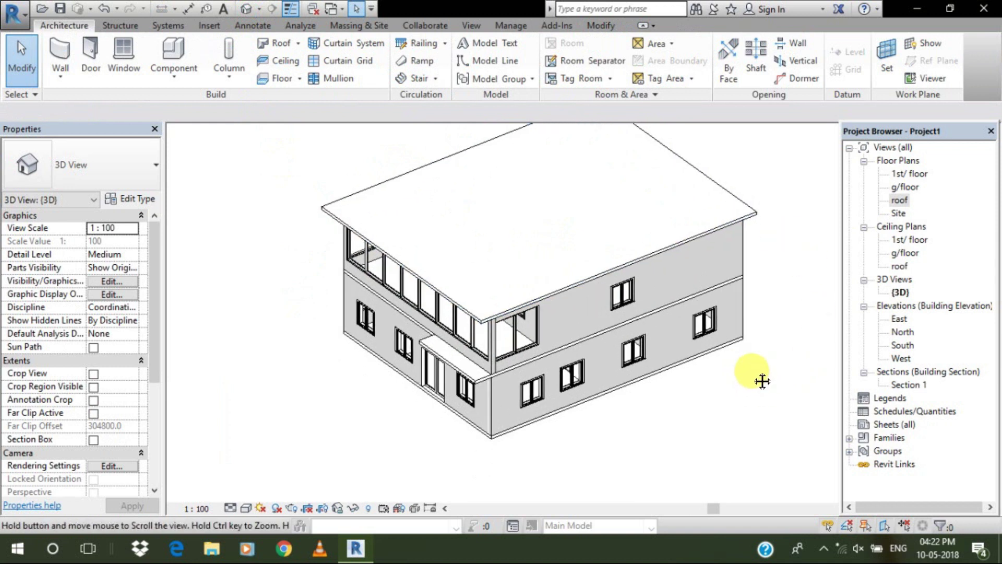
middle_click(700, 399)
middle_click(700, 398)
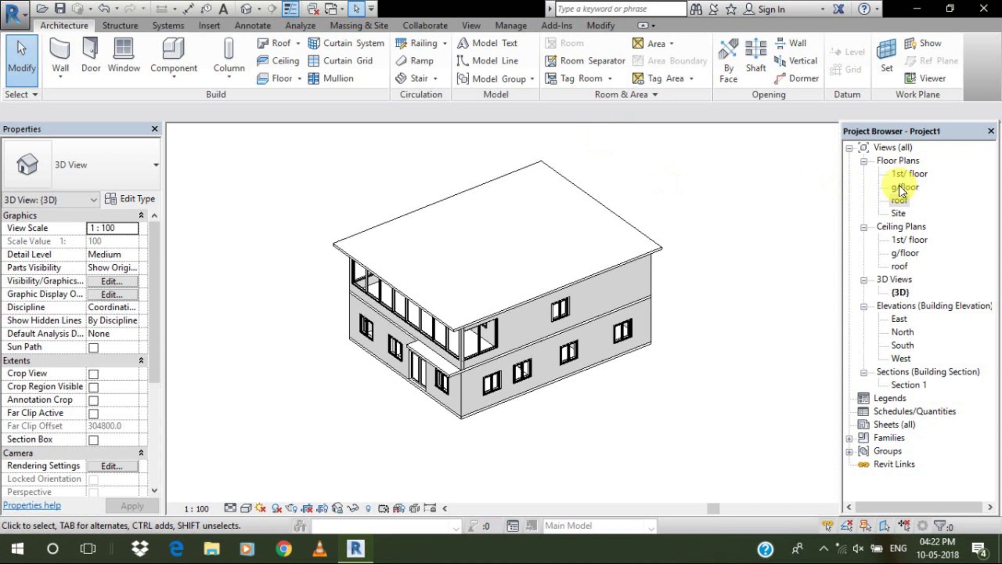
Sketch a straight Monolithic Stair run, 1000 mm wide and about 5040 mm long northward, east of the house in the g/floor plan
double_click(904, 186)
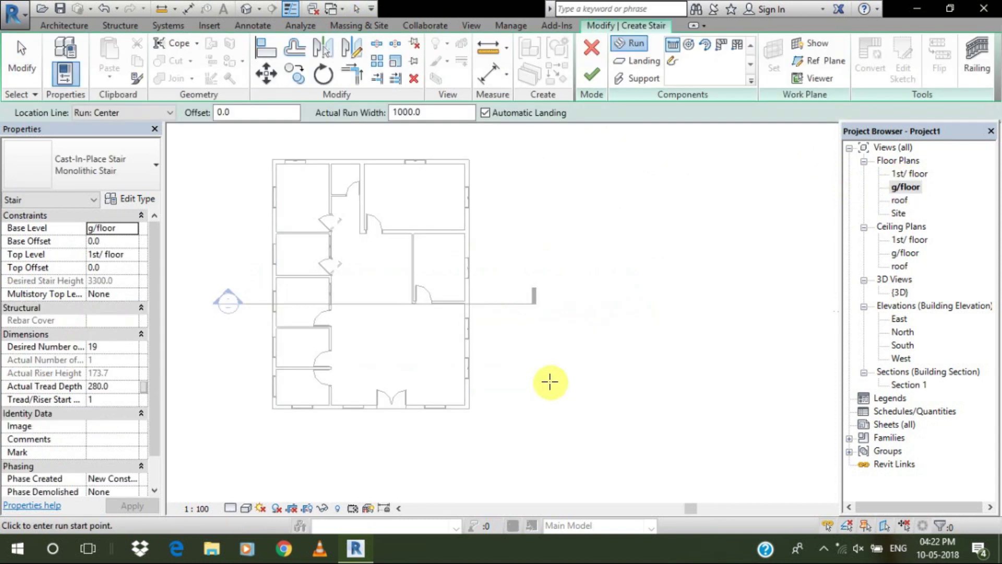
left_click(551, 382)
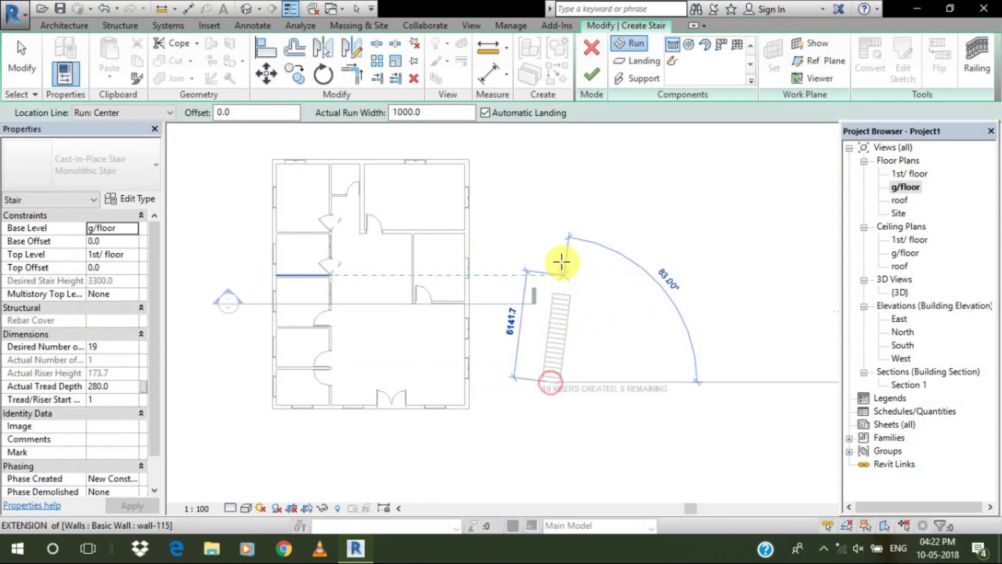
scroll(556, 295, "up", 4)
scroll(559, 298, "up", 2)
middle_click_drag(548, 253, 569, 158)
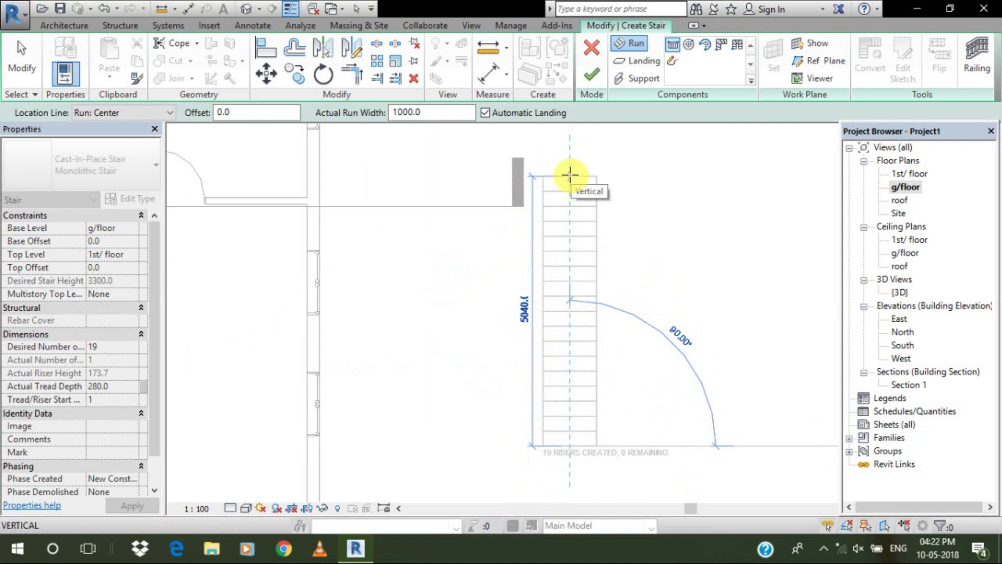